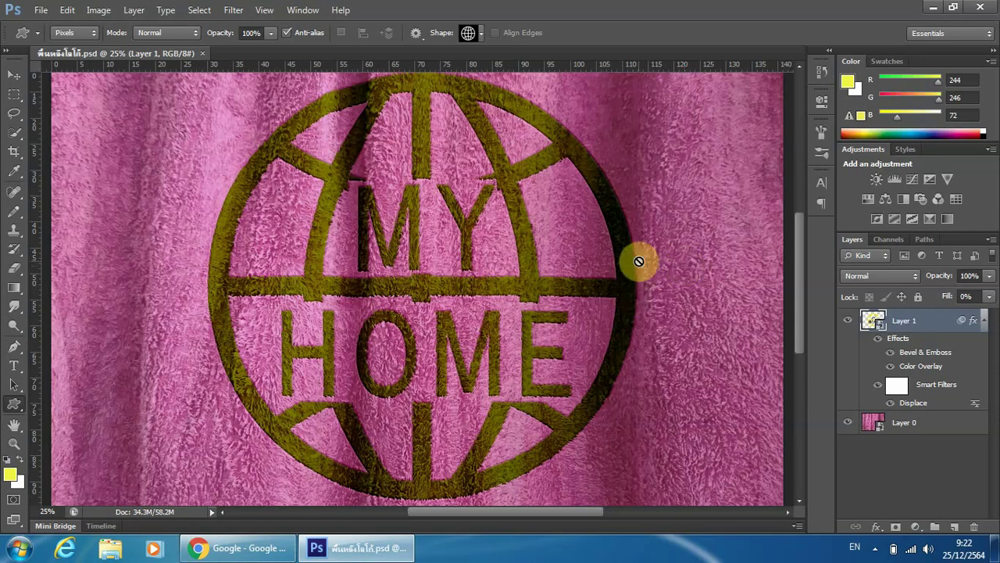
Step: Select the Move tool, then open texture cloth2.jpg from its folder
click(13, 75)
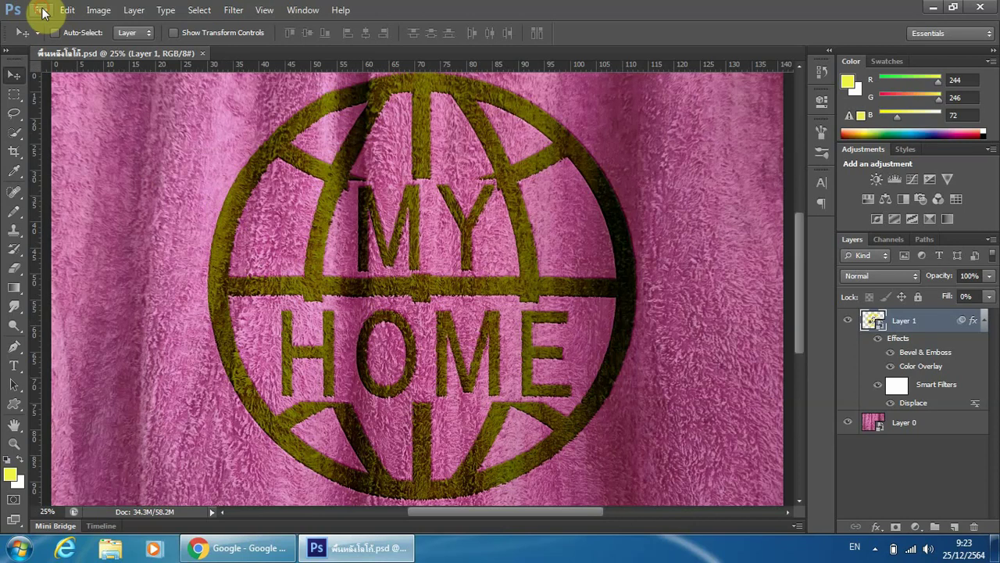
click(41, 10)
click(57, 40)
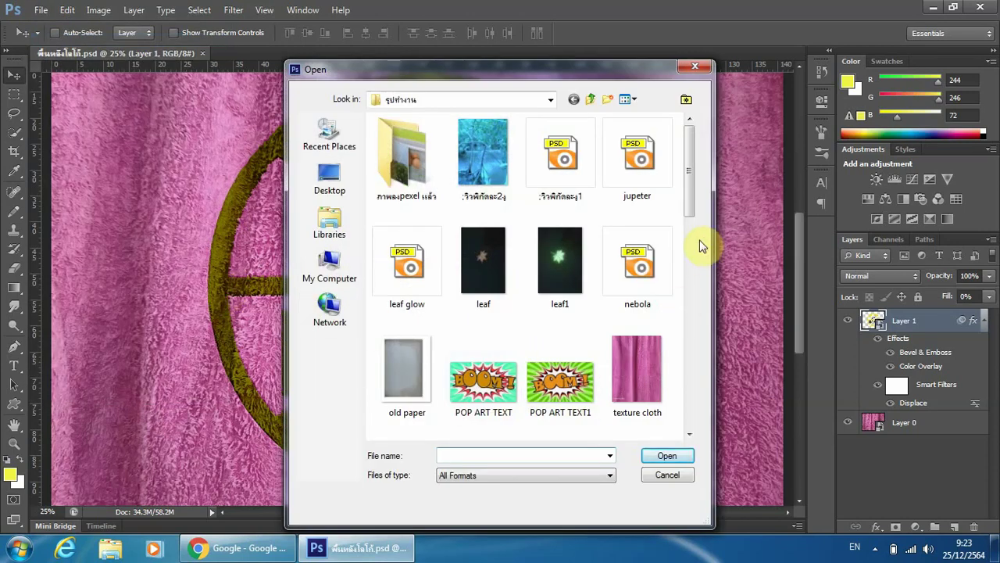
scroll(689, 209, down, 1)
scroll(695, 250, down, 1)
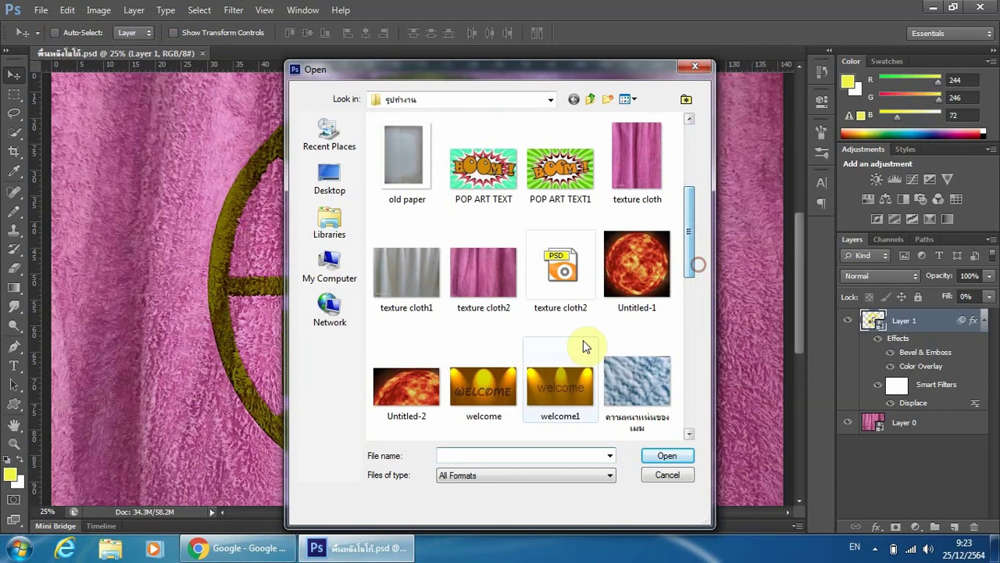
click(474, 272)
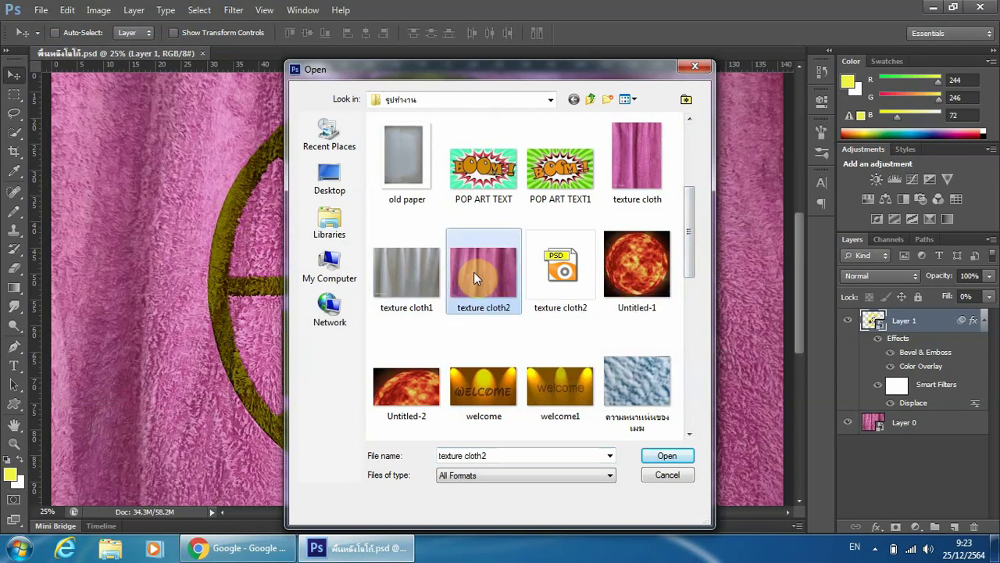
click(667, 456)
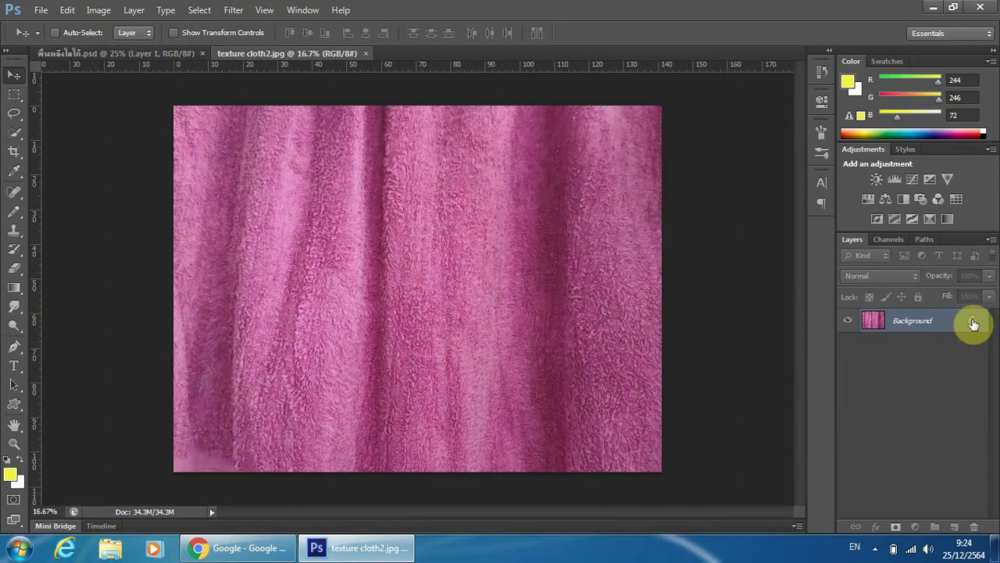
Step: Unlock the Background into Layer 0, zoom to 25%, and convert it to a smart object
drag(973, 324, 976, 524)
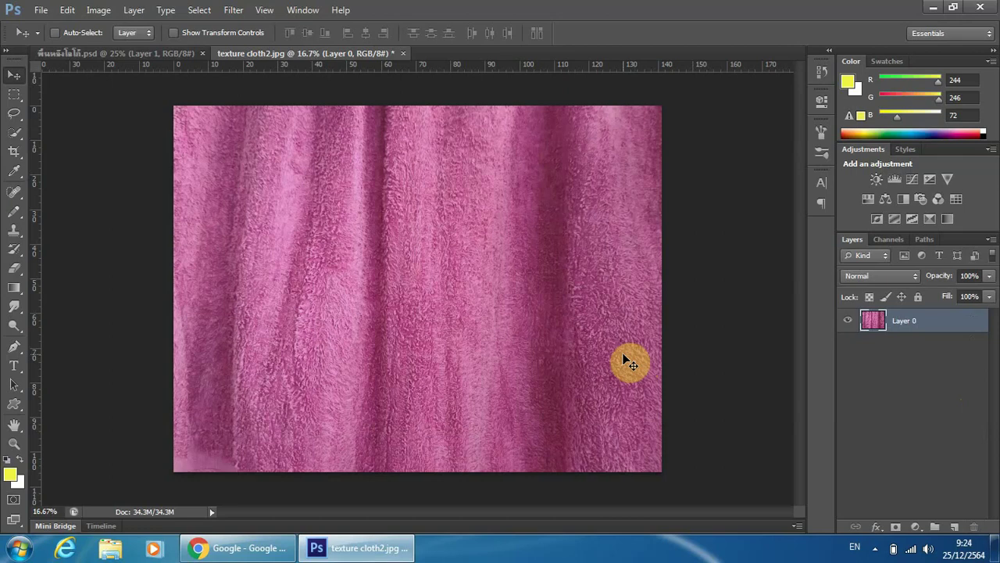
key(ctrl+plus)
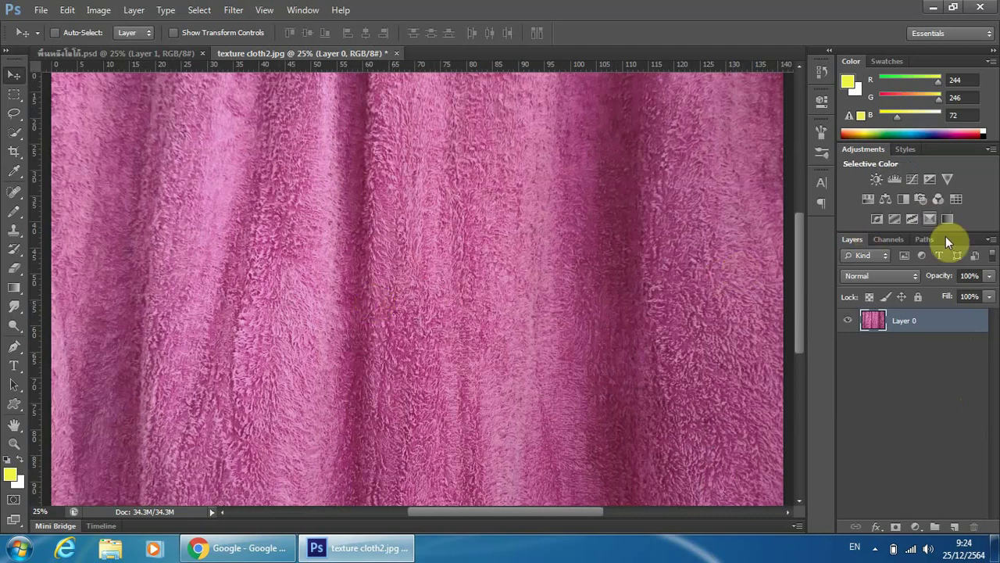
click(990, 239)
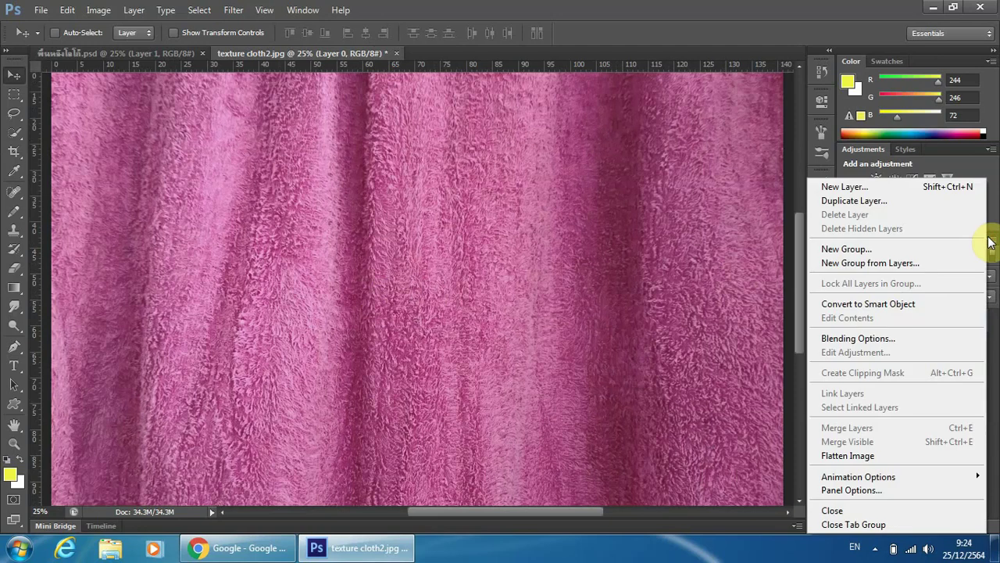
click(859, 304)
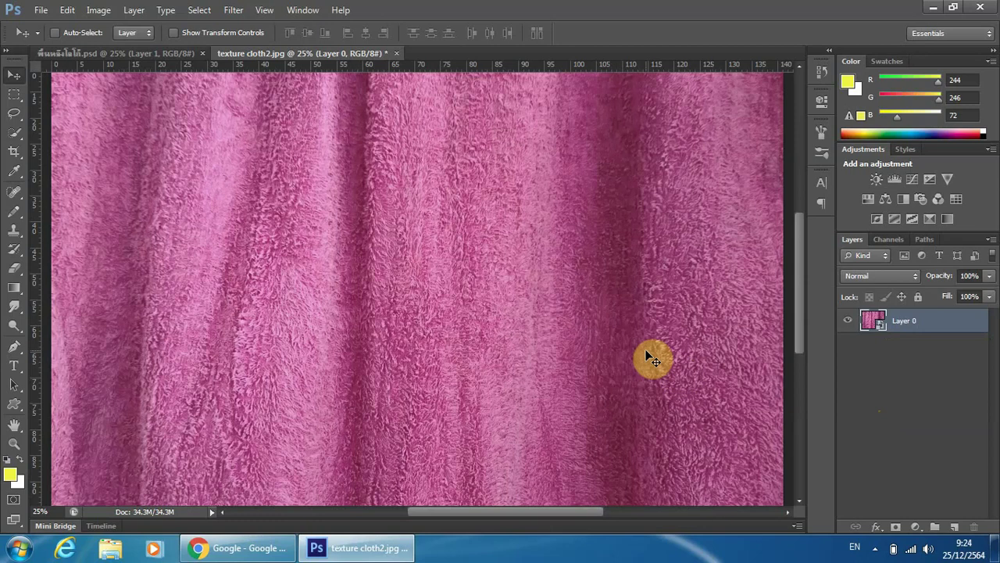
Step: Apply a 1.0-pixel Gaussian Blur smart filter to the towel's Layer 0
click(234, 10)
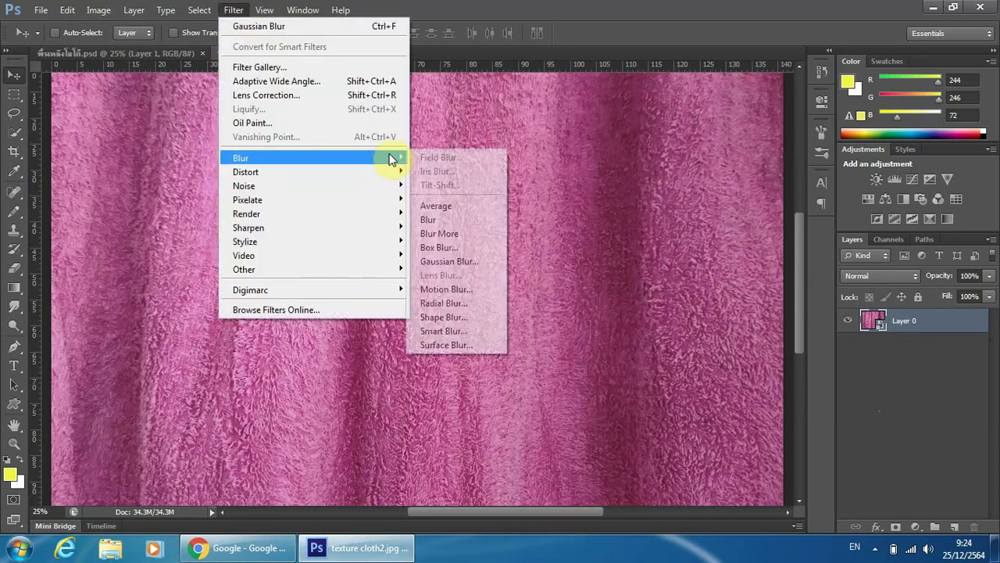
mouse_move(313, 157)
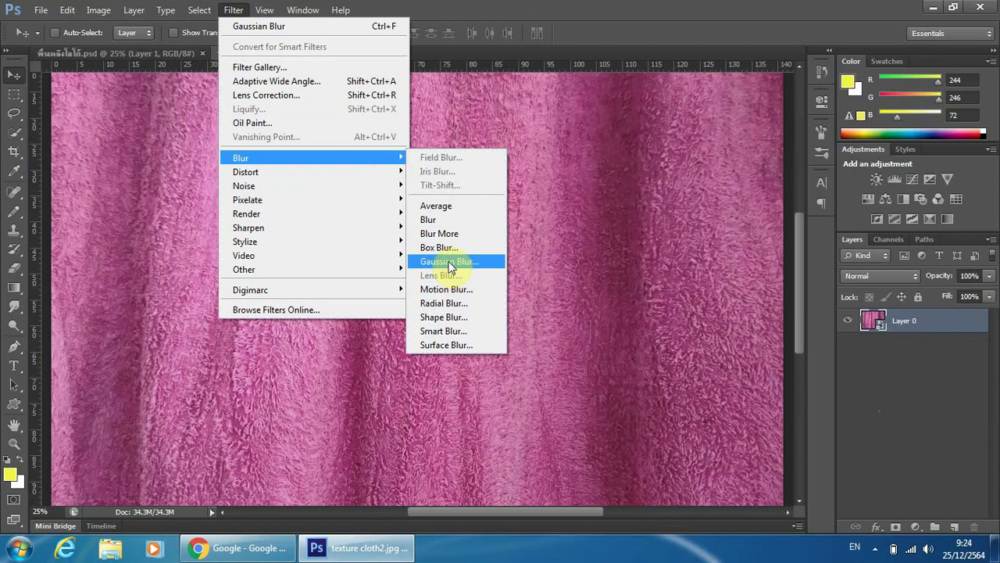
click(447, 261)
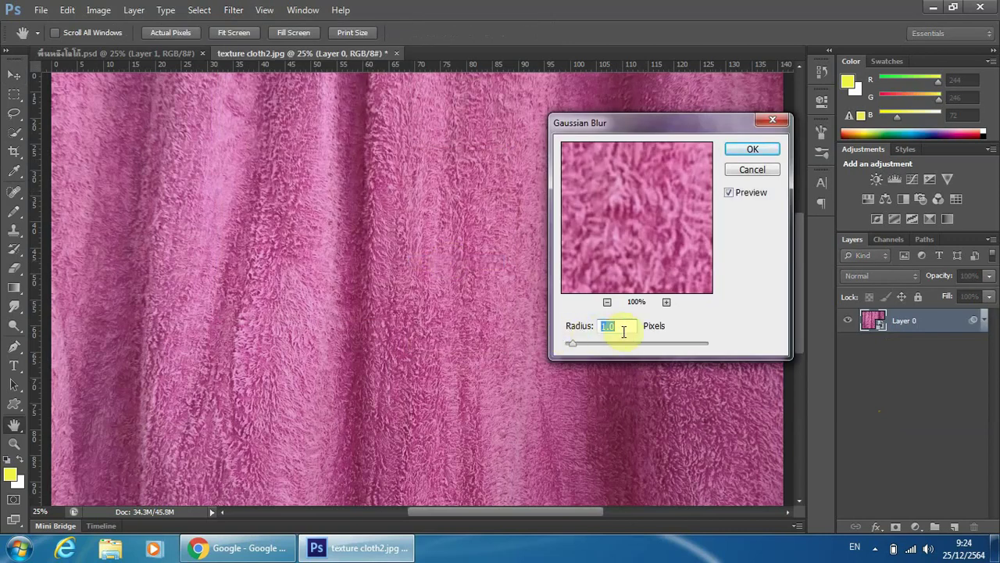
click(753, 149)
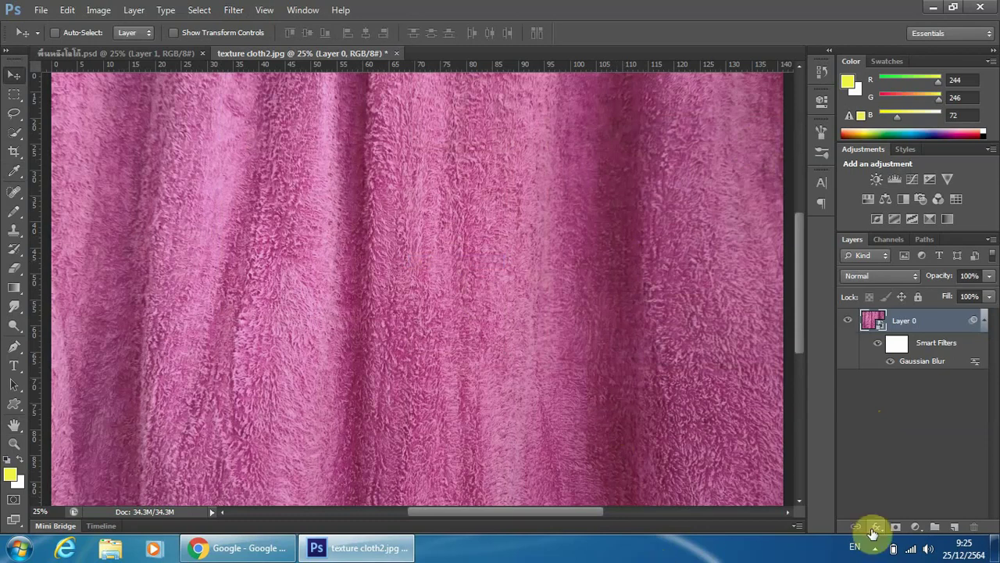
Step: Add a Black & White adjustment layer to turn the towel greyscale
click(917, 529)
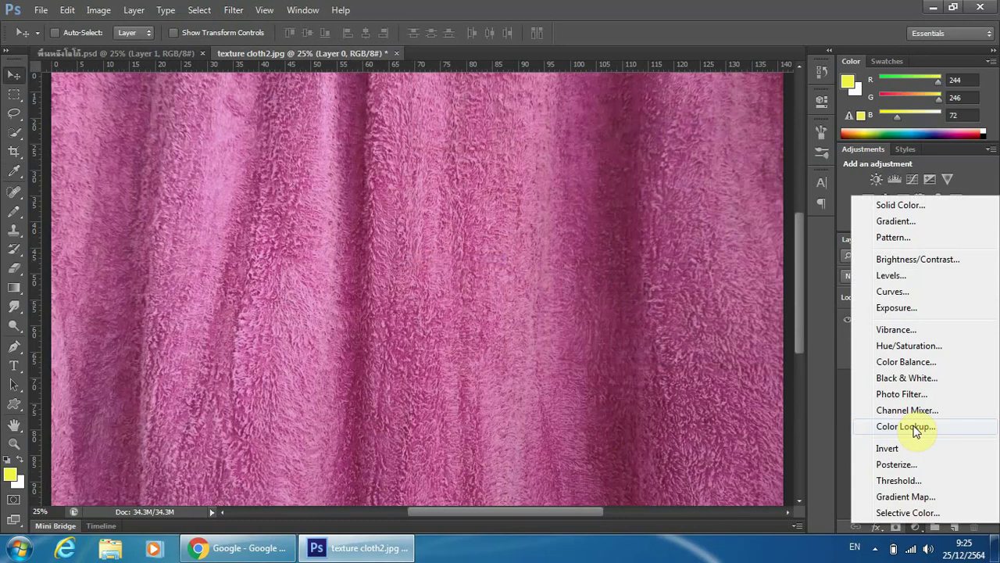
click(914, 378)
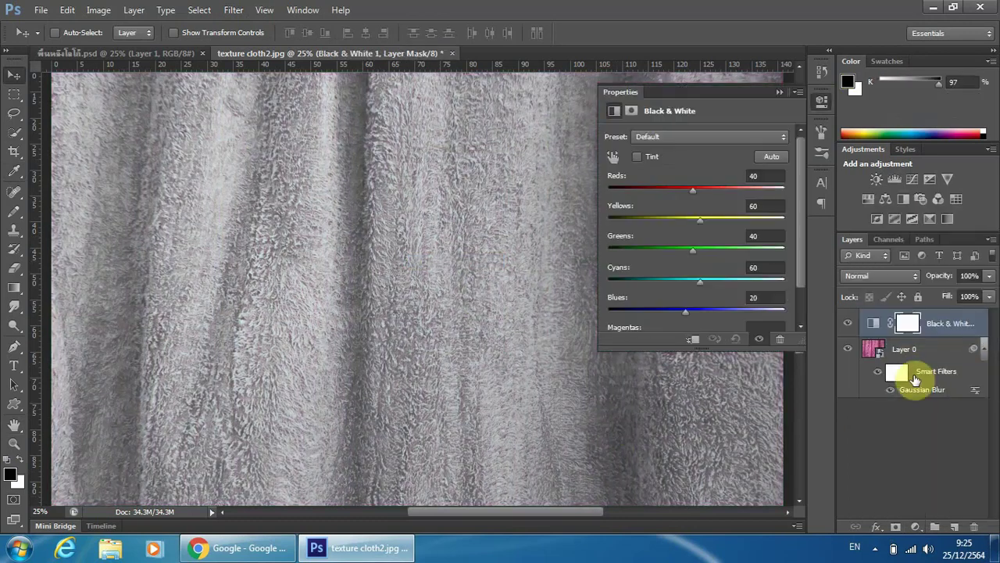
click(780, 92)
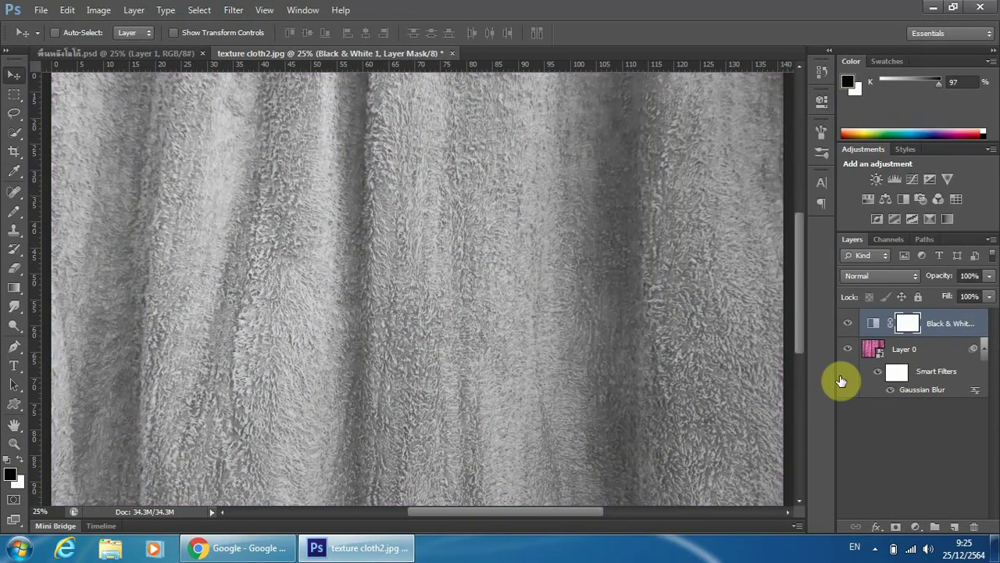
Step: Add a Levels adjustment layer with input values 56, 0.79 and 248
click(918, 527)
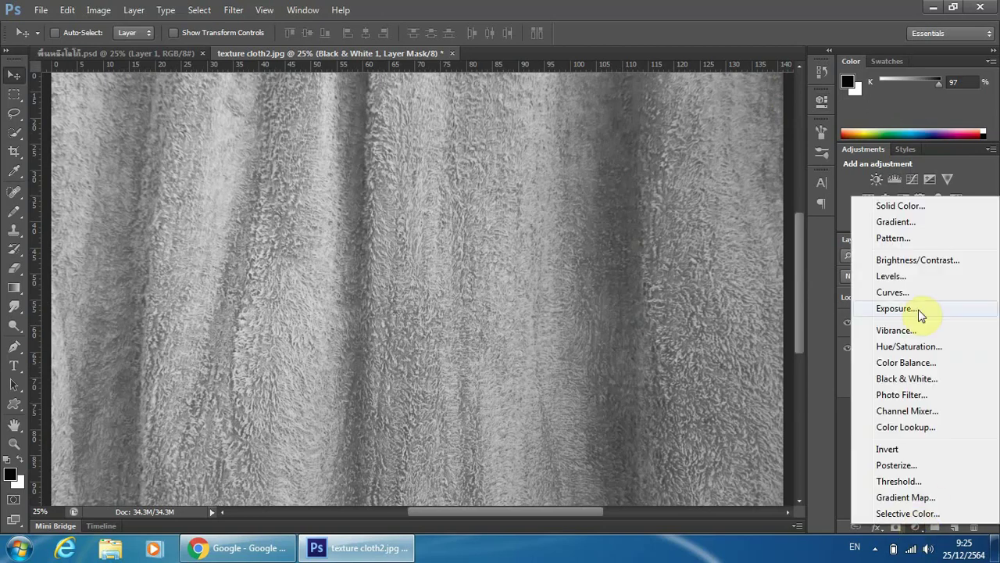
click(891, 276)
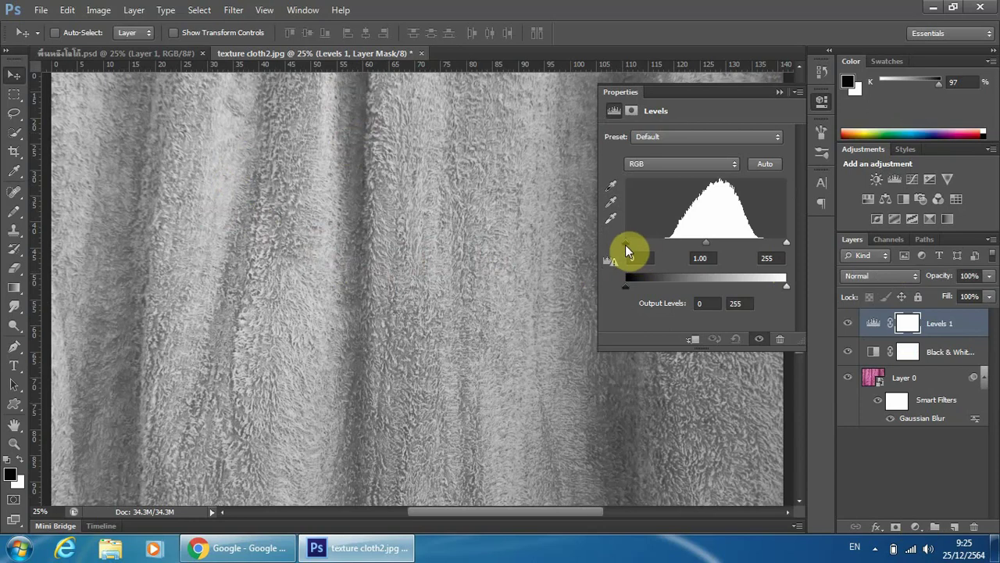
click(627, 247)
drag(627, 249, 661, 247)
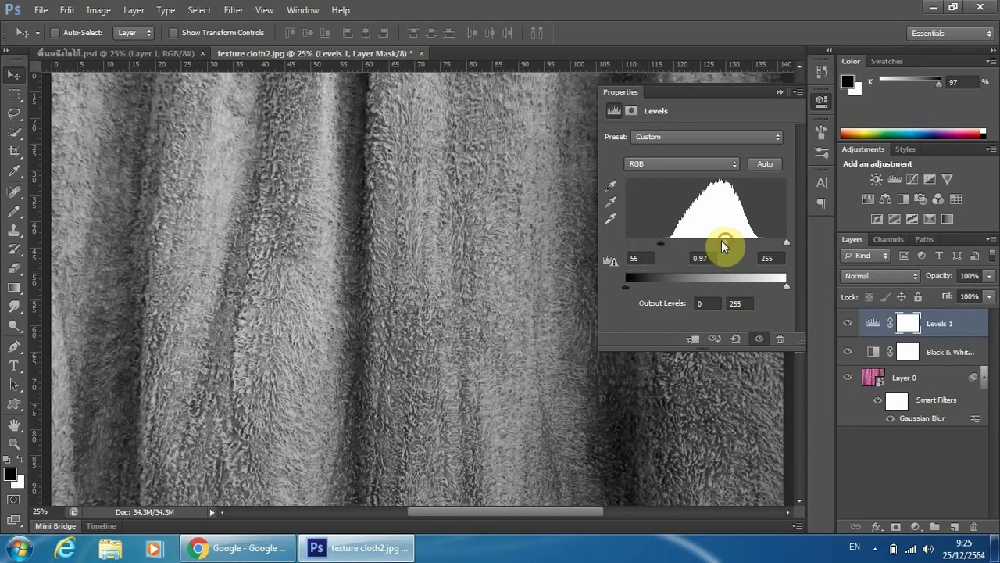
drag(725, 247, 736, 247)
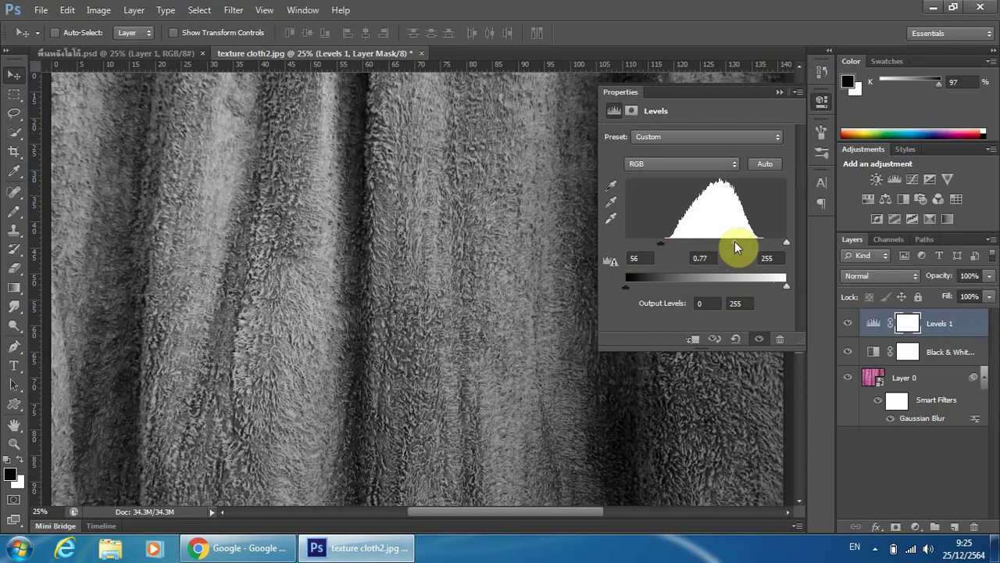
drag(735, 247, 733, 247)
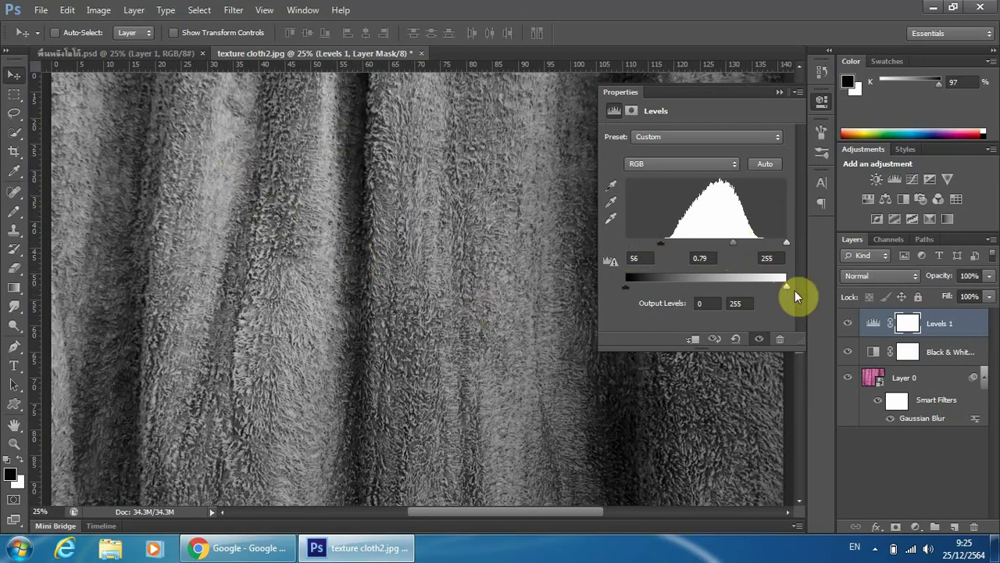
drag(786, 243, 781, 247)
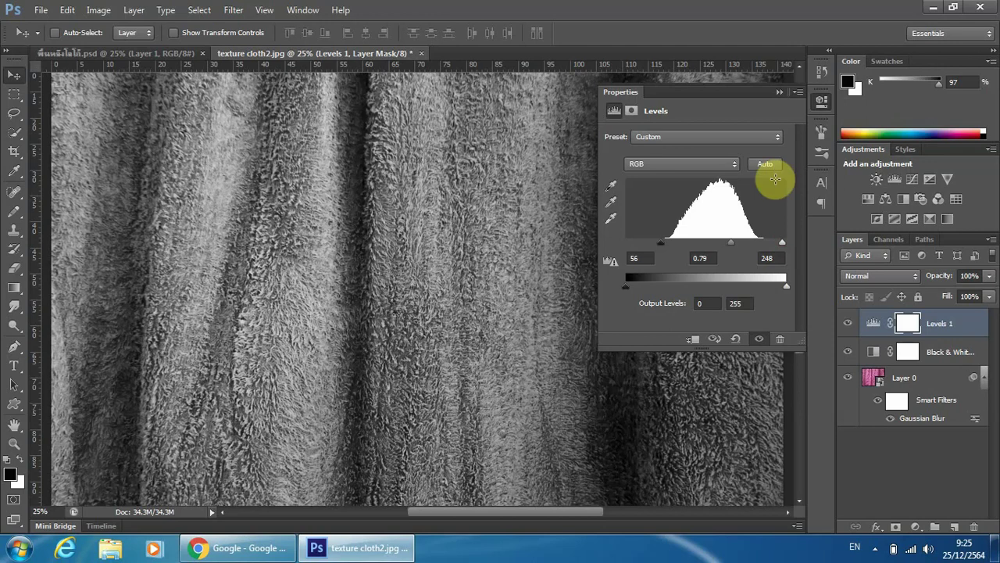
click(779, 96)
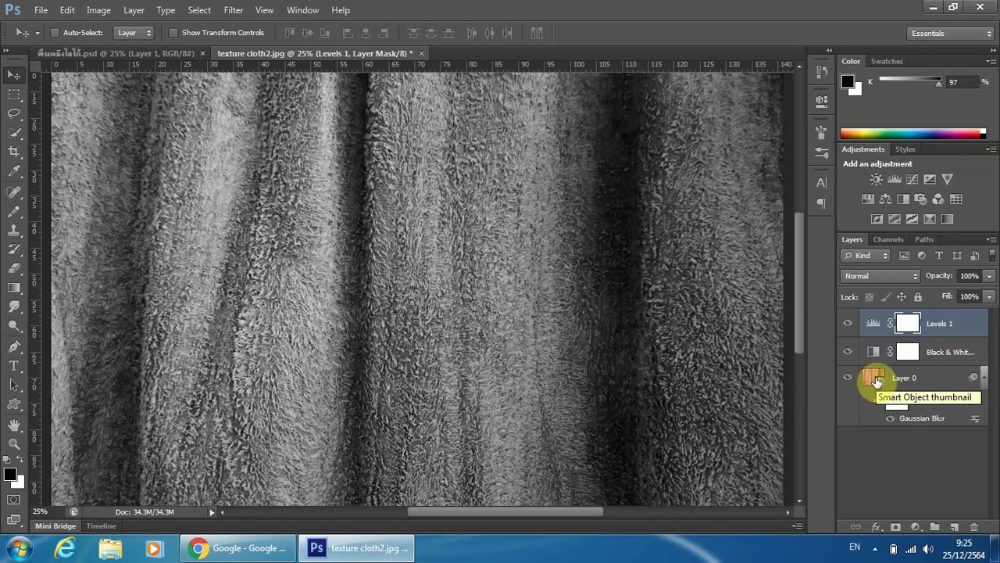
Step: Select Levels 1, Black & White and Layer 0 and convert them into one smart object
shift+click(877, 380)
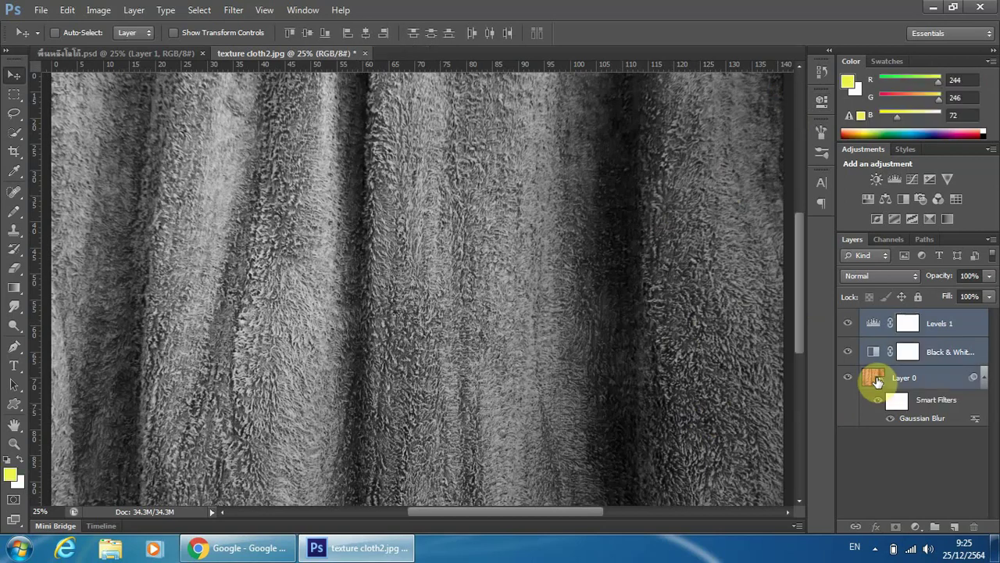
ctrl+click(878, 380)
click(989, 241)
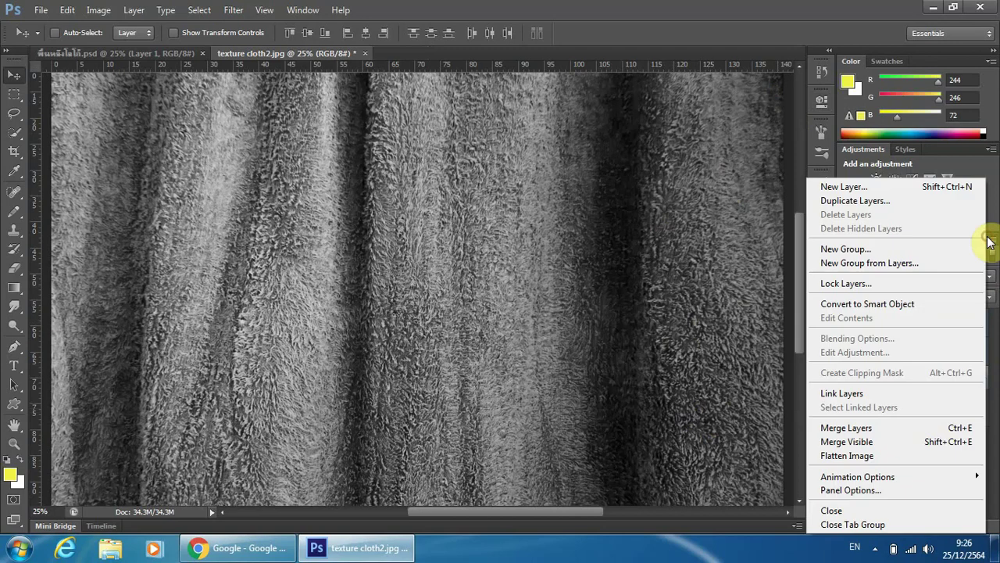
click(848, 306)
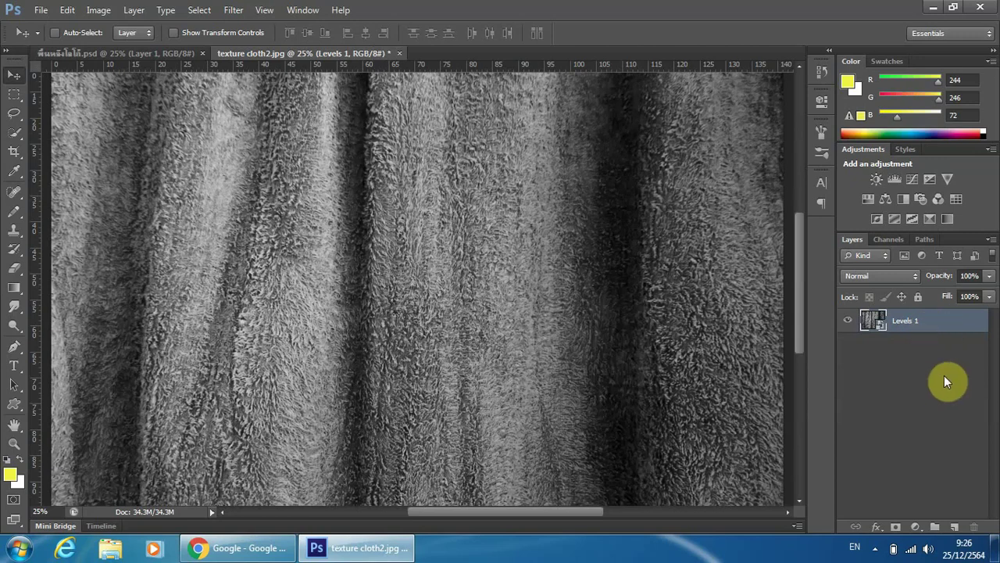
Step: Duplicate the Levels 1 layer into a new document named cloht
click(990, 239)
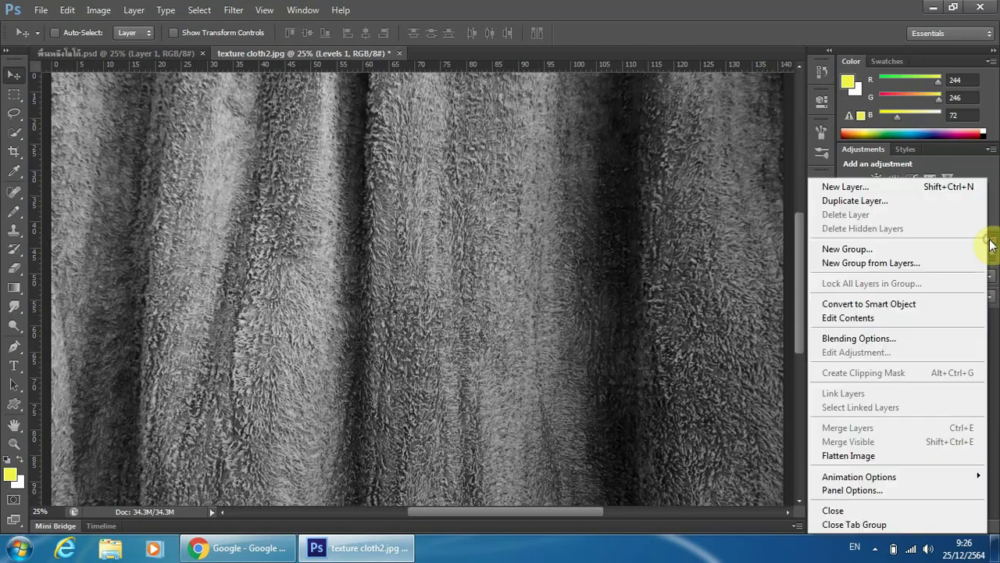
click(836, 200)
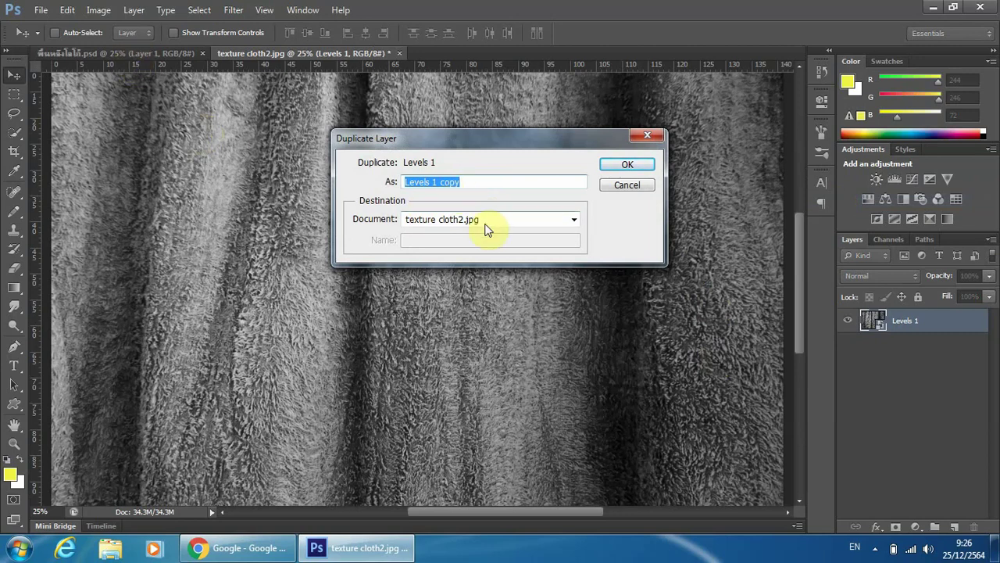
click(573, 222)
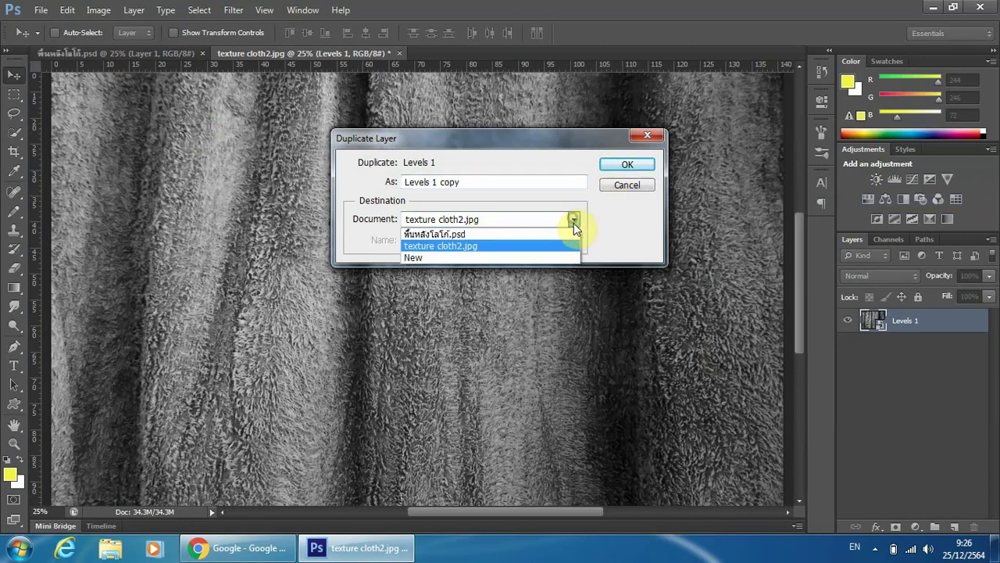
click(449, 258)
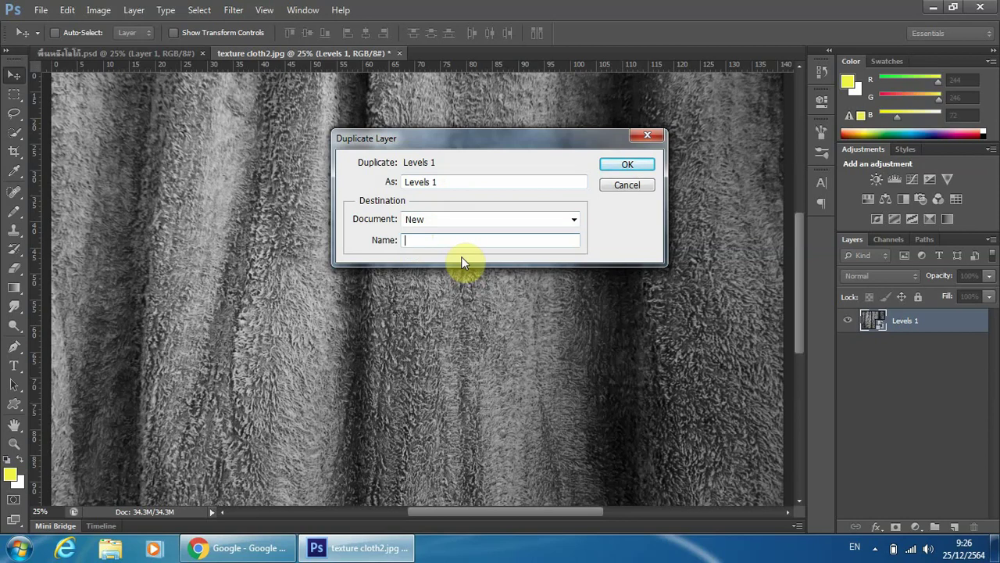
text(C)
text(L)
key(BackSpace)
key(BackSpace)
text(.)
text(clo)
text(ht)
click(627, 165)
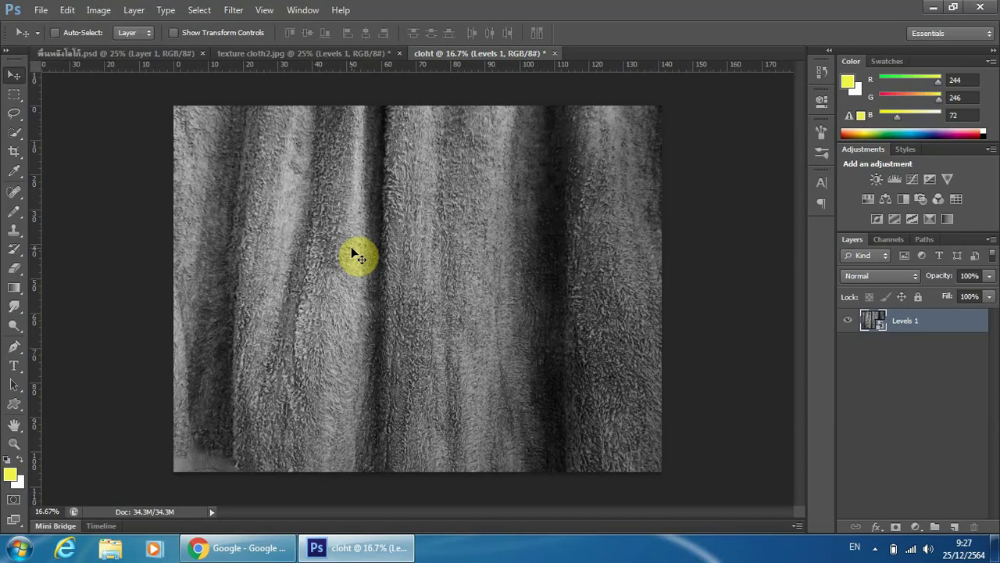
Step: Zoom to 25% and save the document as cloht.psd in Photoshop format
key(ctrl+plus)
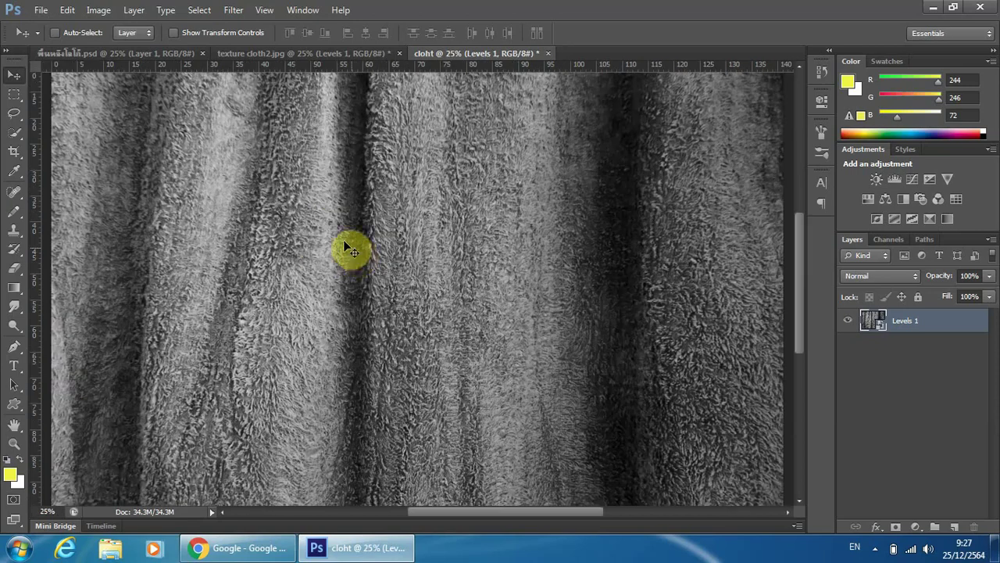
click(40, 11)
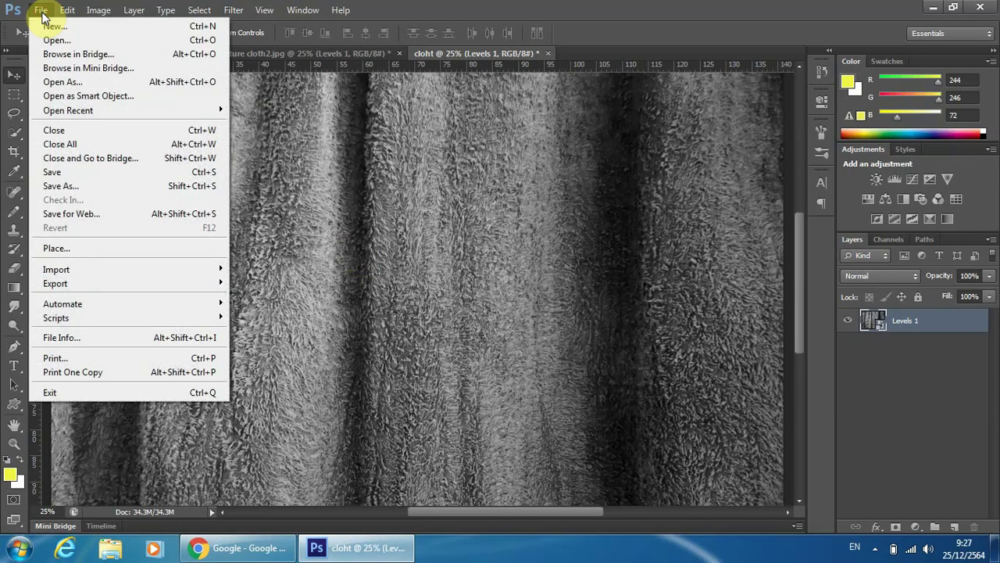
click(65, 190)
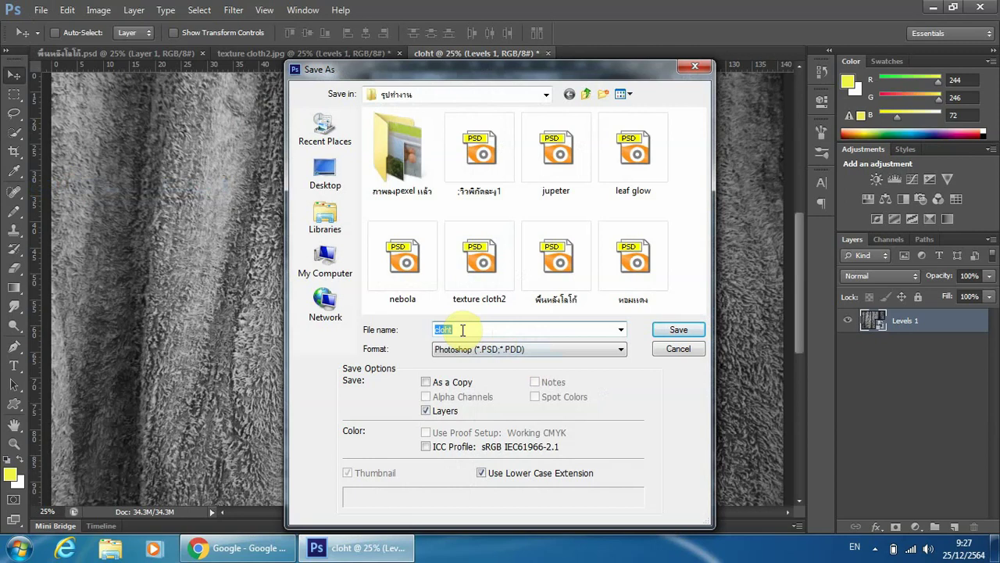
click(673, 331)
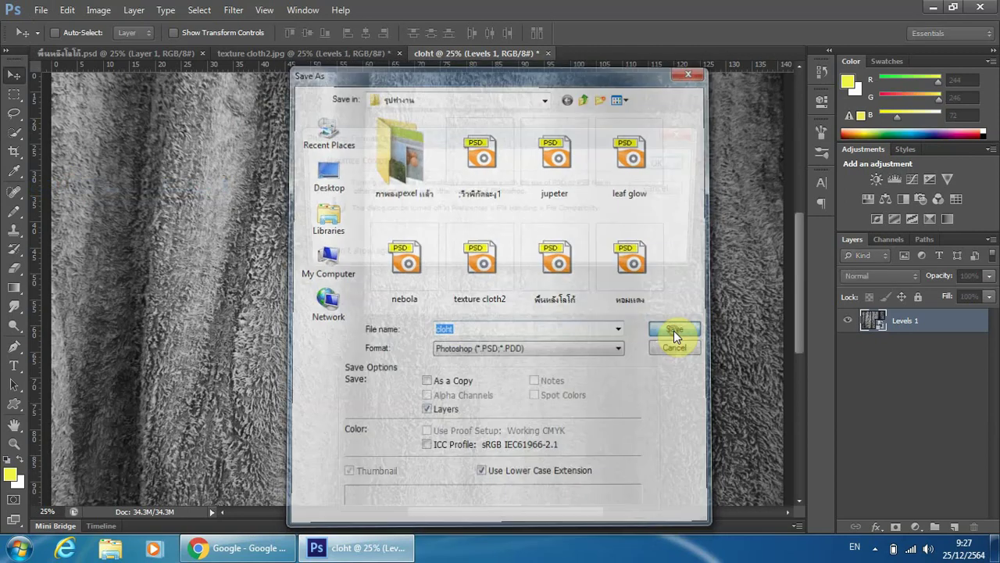
click(673, 165)
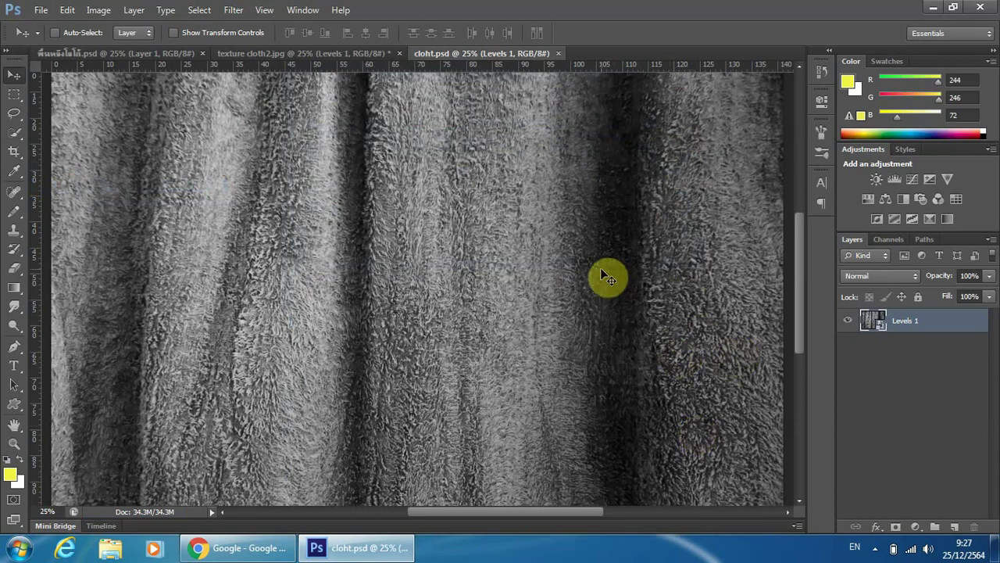
Step: Switch between cloht.psd and texture cloth2.jpg, ending on texture cloth2.jpg with History shown
click(822, 75)
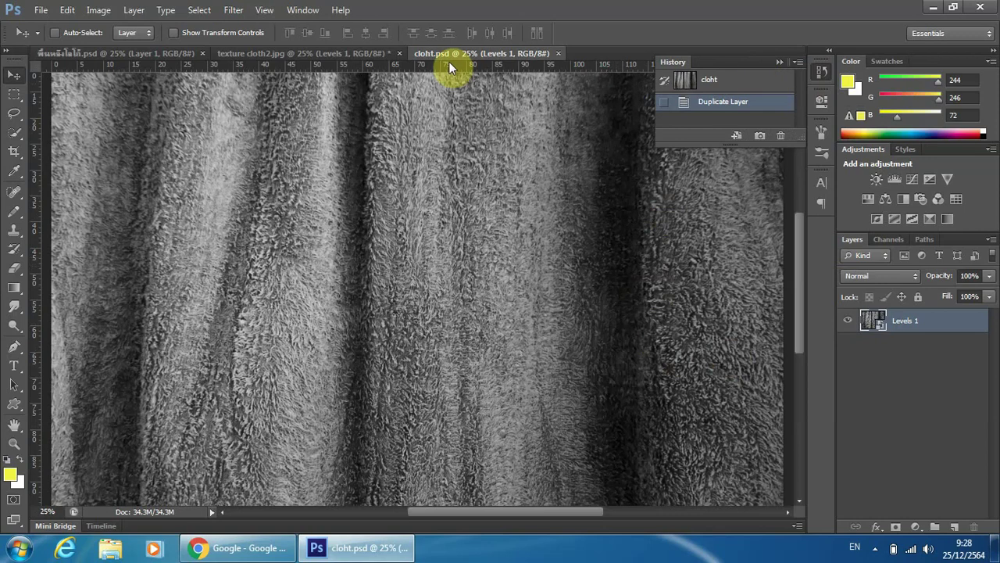
click(340, 53)
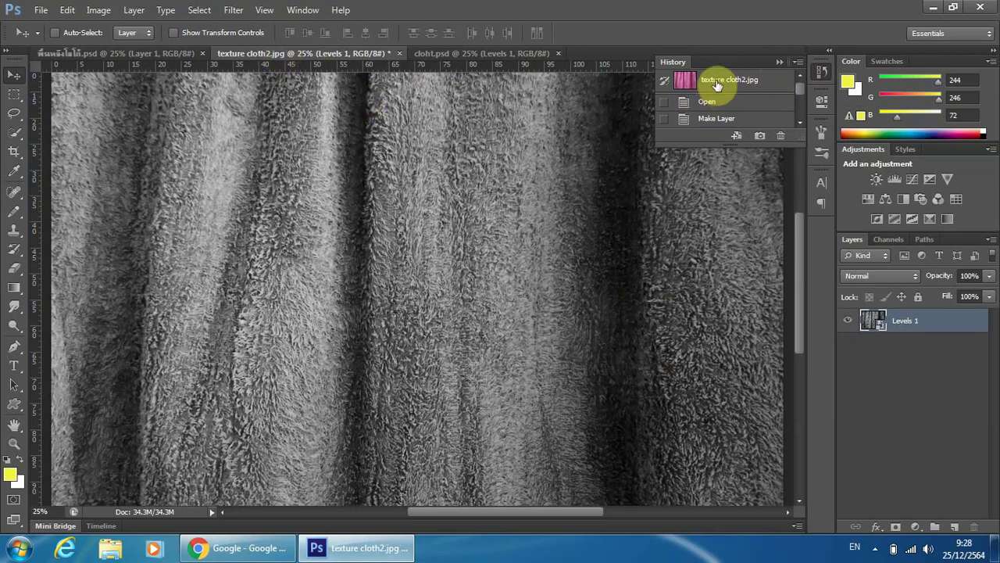
click(782, 62)
click(501, 54)
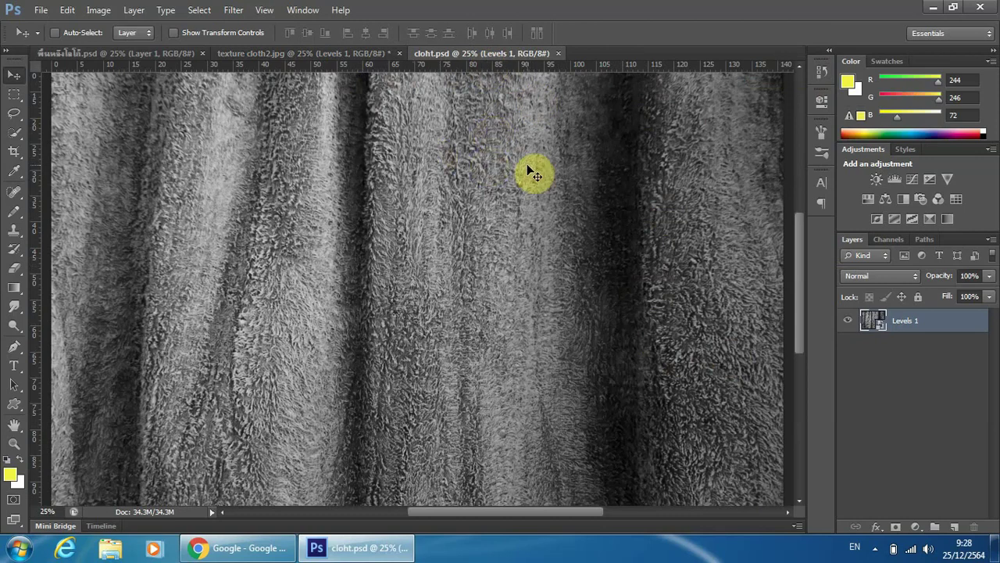
click(319, 54)
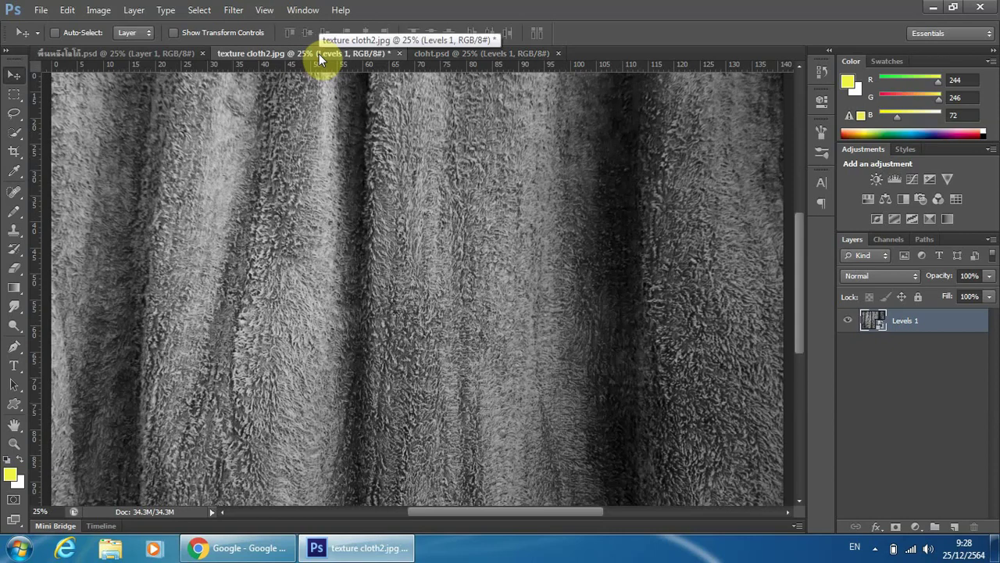
click(819, 74)
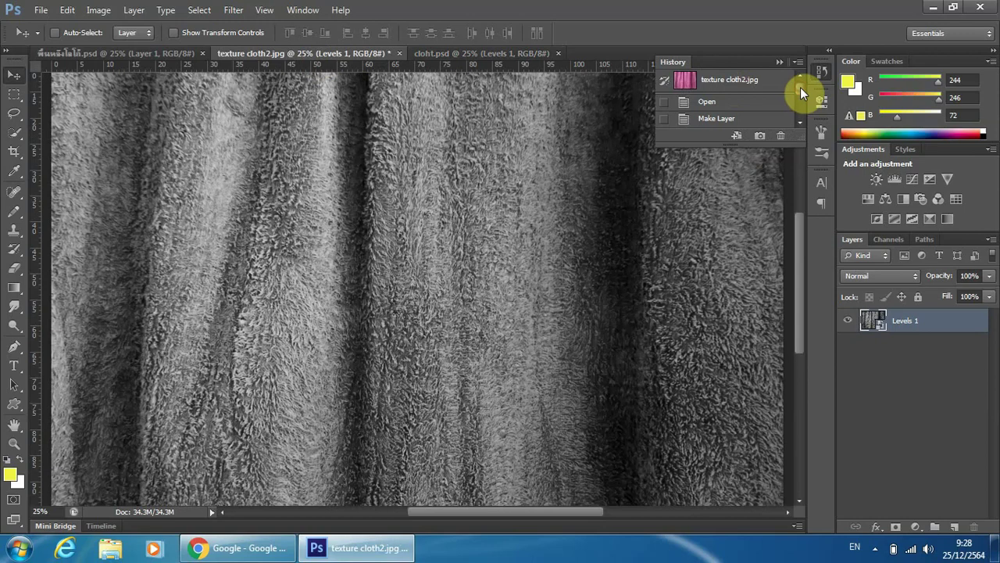
drag(800, 86, 800, 91)
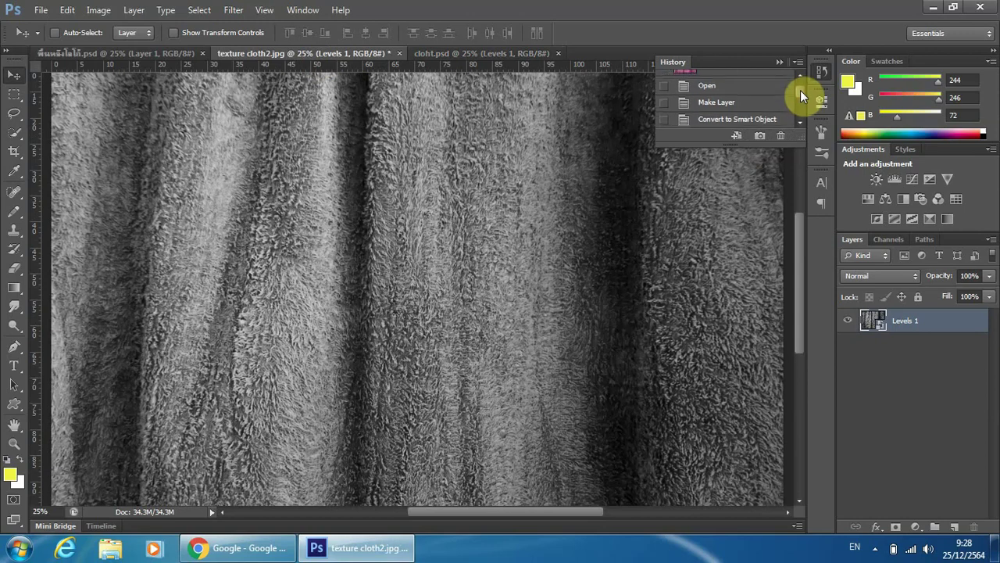
Step: Revert to the Convert to Smart Object history state and reconvert Layer 0 to a smart object
click(718, 119)
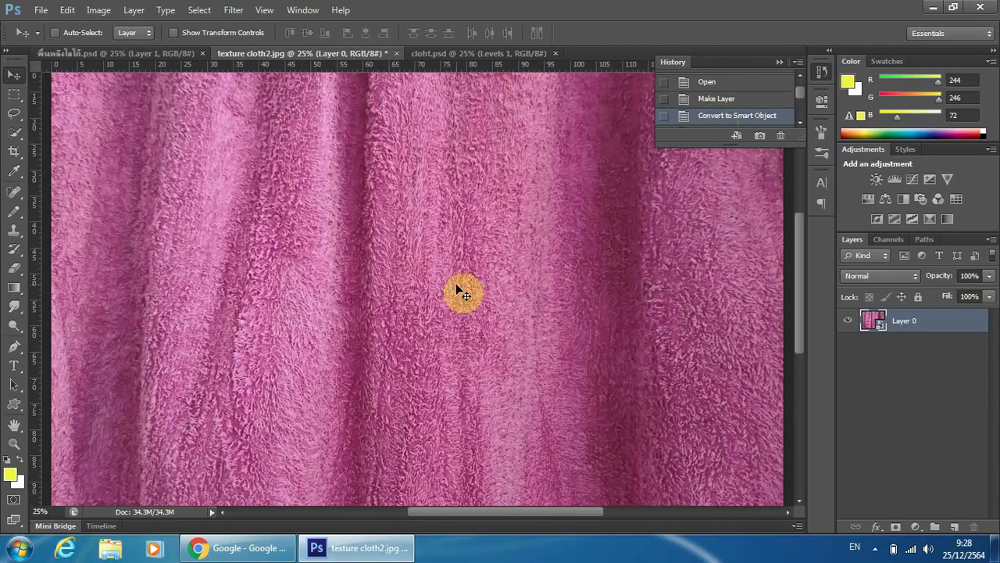
click(781, 61)
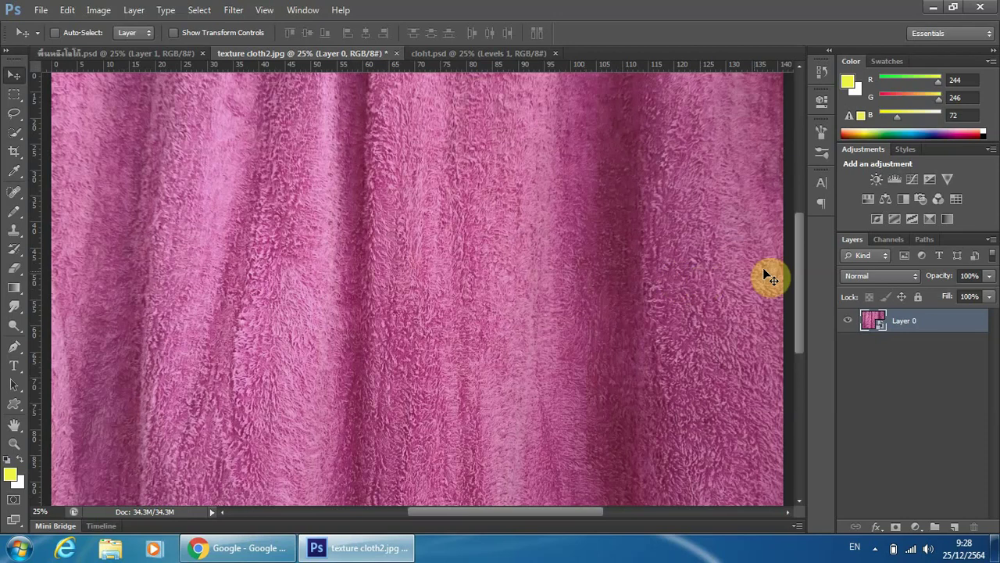
click(989, 243)
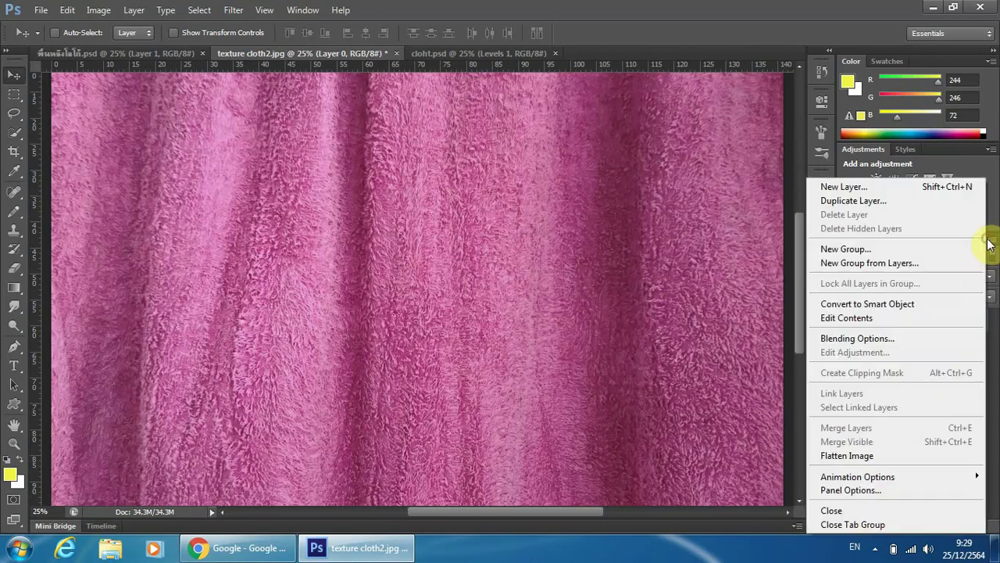
click(893, 303)
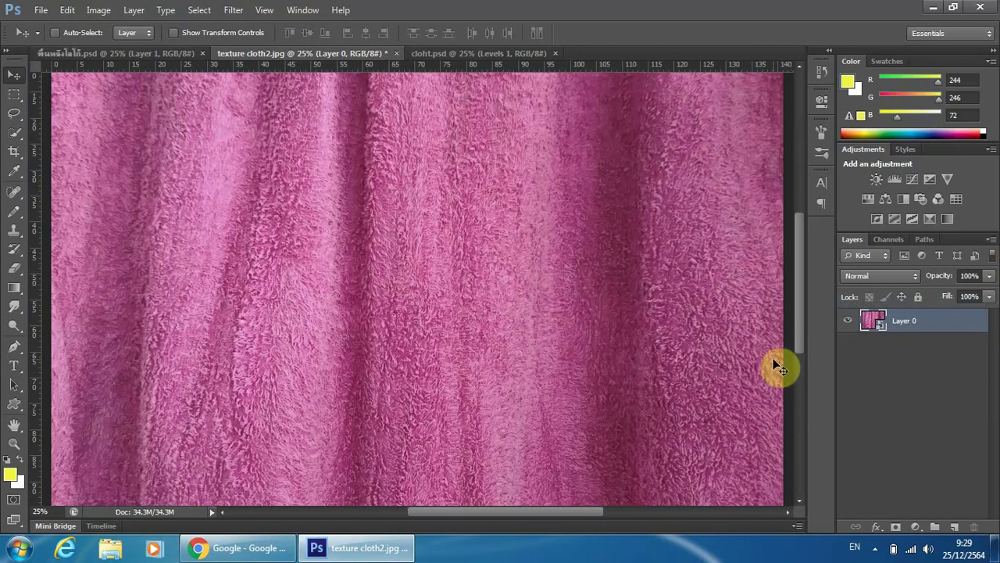
Step: Choose the Horizontal Type Tool with 060606 text colour and start a type layer on the towel
click(15, 367)
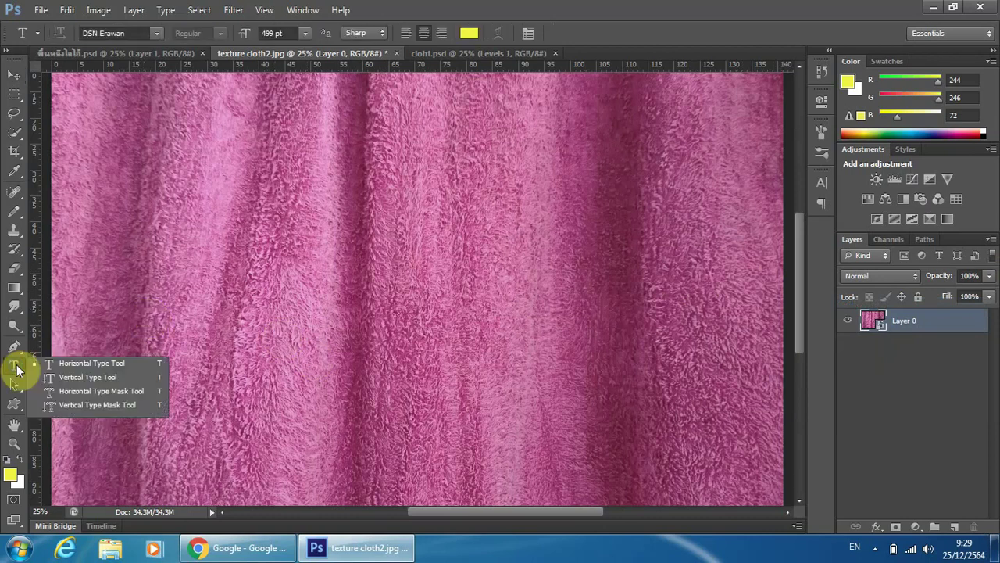
click(63, 365)
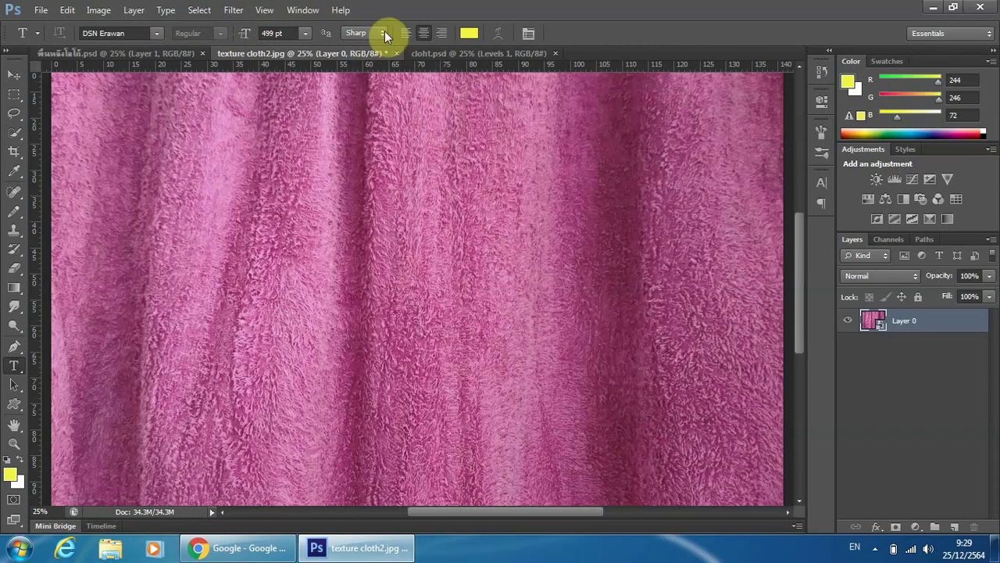
click(469, 33)
click(547, 340)
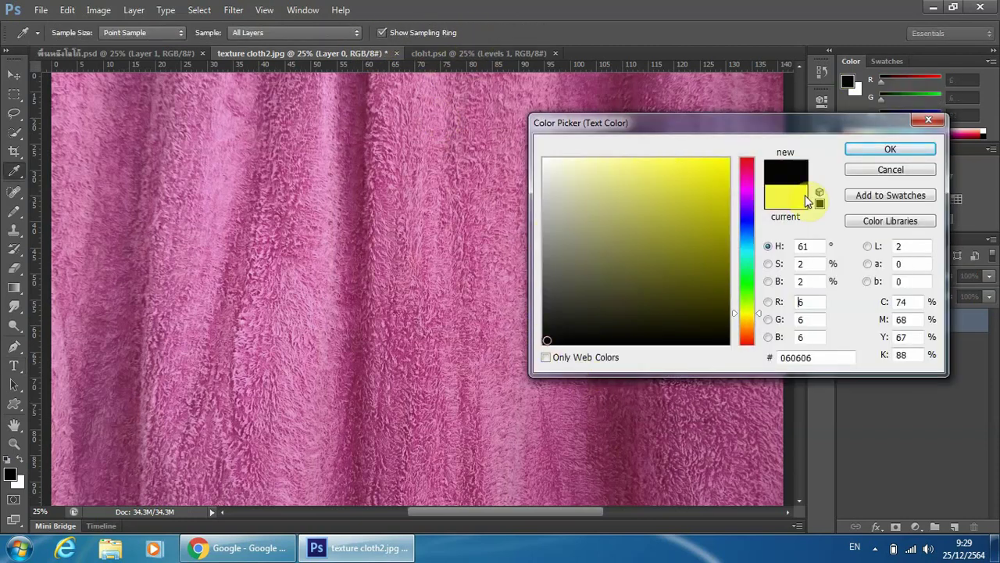
click(867, 149)
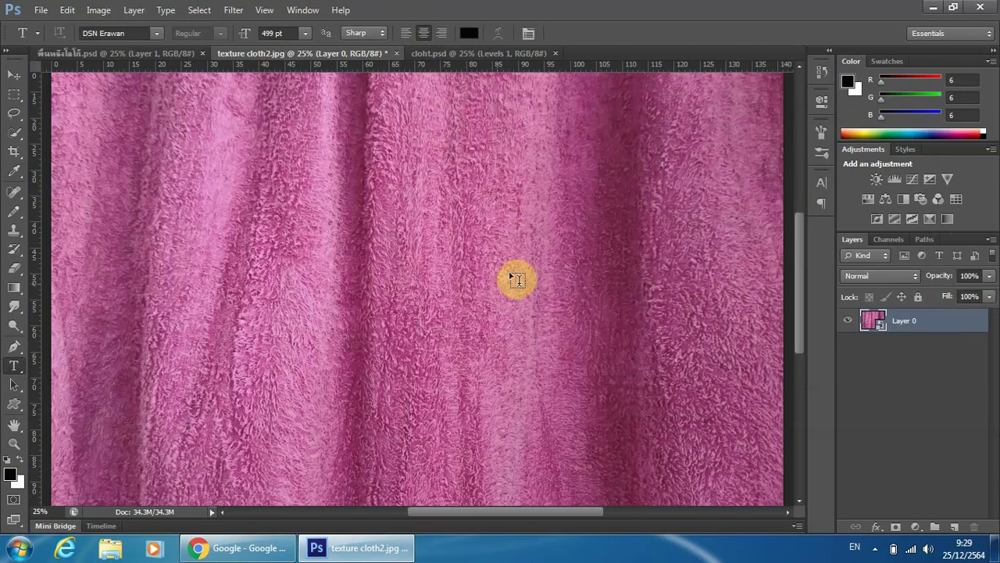
click(411, 199)
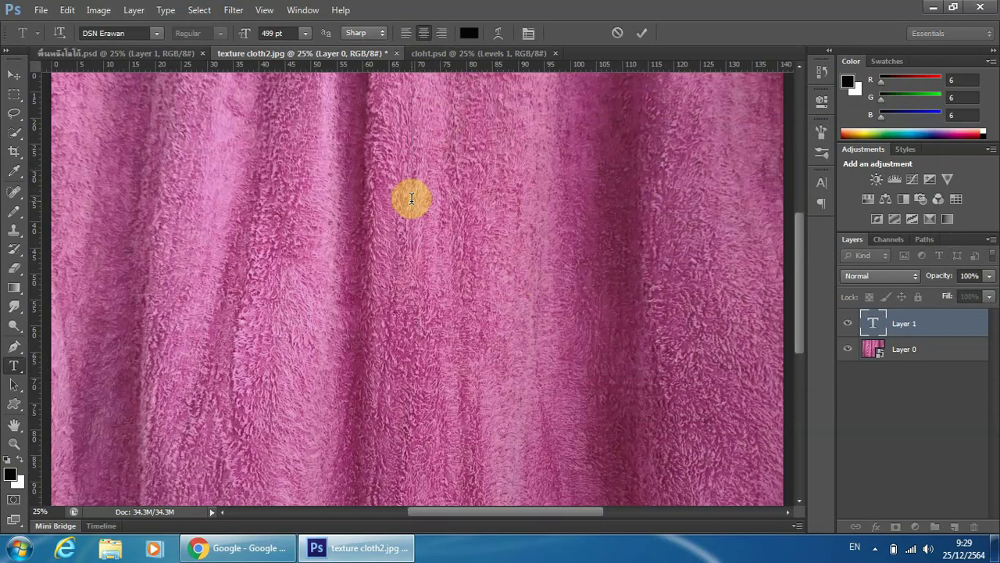
Step: Enter 'MY' and 'HOME' as two lines of text and select them
text(MY)
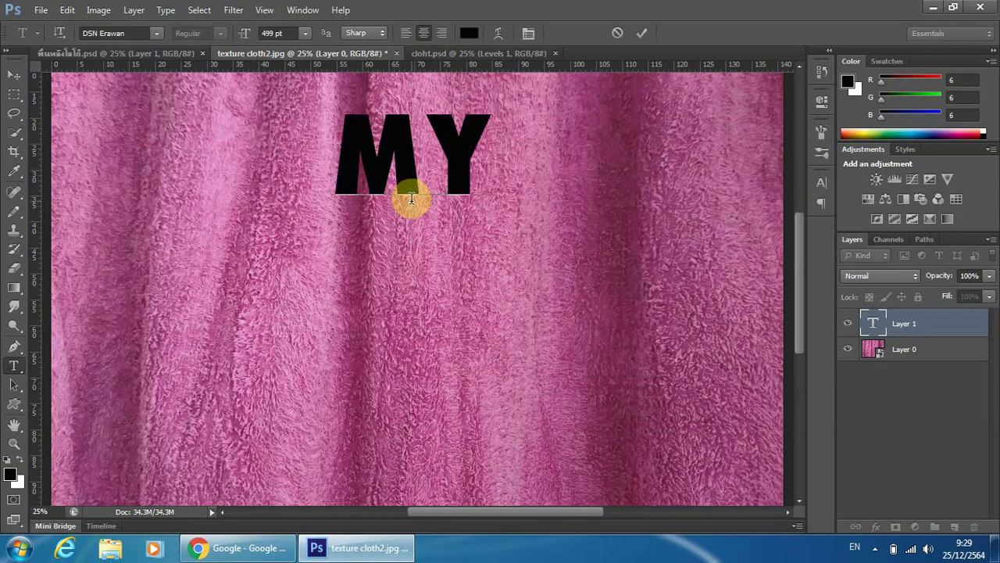
key(Return)
text(HO)
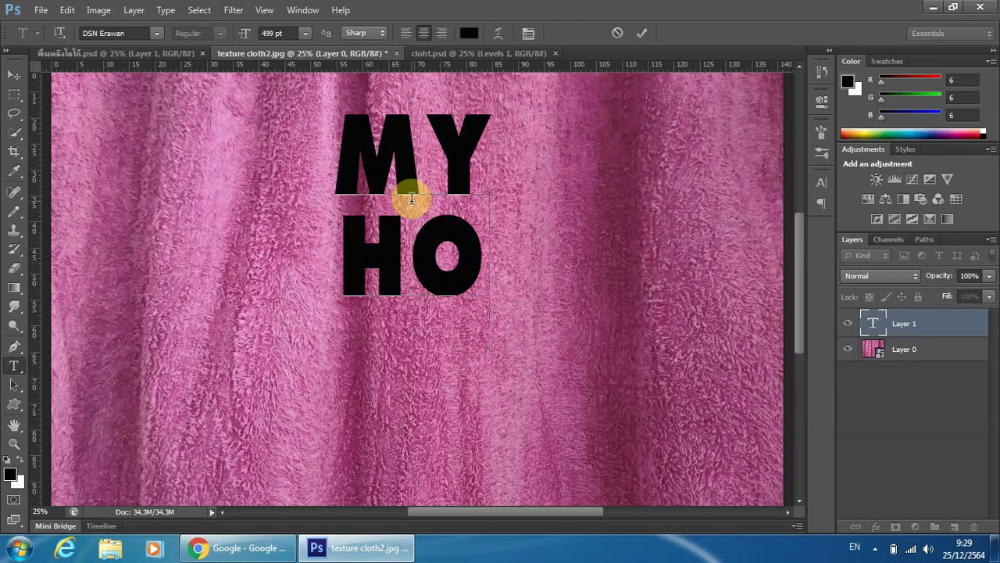
text(ME)
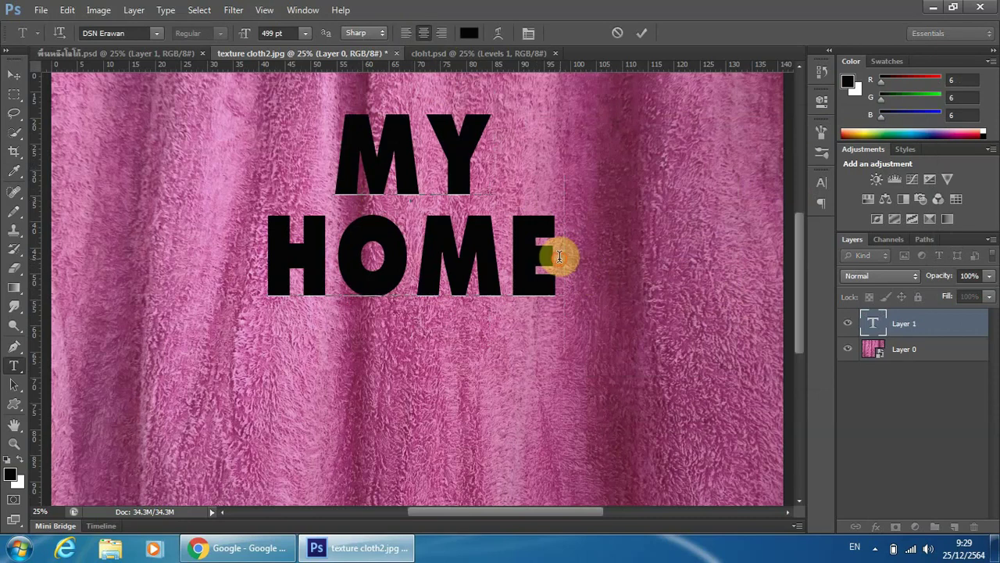
mouse_move(559, 258)
mouse_down()
mouse_move(418, 255)
mouse_move(268, 161)
mouse_up()
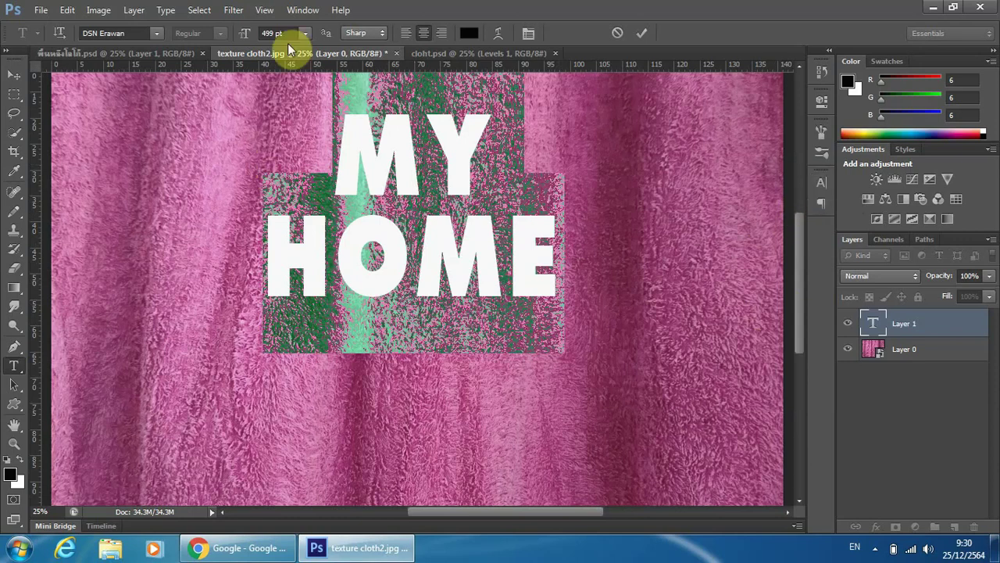
click(303, 11)
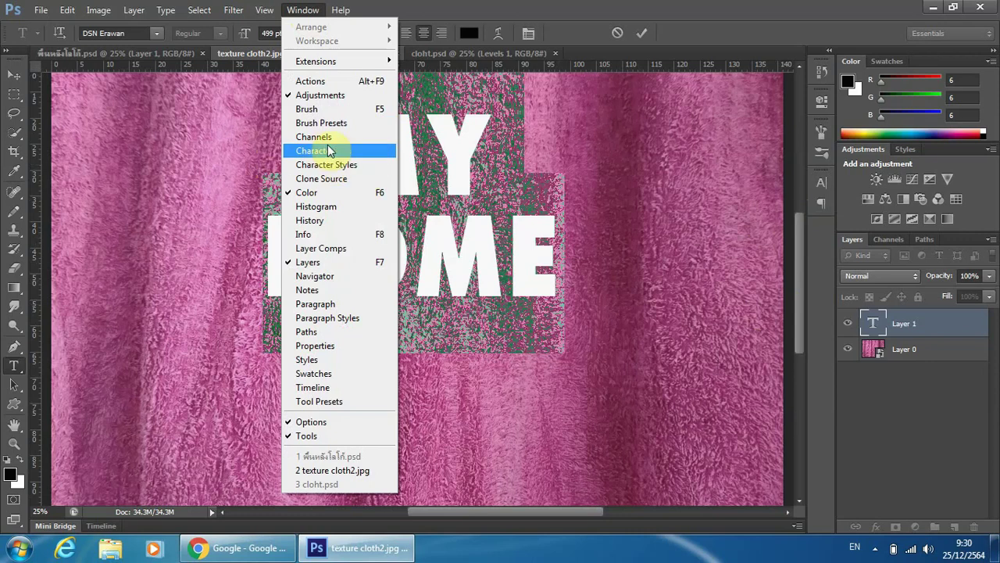
Step: Stretch the text to 192% height and set a 5 pt baseline shift
click(824, 182)
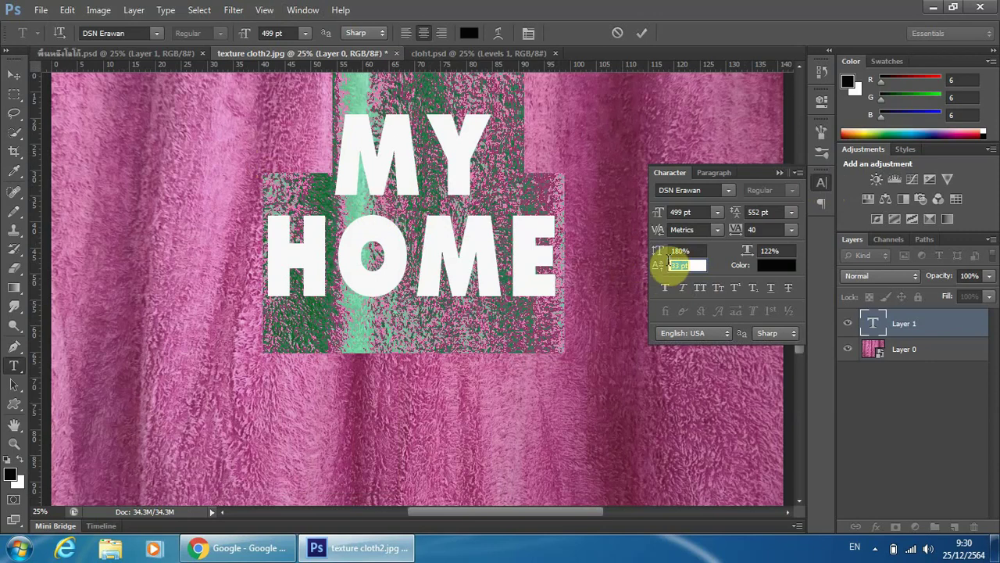
mouse_move(661, 267)
mouse_down()
mouse_move(646, 268)
mouse_move(665, 270)
mouse_up()
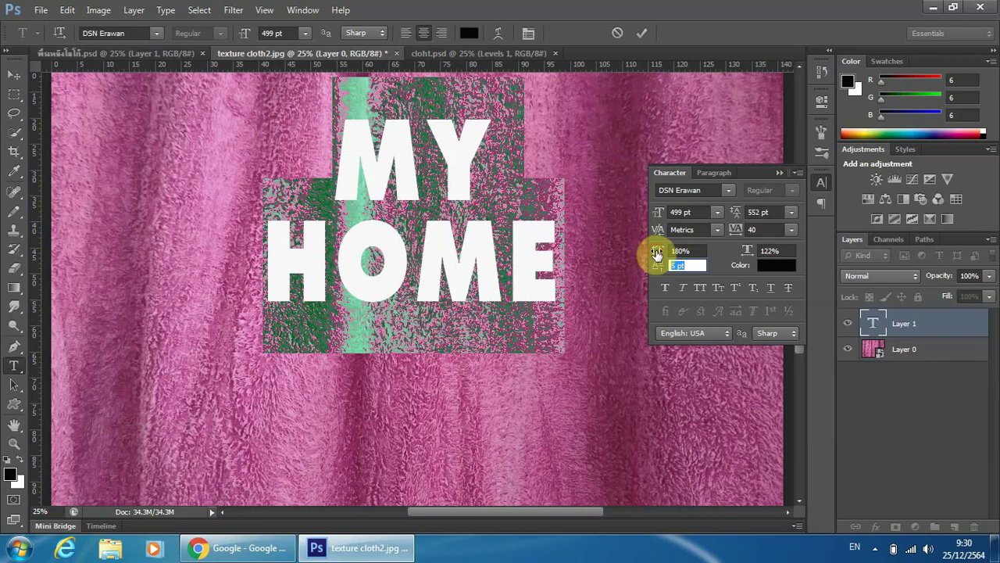
drag(656, 252, 663, 254)
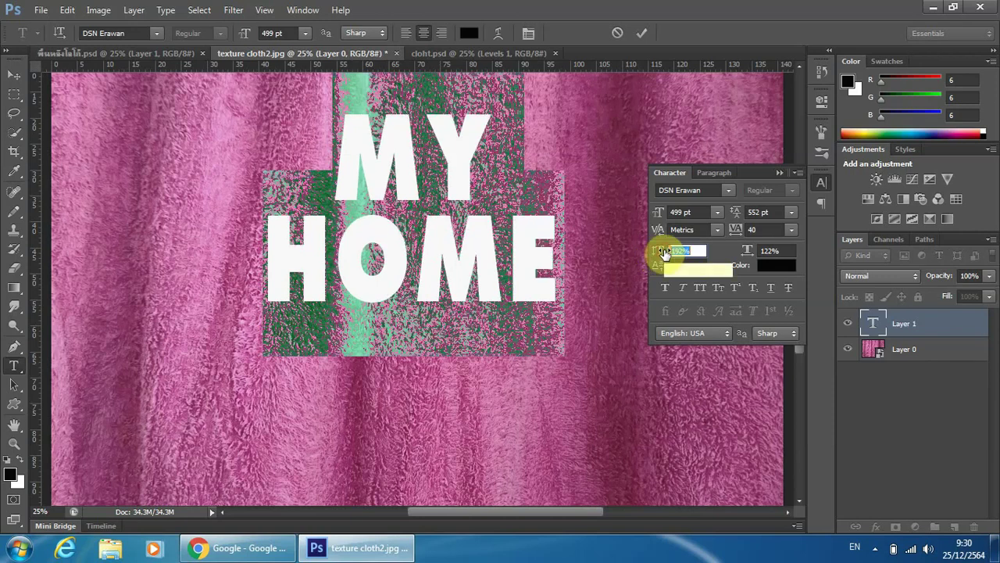
drag(658, 266, 742, 274)
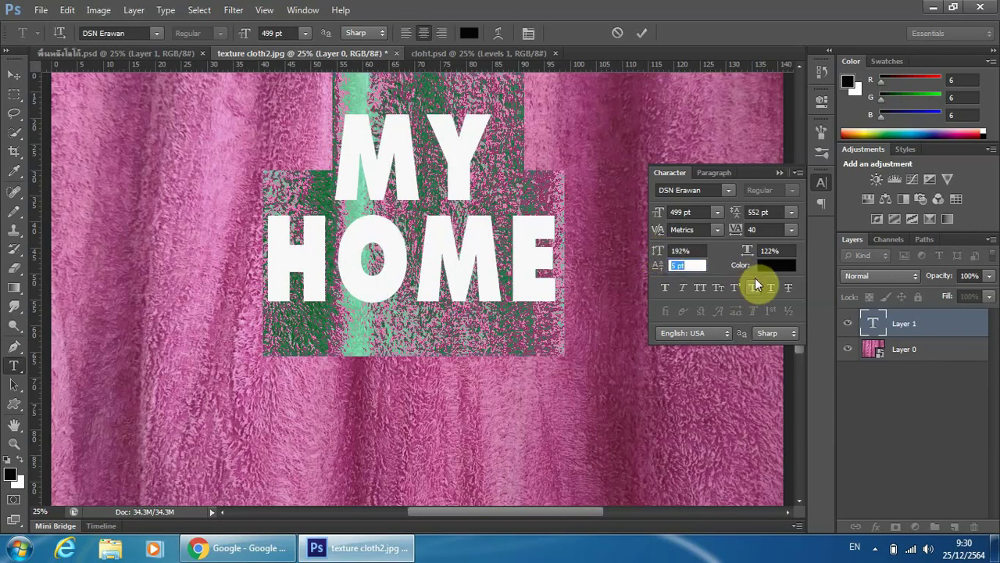
Step: Set the line spacing of MY HOME to 631 pt
click(748, 212)
text(368)
key(Return)
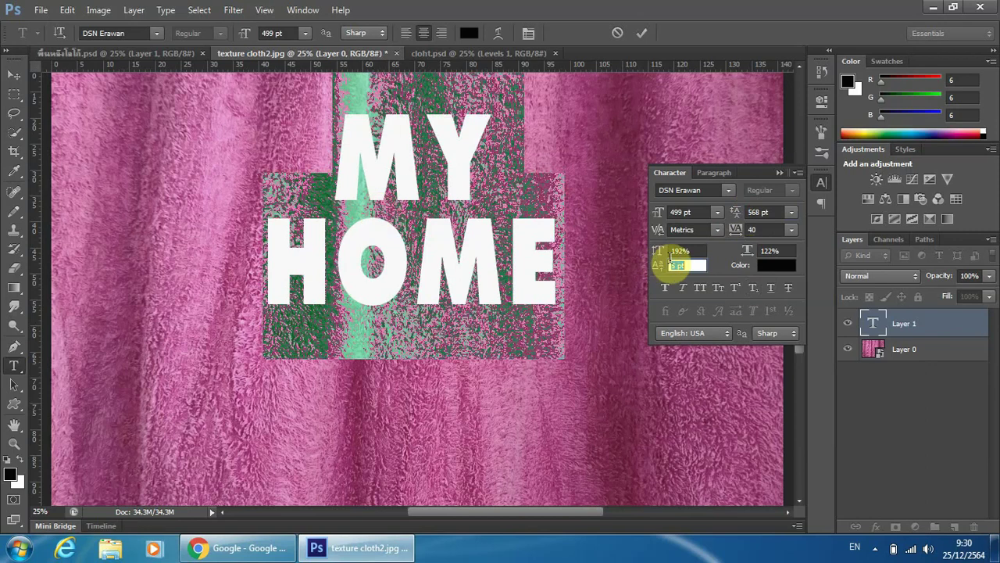
click(753, 213)
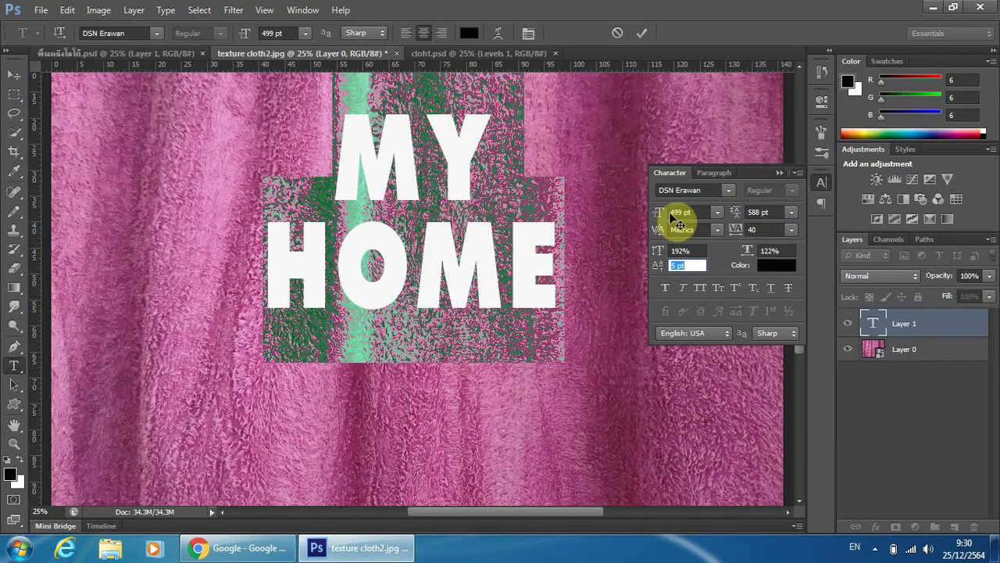
click(753, 212)
text(613)
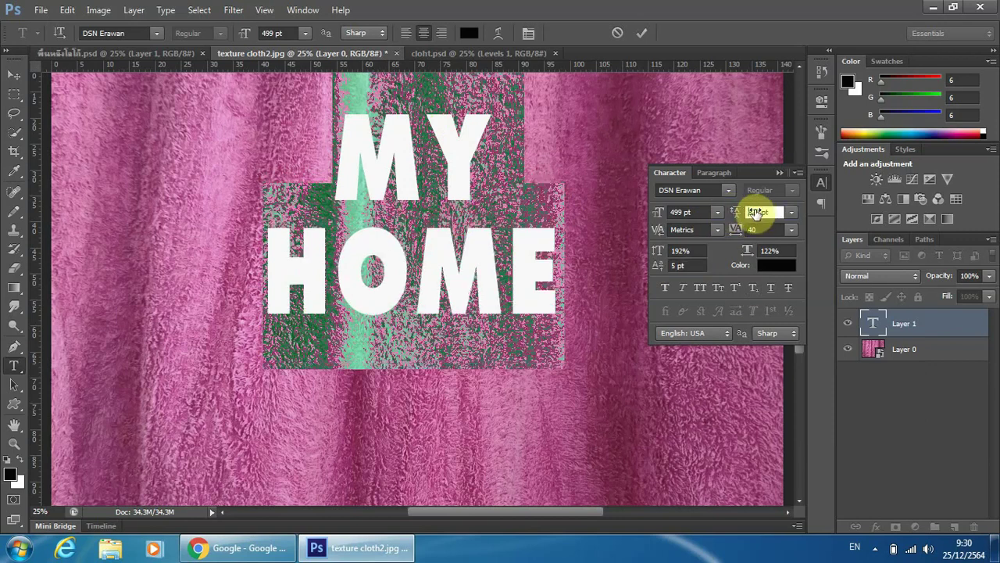
key(Tab)
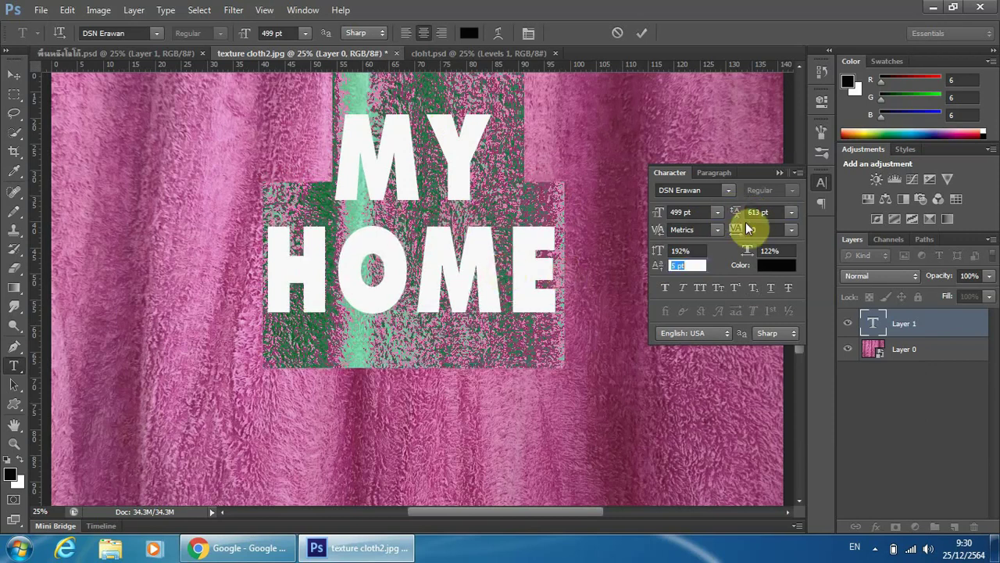
click(748, 211)
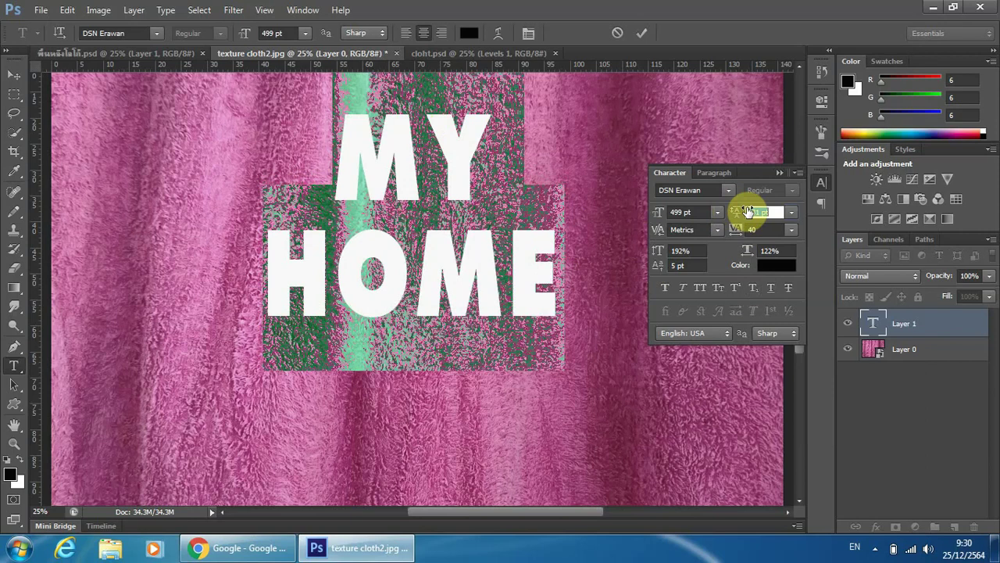
text(631)
key(Tab)
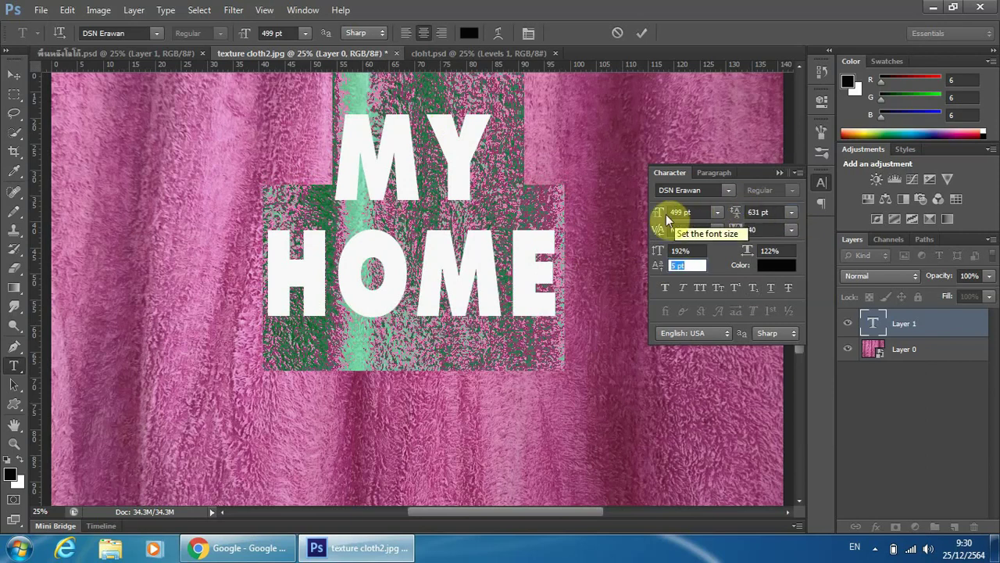
Step: Enlarge the font size to 514 pt, keeping the DSN Erawan font
drag(657, 217, 668, 219)
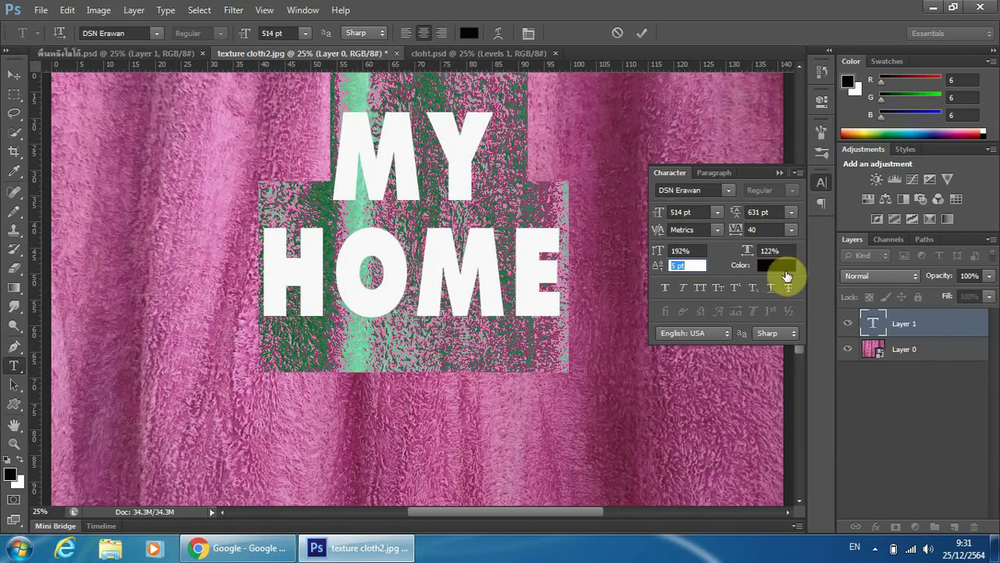
click(728, 192)
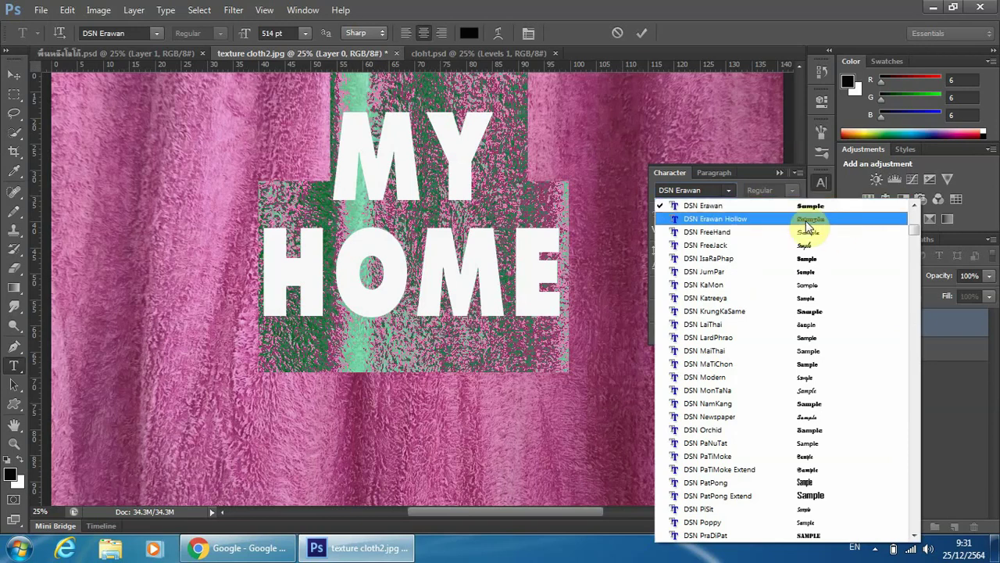
click(806, 221)
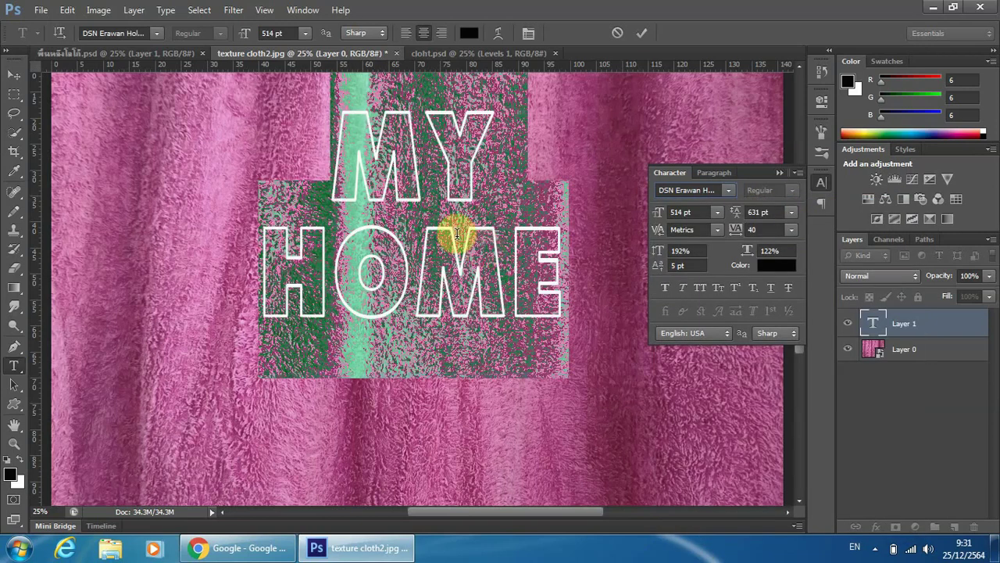
click(731, 191)
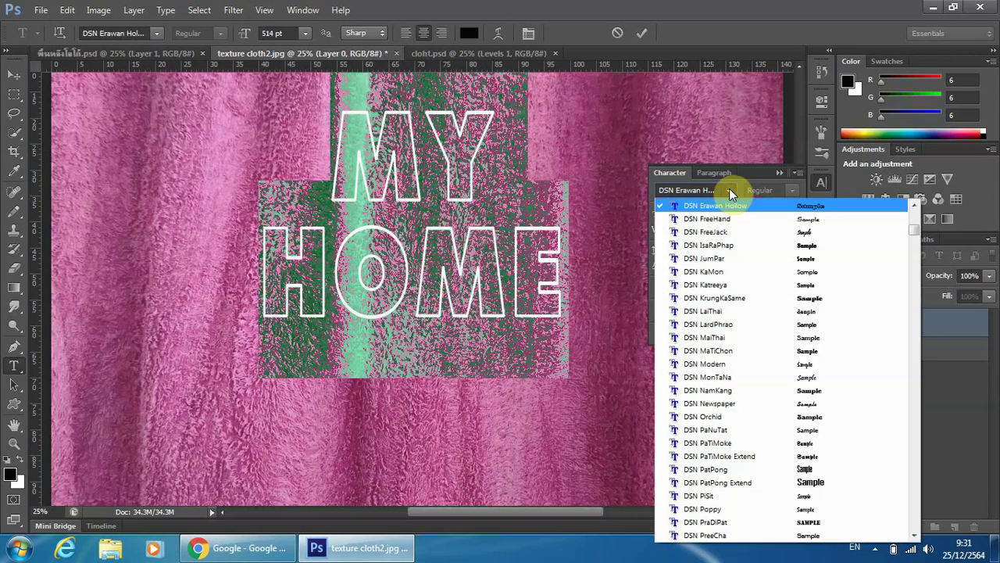
scroll(805, 246, up, 1)
scroll(805, 246, up, 1)
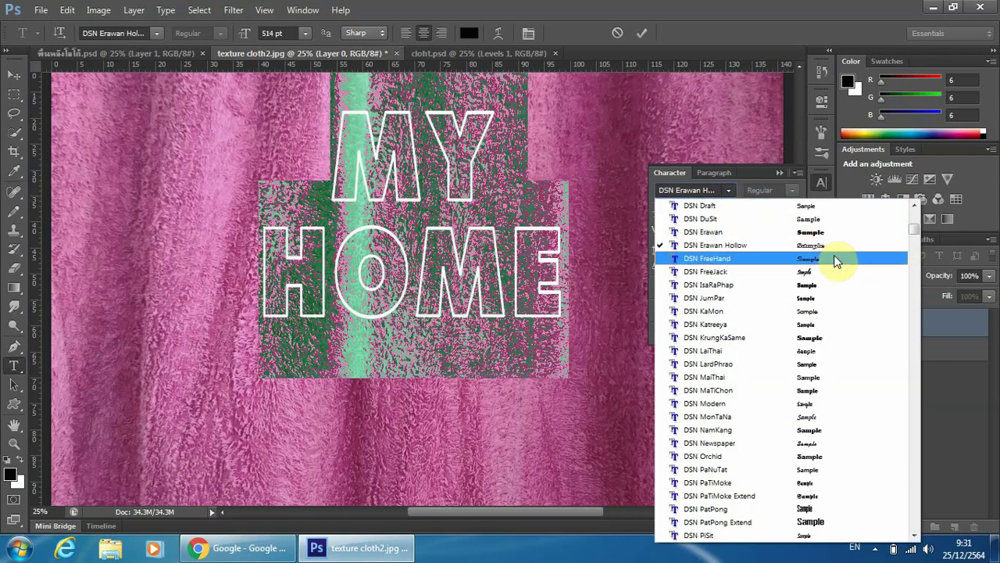
click(805, 227)
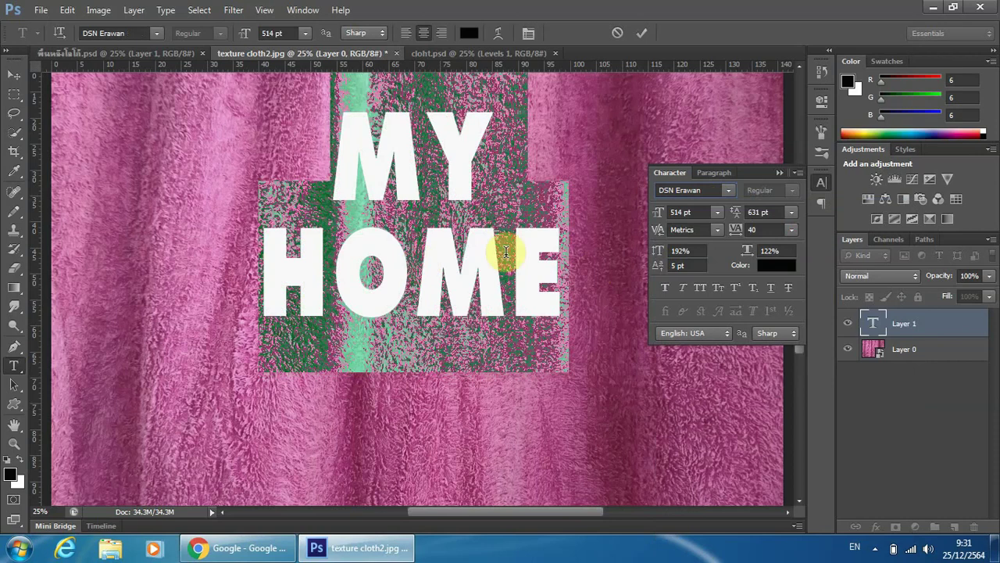
click(780, 173)
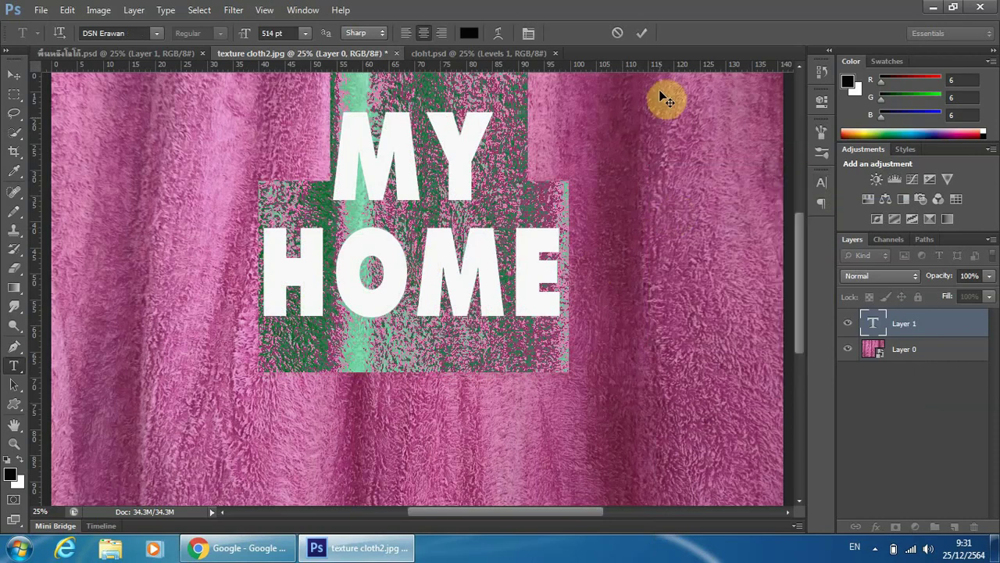
Step: Commit the MY HOME text and move it lower, near the towel's centre
click(645, 33)
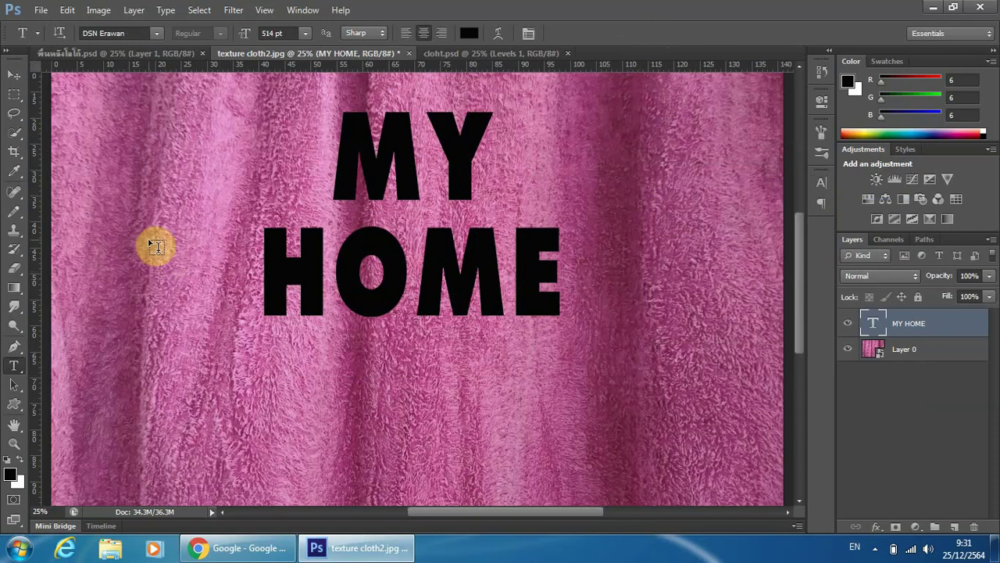
click(13, 76)
drag(446, 252, 447, 302)
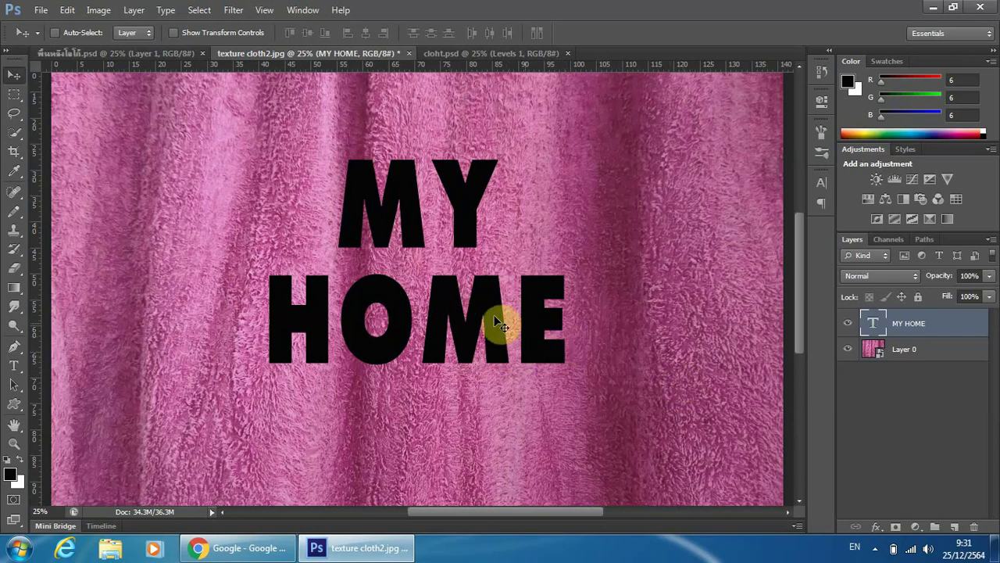
drag(457, 322, 457, 328)
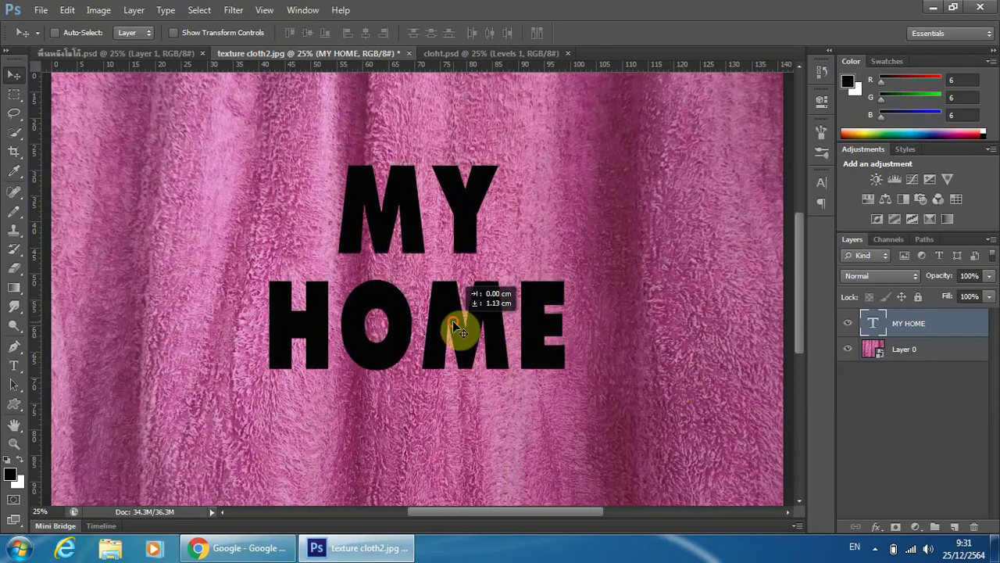
Step: Add an empty layer above the text and choose the Custom Shape tool in Pixels mode
click(958, 528)
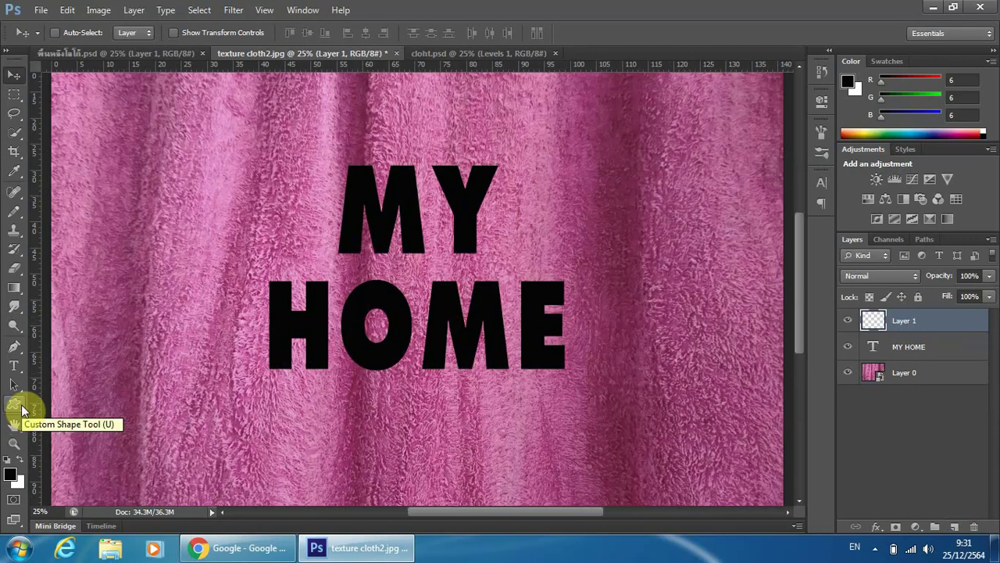
click(22, 404)
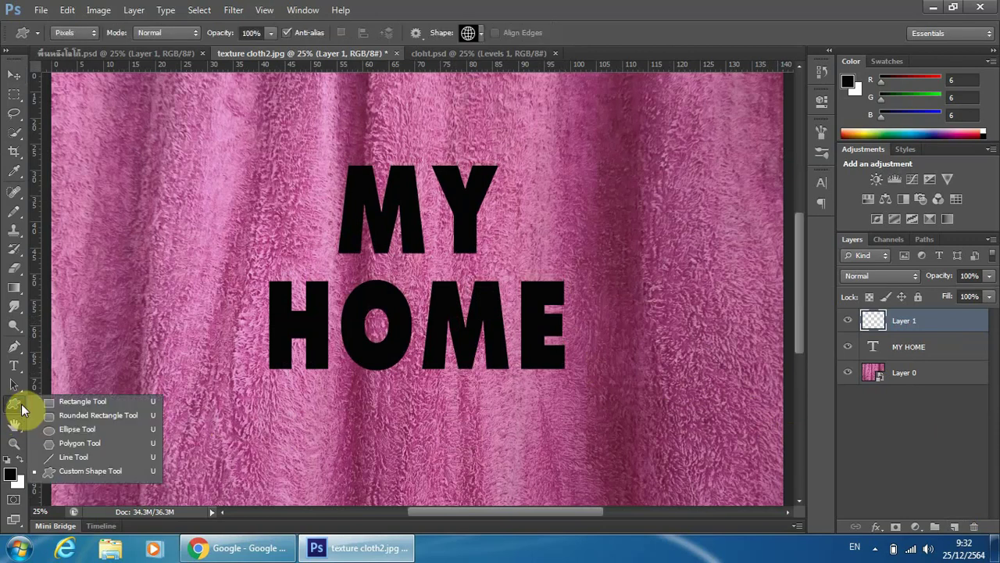
click(69, 471)
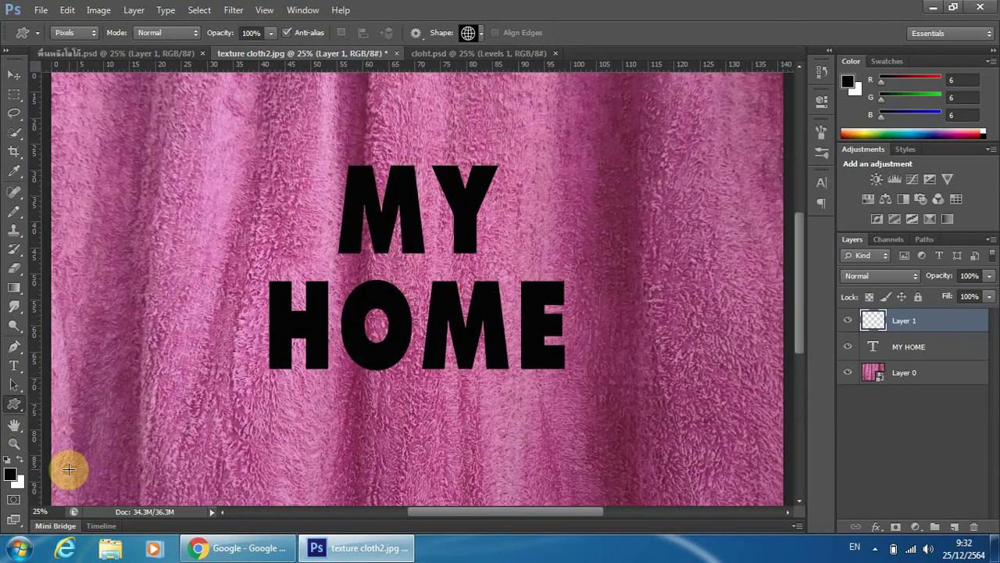
click(95, 32)
click(78, 75)
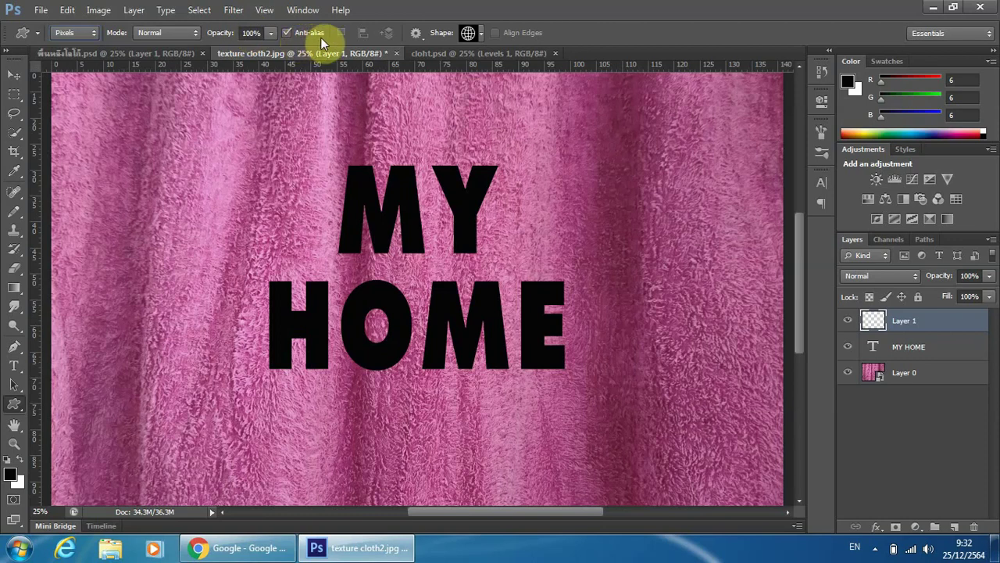
Step: Load the Symbols shape set, pick the globe, and set Defined Proportions with From Center
click(483, 31)
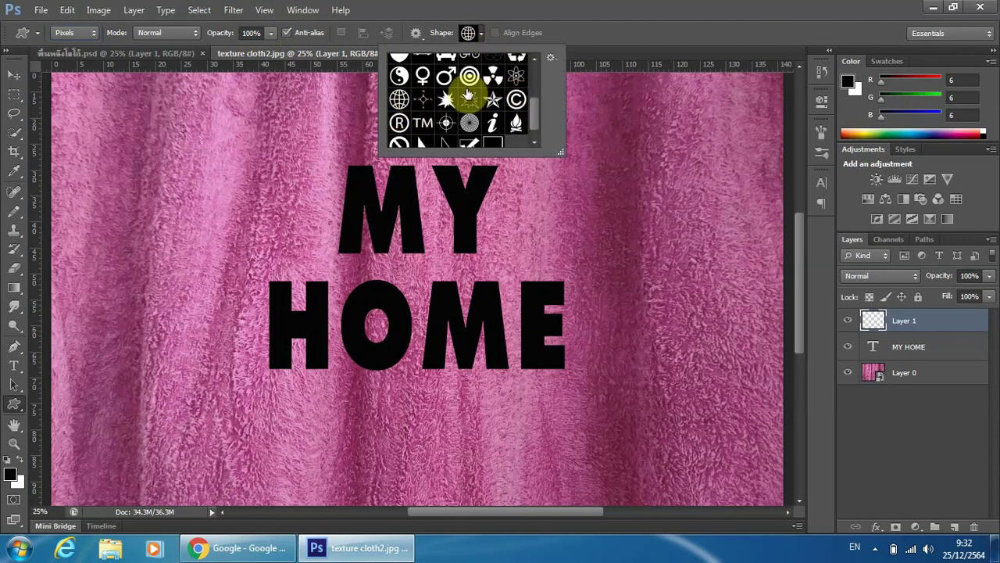
click(551, 57)
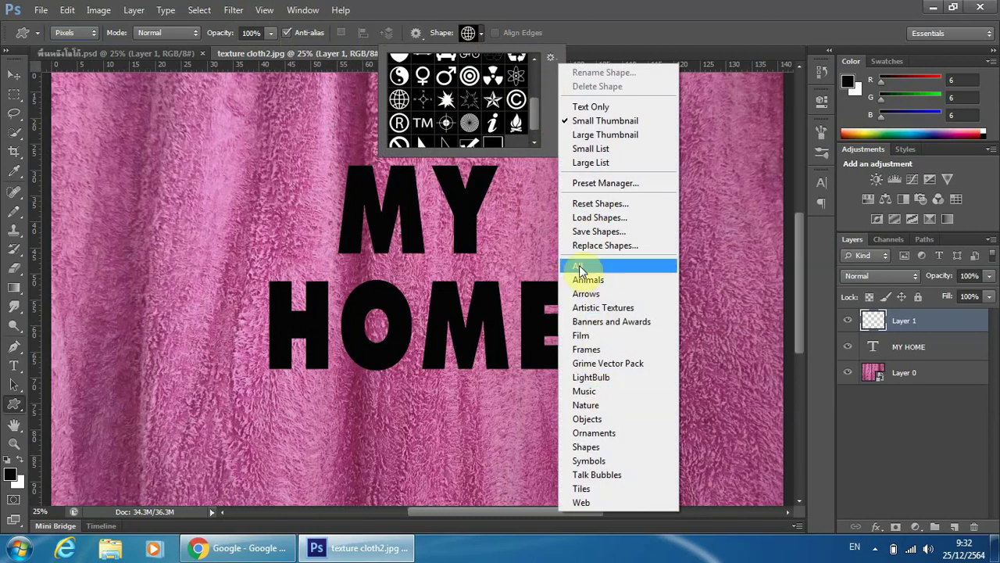
click(604, 462)
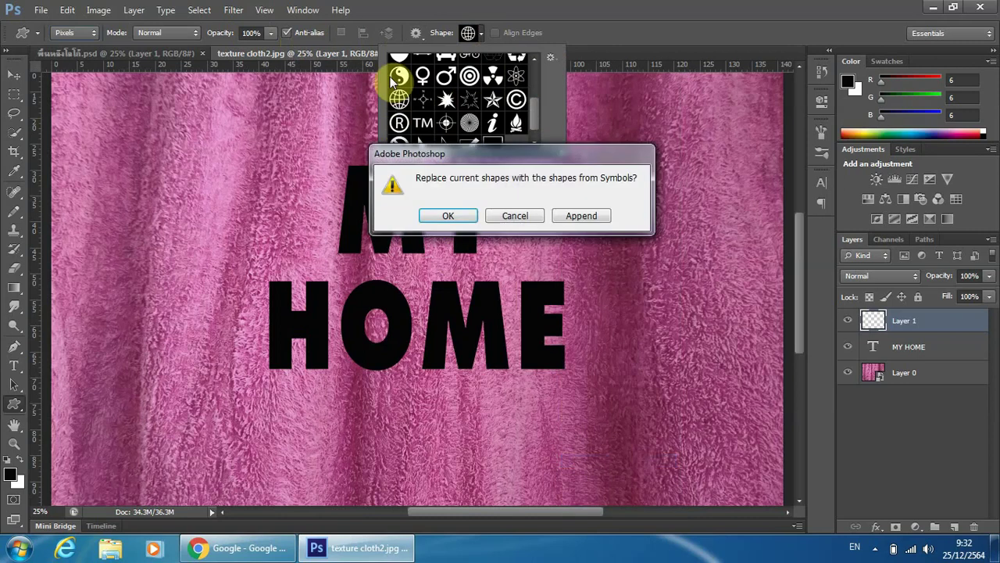
click(460, 216)
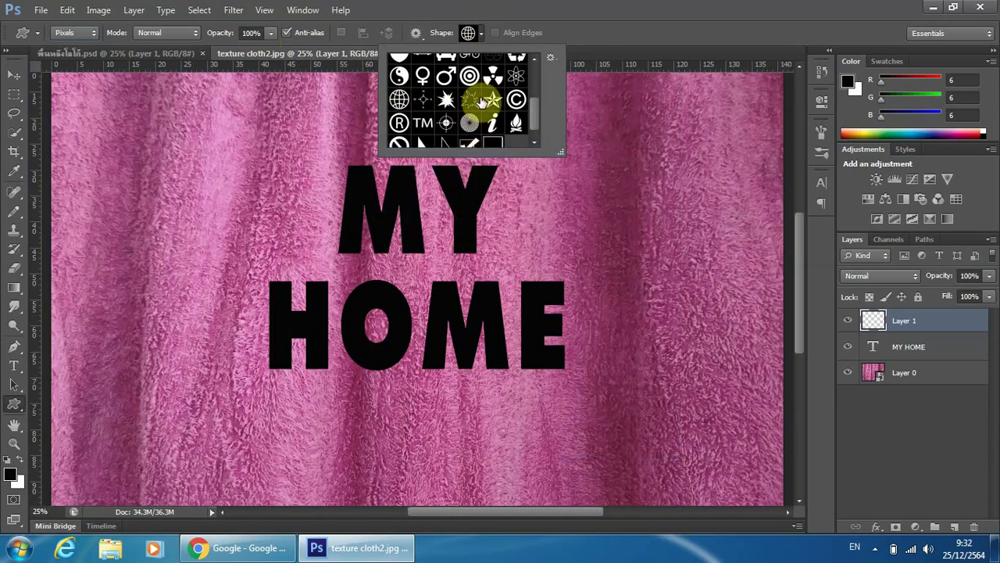
double_click(401, 102)
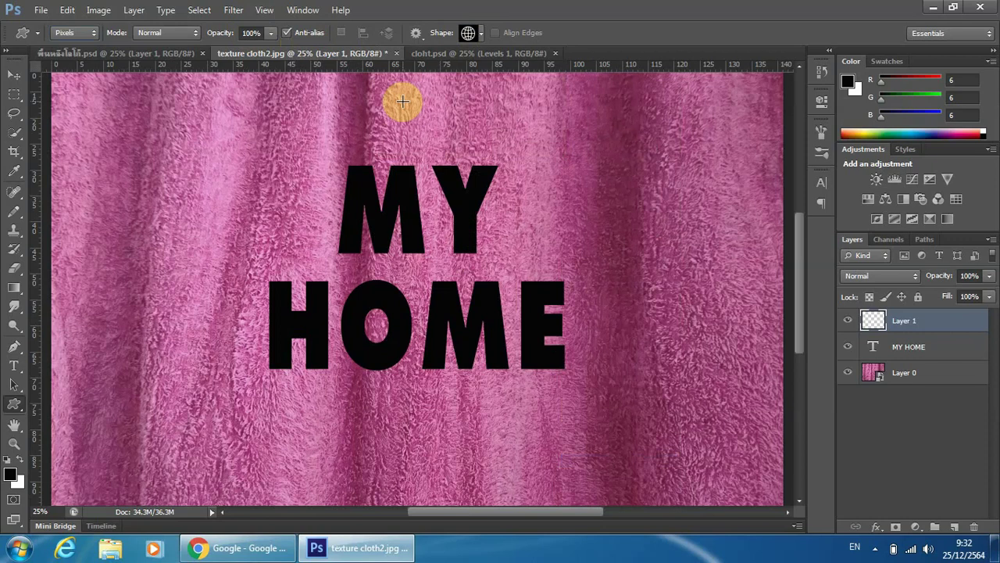
click(424, 37)
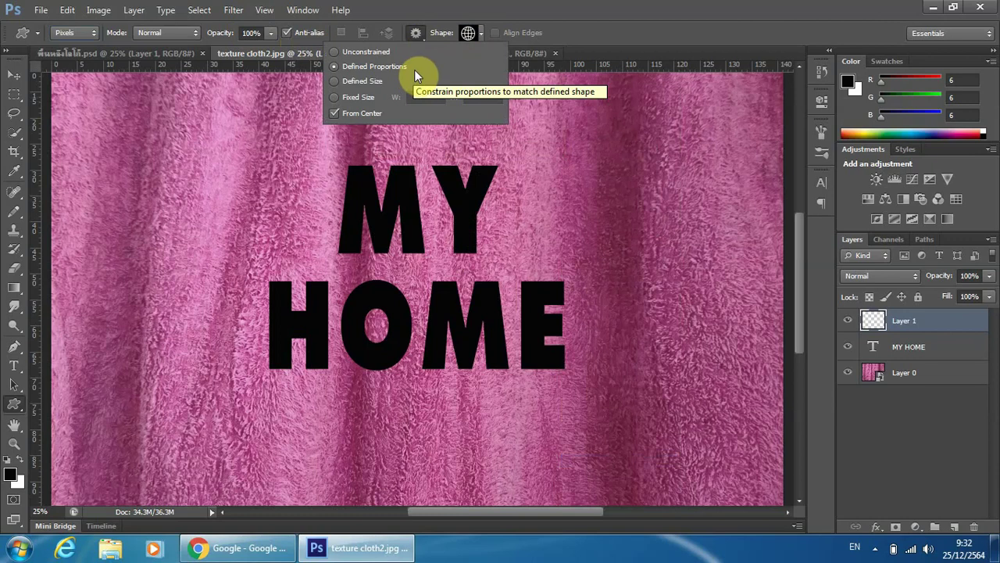
click(346, 116)
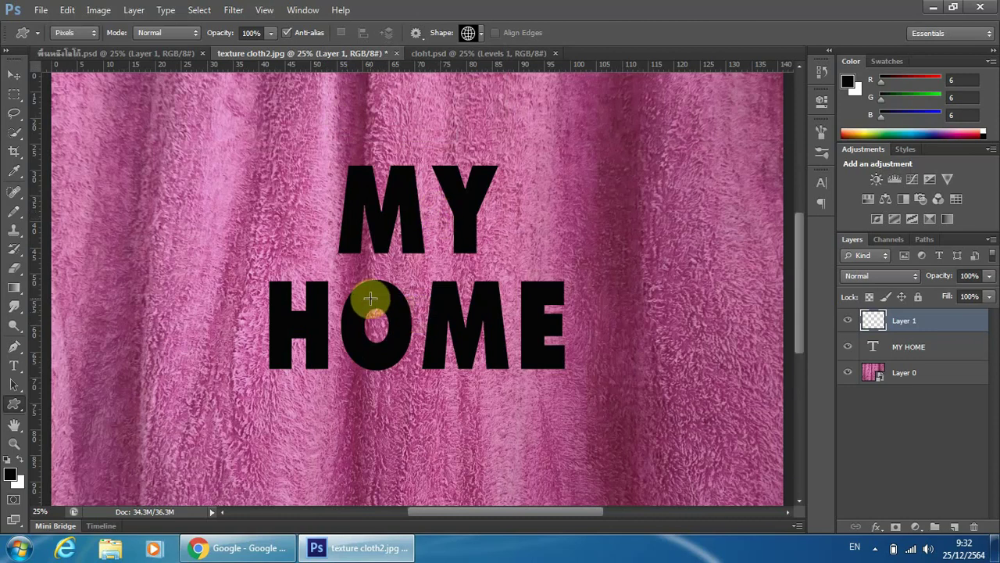
Step: Set the foreground colour to pale yellow #e8ef6b and zoom out to the whole towel
click(11, 475)
click(699, 171)
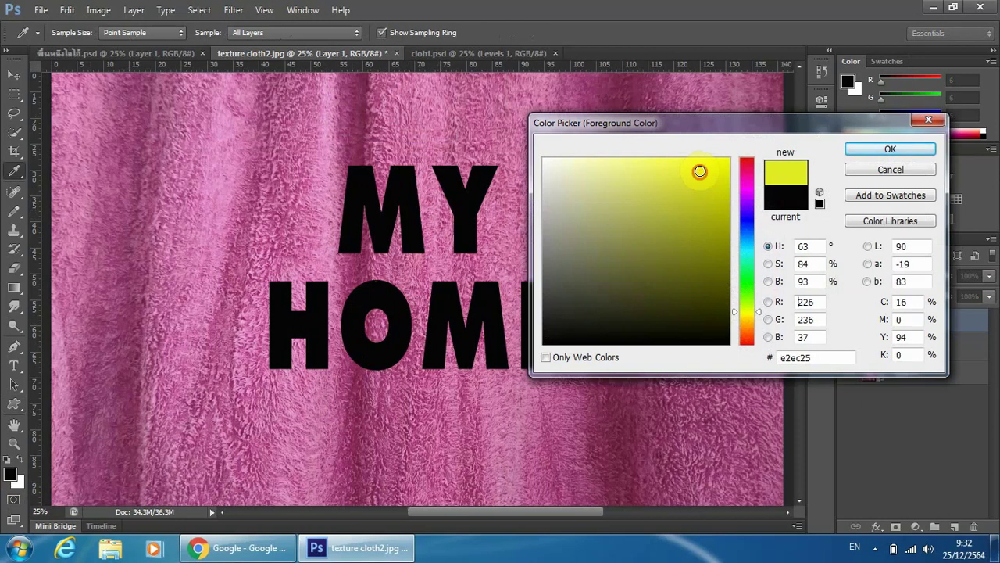
click(646, 169)
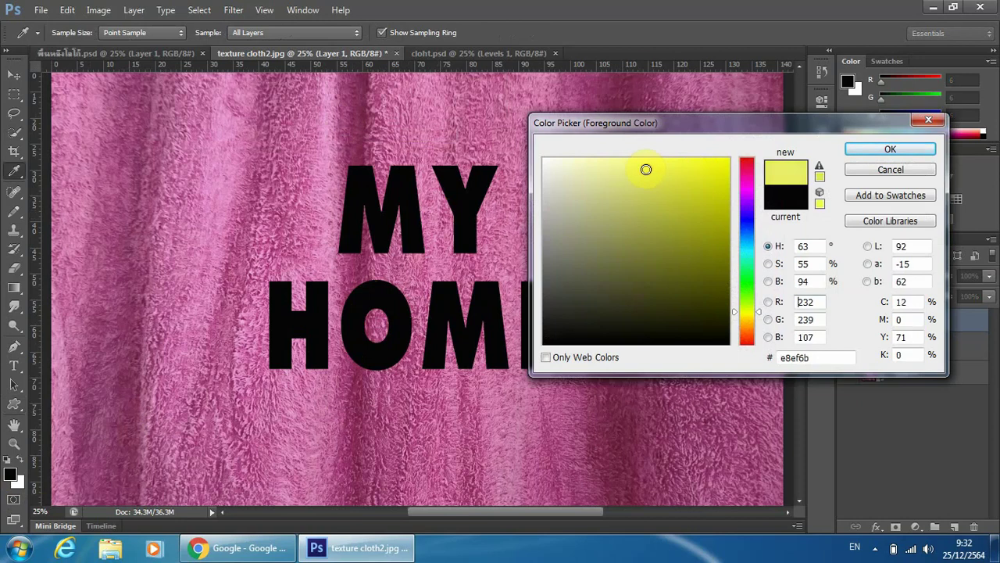
click(890, 150)
key(u)
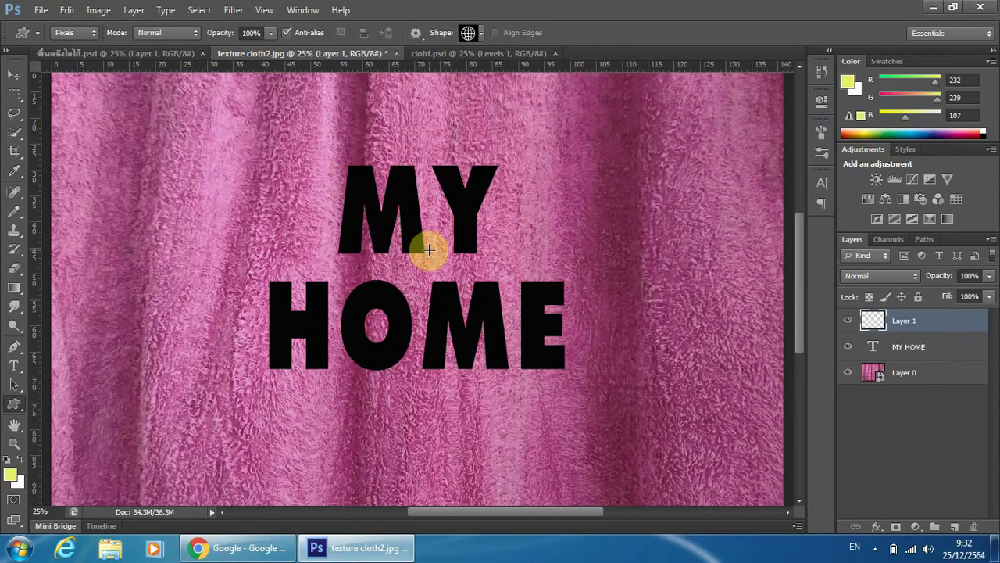
key(ctrl+minus)
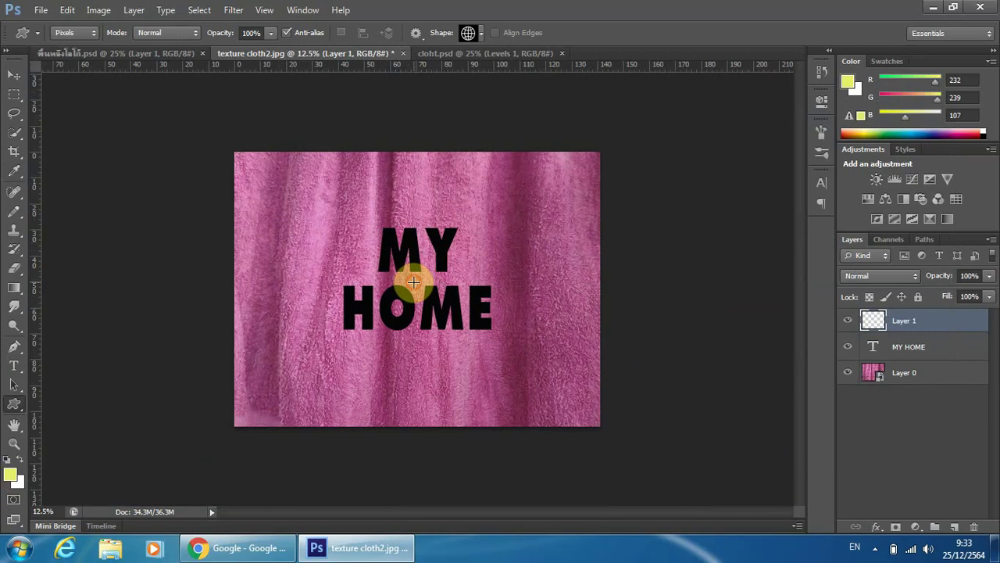
Step: Draw a large globe outward from the text's centre so it surrounds MY HOME
drag(414, 282, 641, 188)
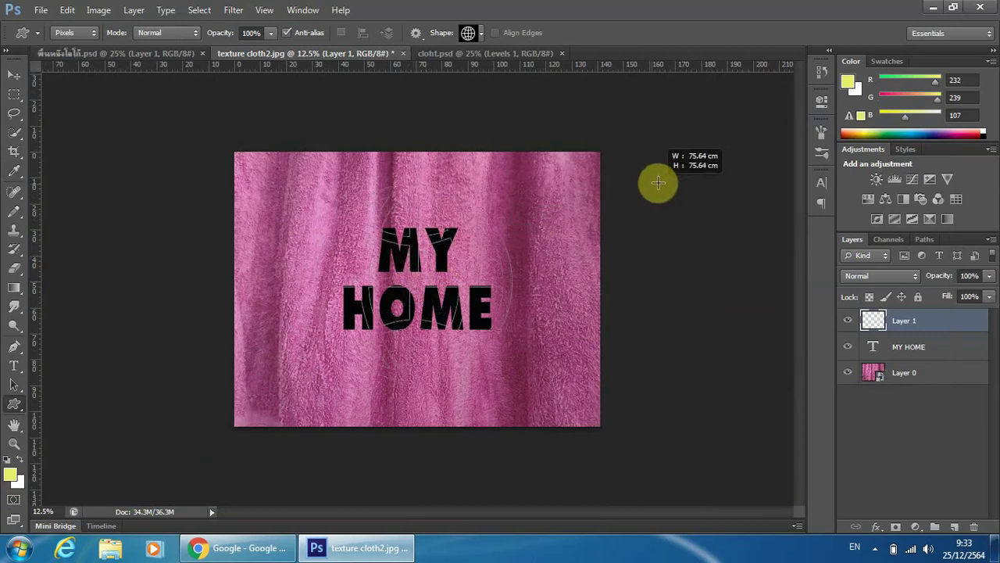
drag(641, 188, 681, 172)
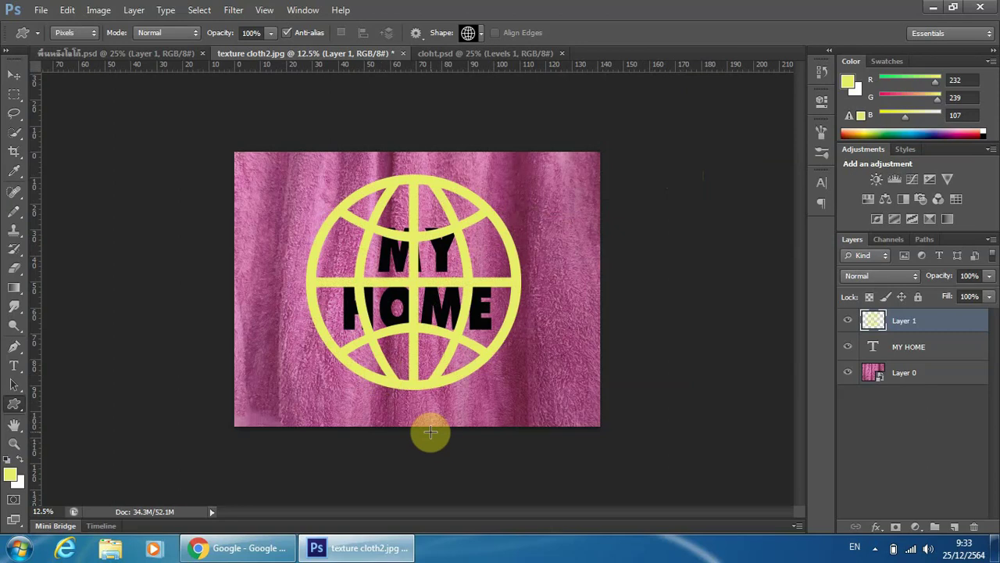
key(ctrl+equal)
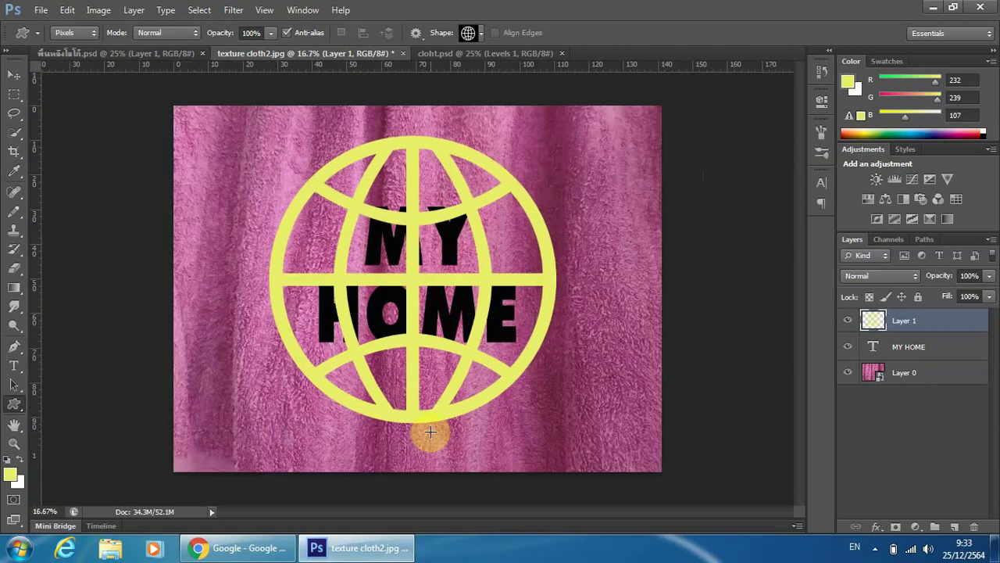
key(ctrl+equal)
key(ctrl+equal)
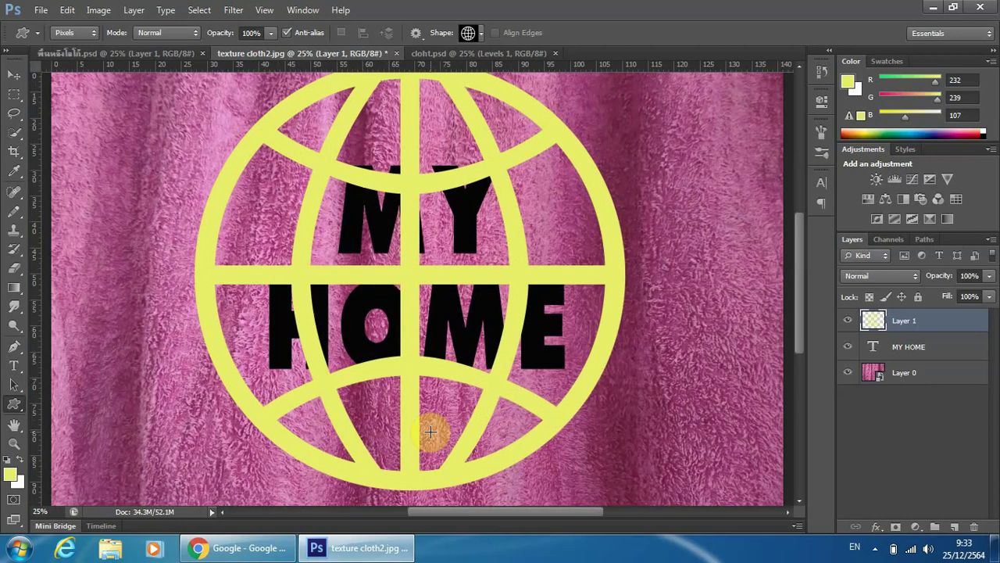
key(ctrl+minus)
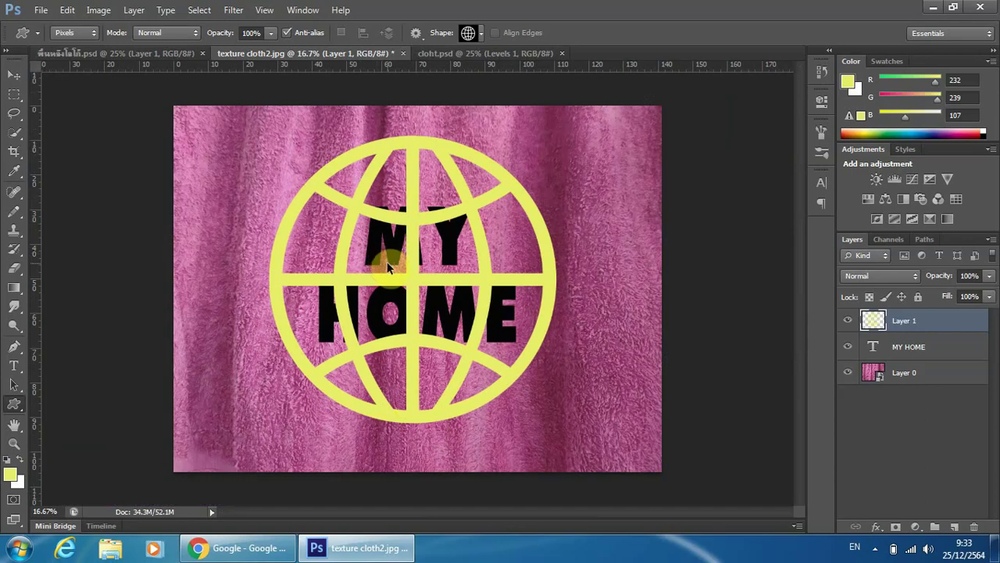
key(ctrl+plus)
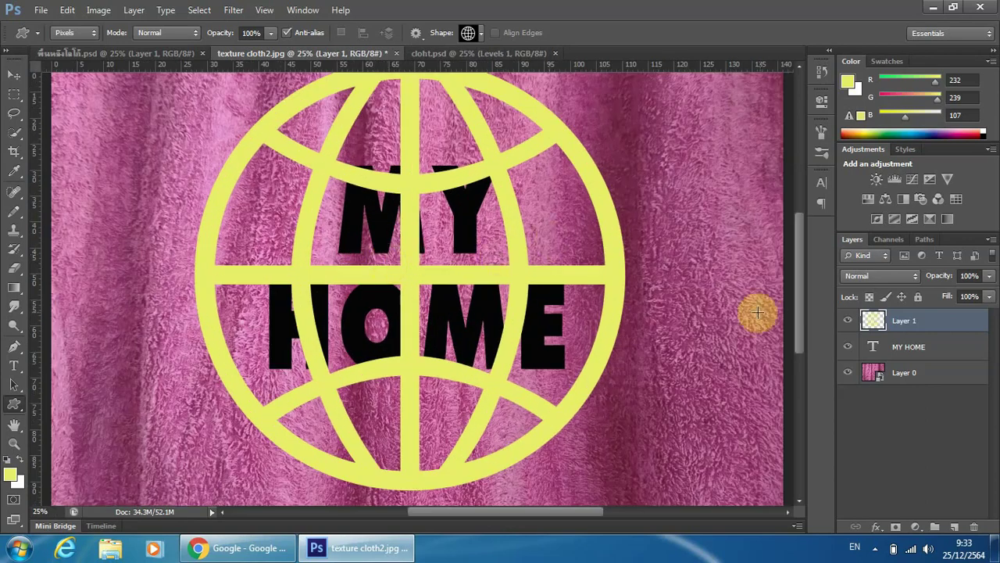
drag(804, 286, 804, 282)
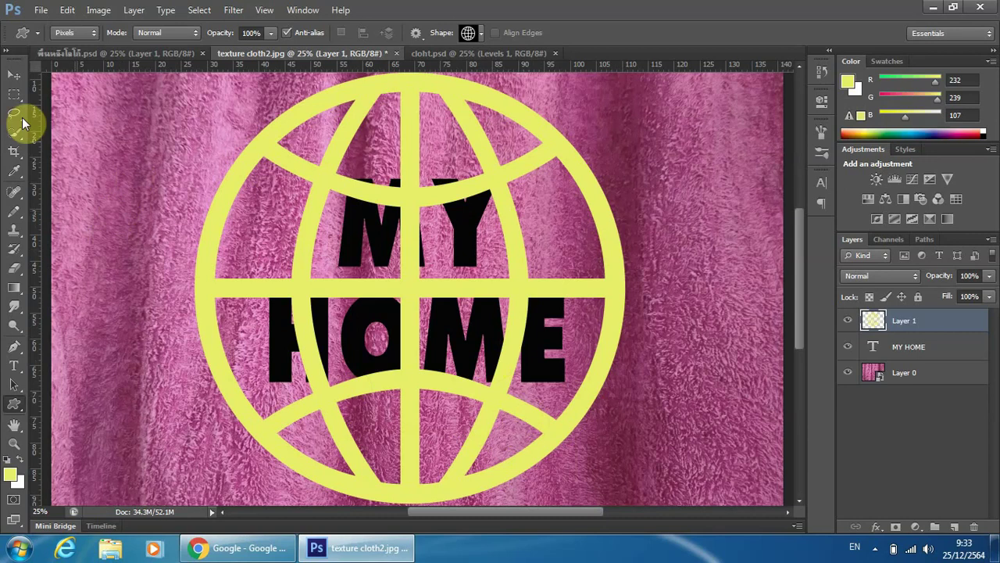
Step: Draw a rectangular selection around MY, then undo it
click(13, 98)
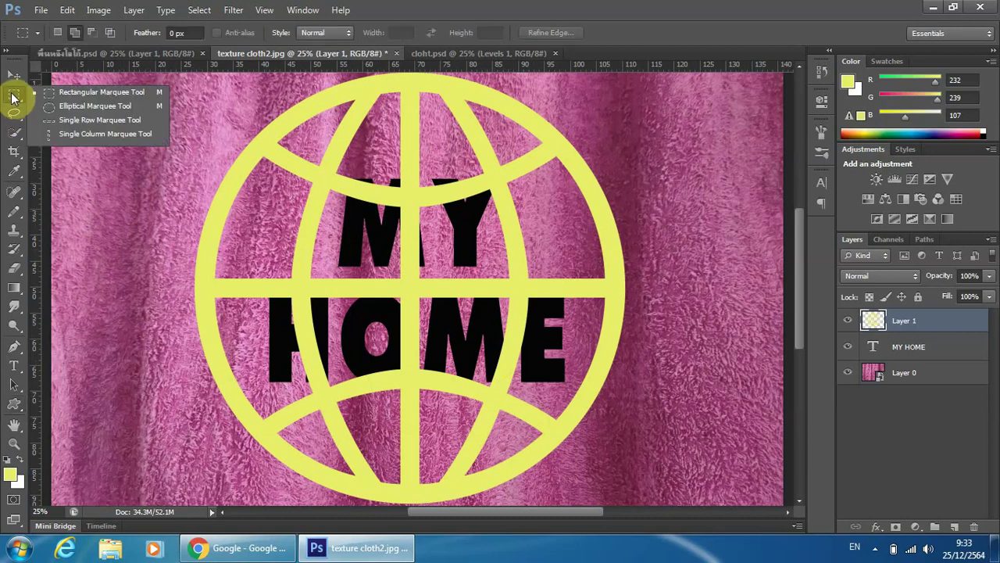
click(71, 92)
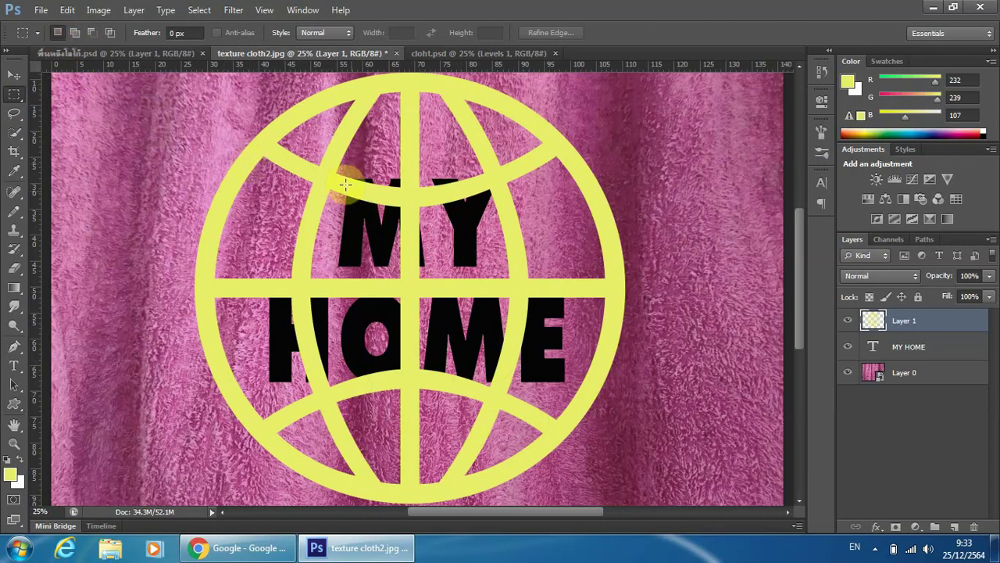
drag(337, 175, 501, 269)
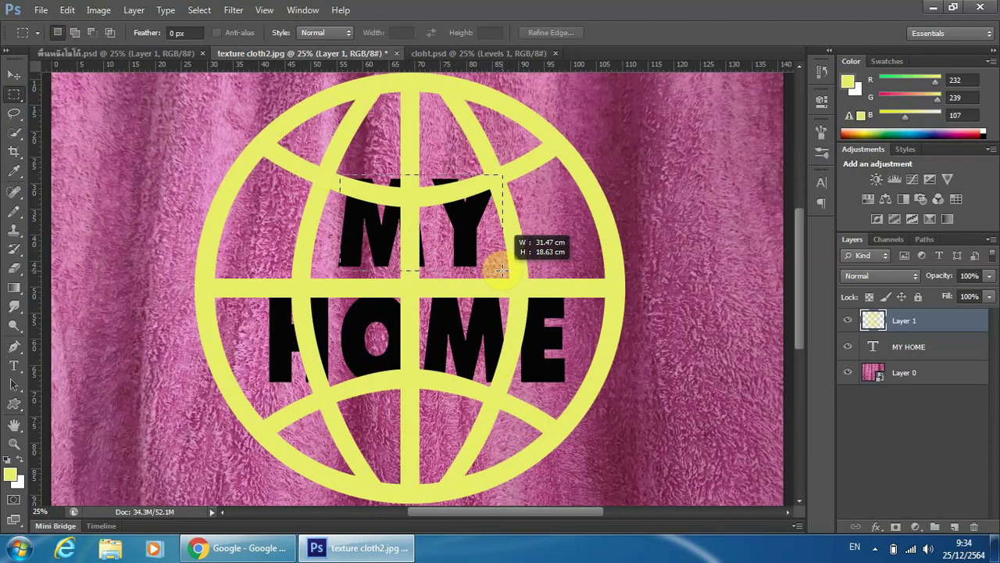
drag(500, 270, 445, 246)
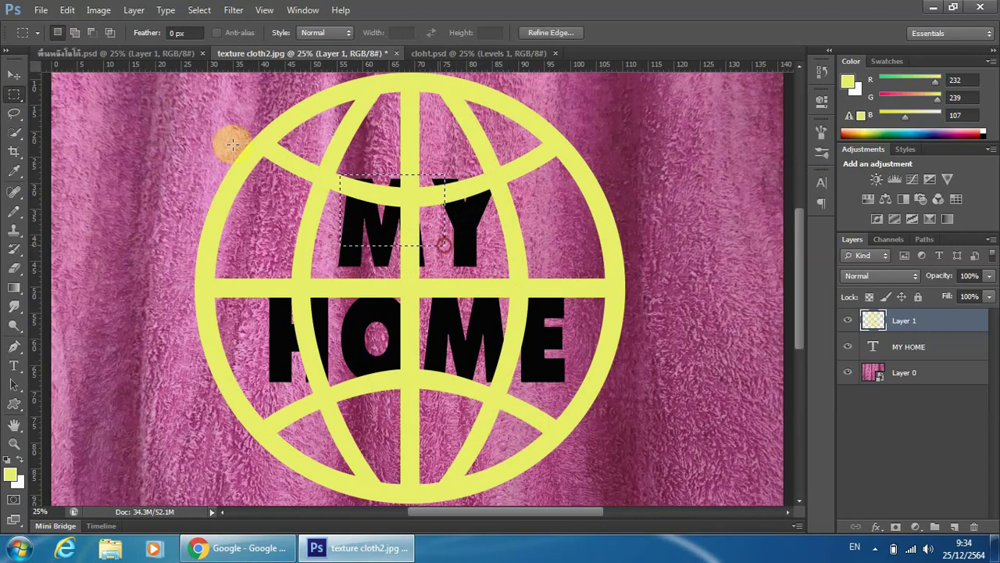
click(67, 11)
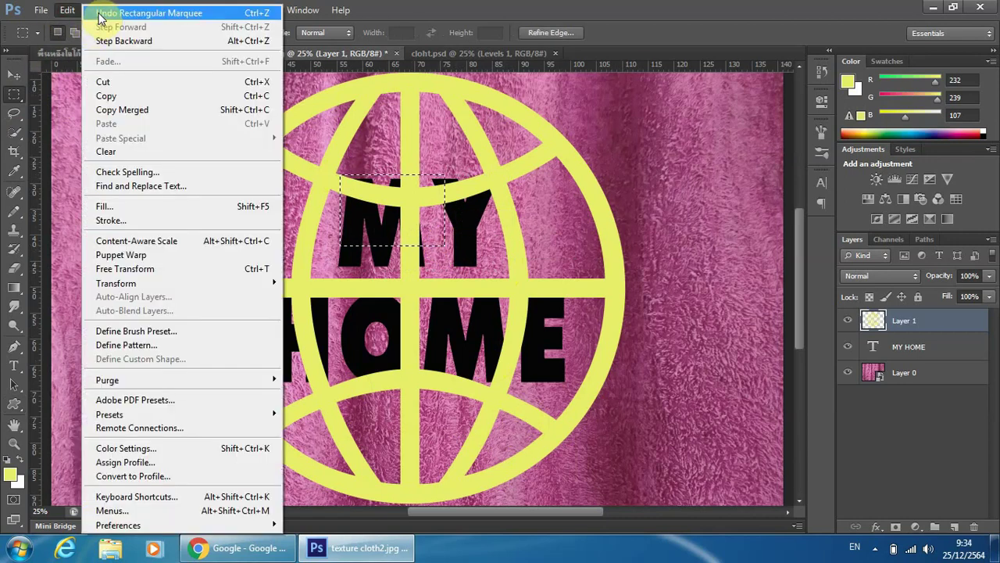
click(101, 22)
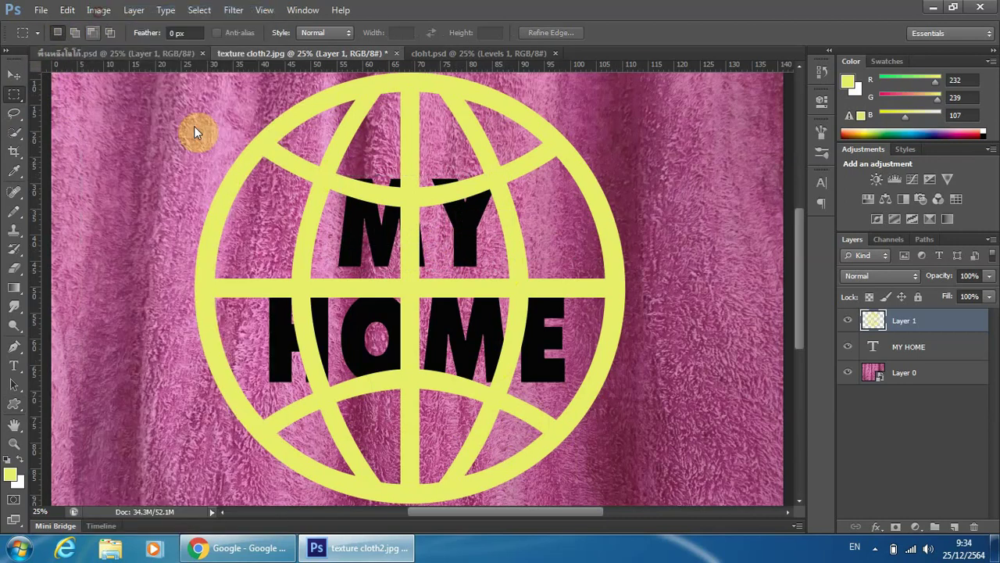
Step: Nudge the globe layer right and back left with the Move tool
click(13, 76)
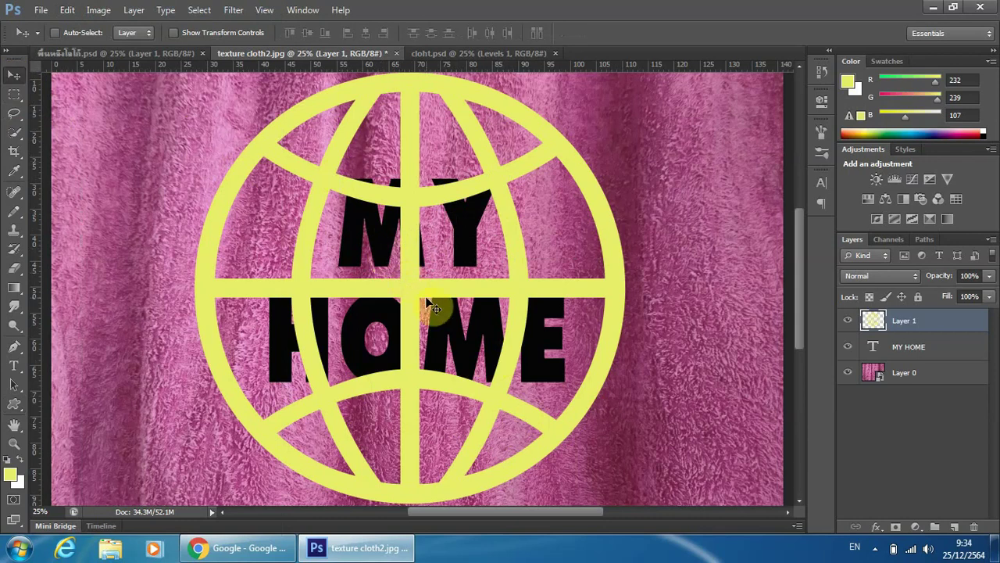
key(Right)
key(Right)
key(Right)
key(Right)
key(Right)
key(Right)
key(Right)
key(Right)
key(Right)
key(Right)
key(Right)
key(Right)
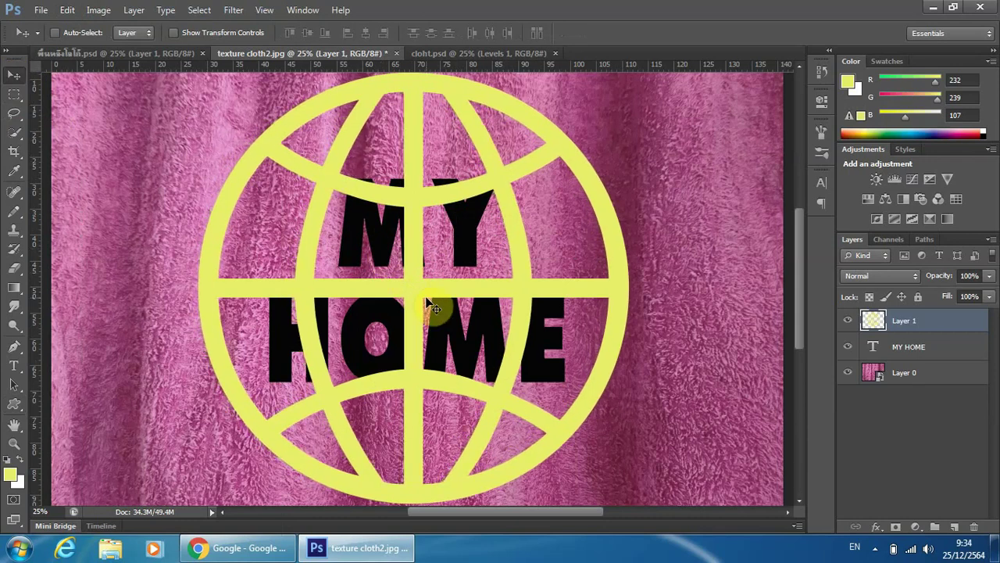
key(Right)
key(Right)
key(Right)
key(Right)
key(Right)
key(Right)
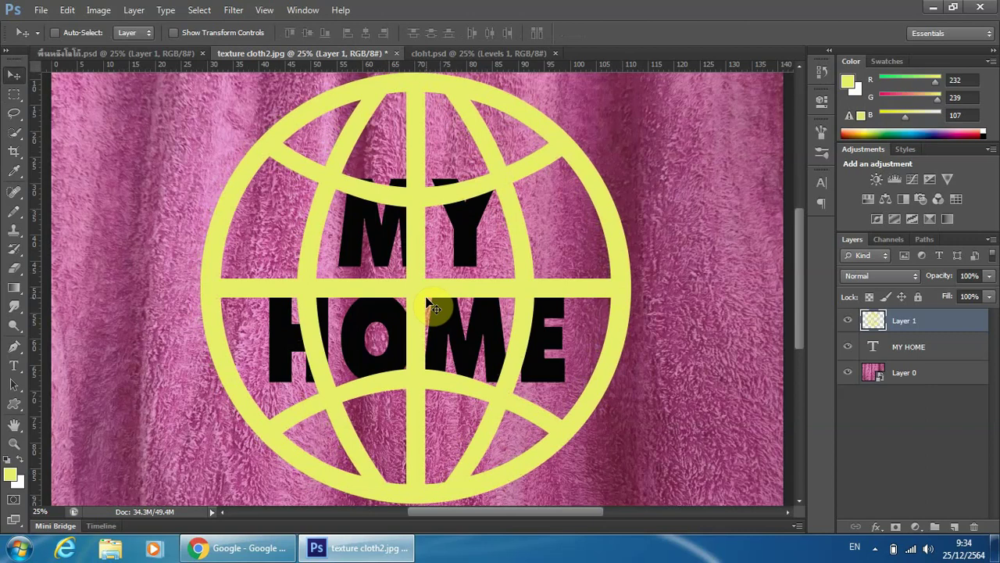
key(Left)
key(Left)
key(Left)
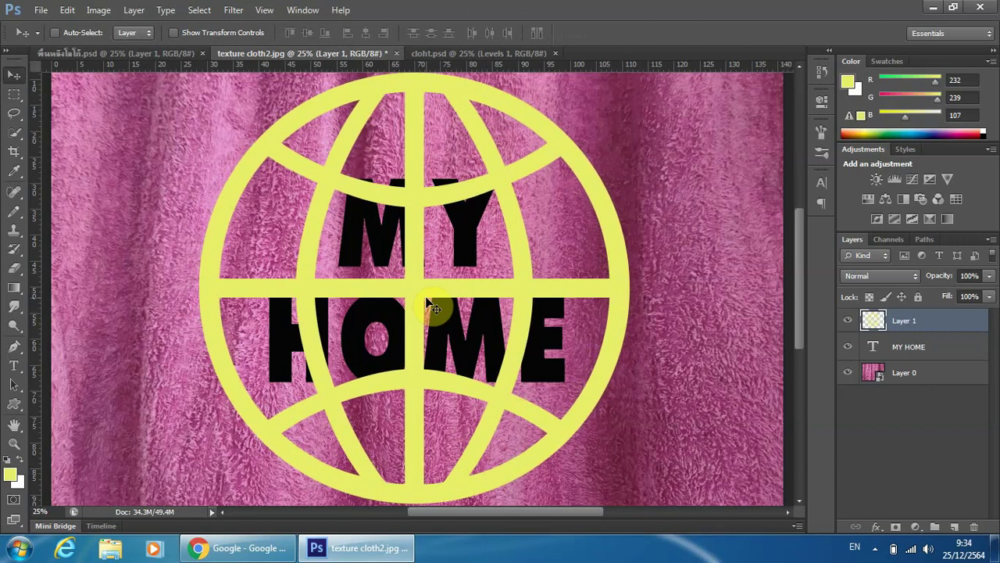
key(Left)
key(Left)
key(Left)
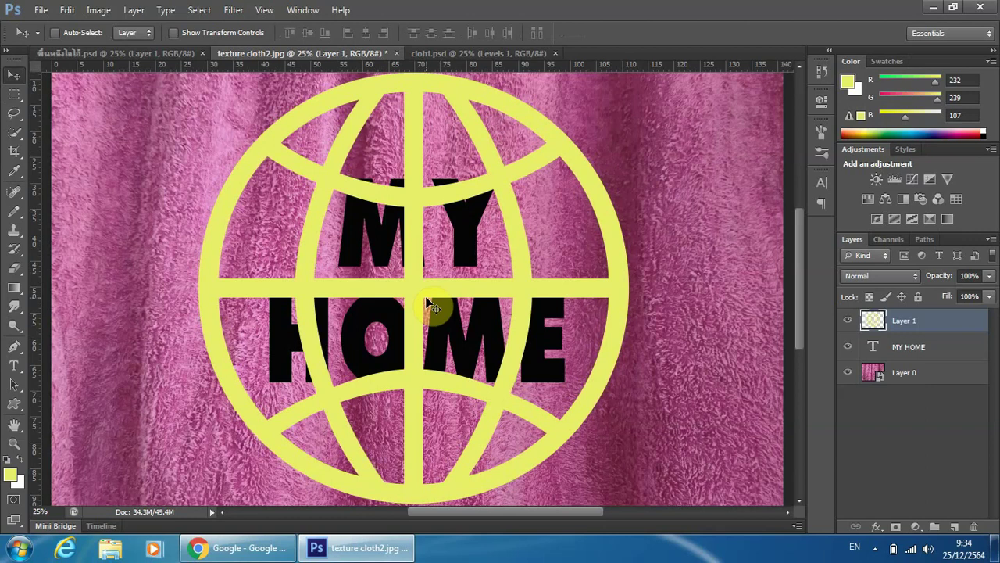
Step: Nudge the MY HOME text two steps left, then reselect the globe layer
click(899, 352)
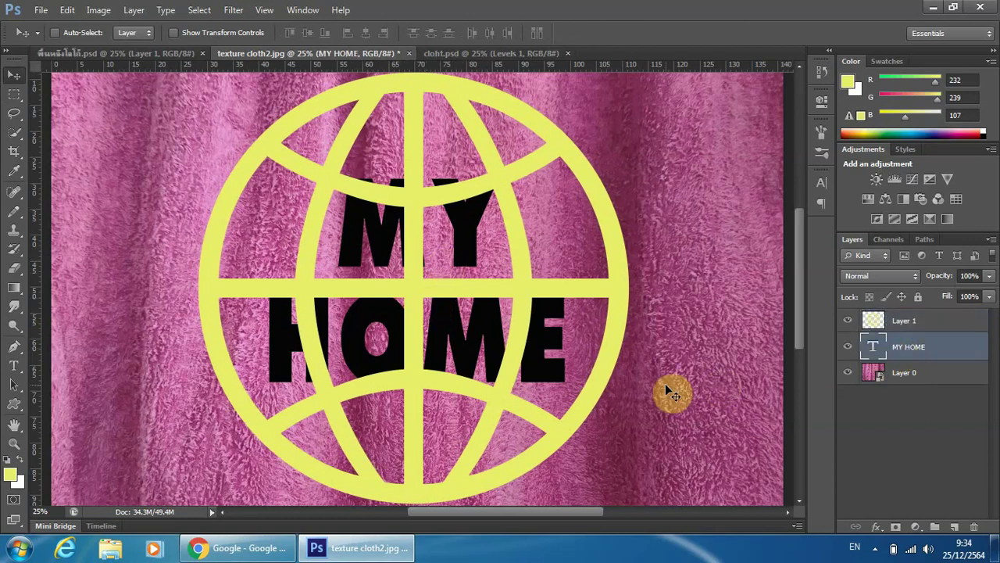
key(Left)
key(Left)
key(Left)
key(Left)
key(Left)
key(Left)
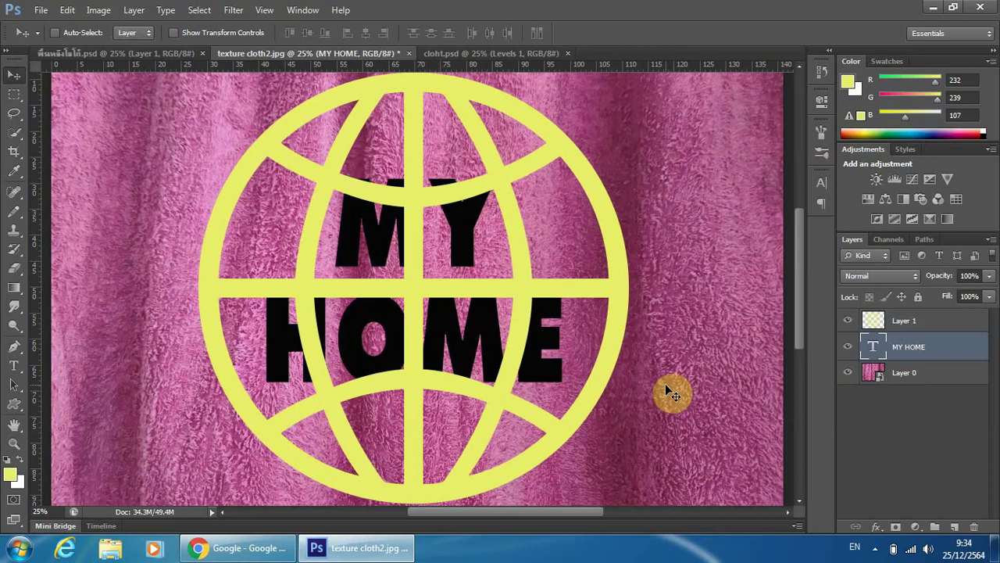
key(Left)
key(Left)
key(Left)
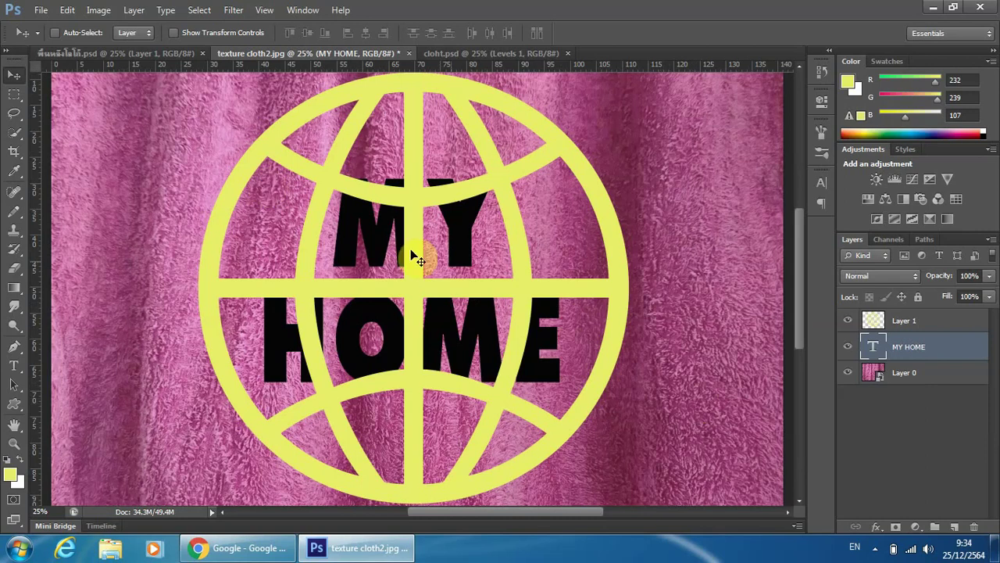
click(899, 322)
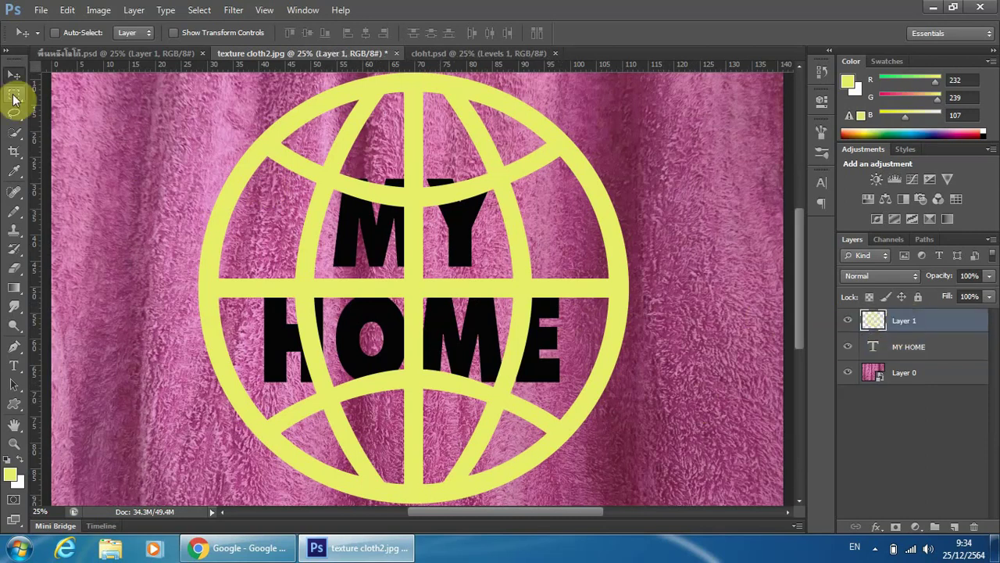
Step: Draw a rectangular selection over MY, then deselect to start over
click(13, 97)
click(80, 95)
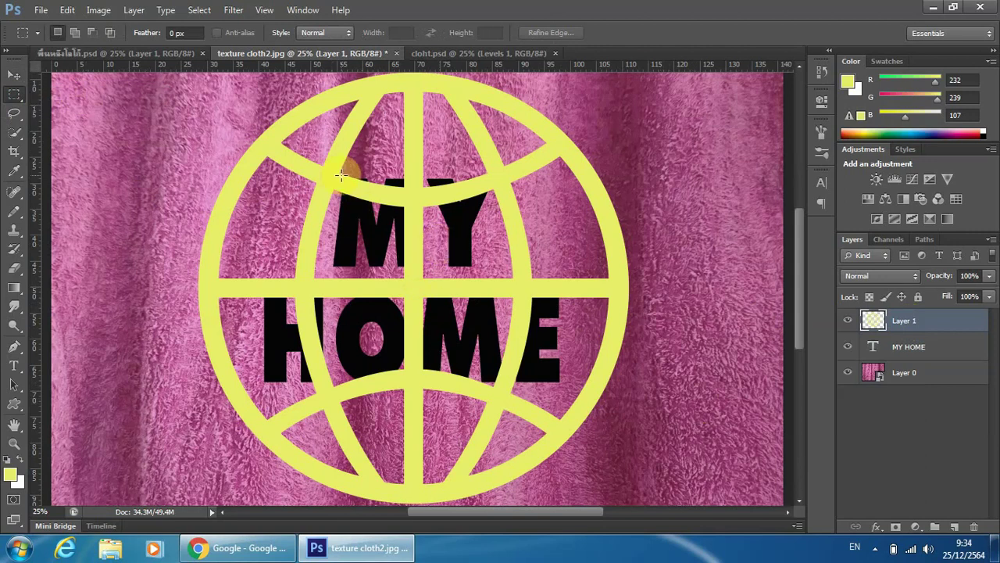
drag(336, 176, 494, 268)
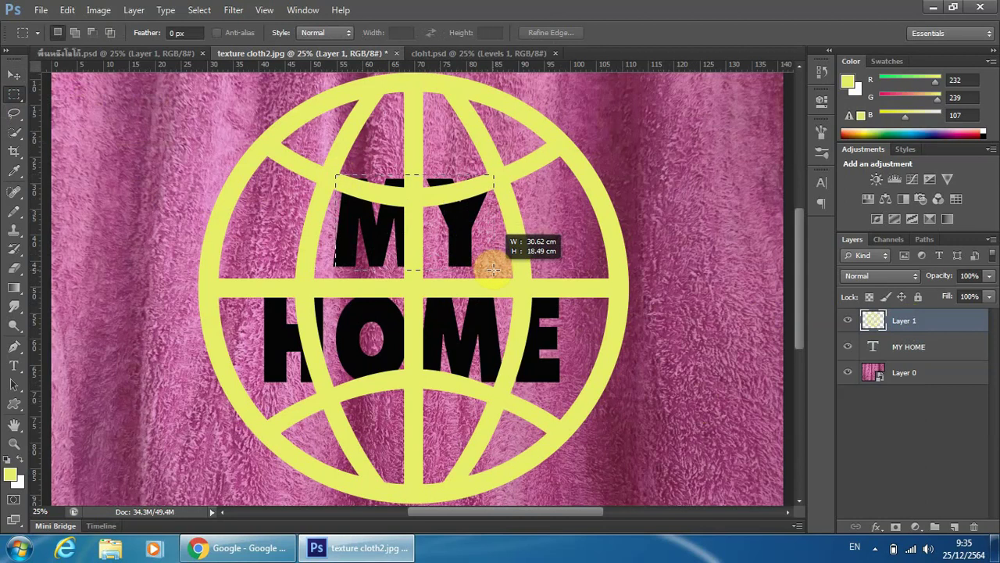
drag(493, 268, 493, 269)
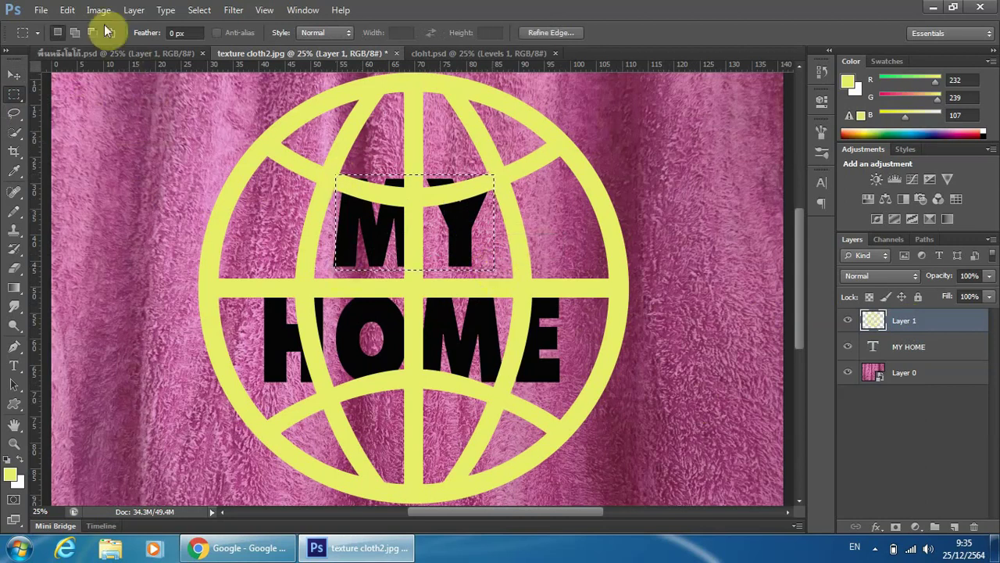
click(66, 10)
click(67, 75)
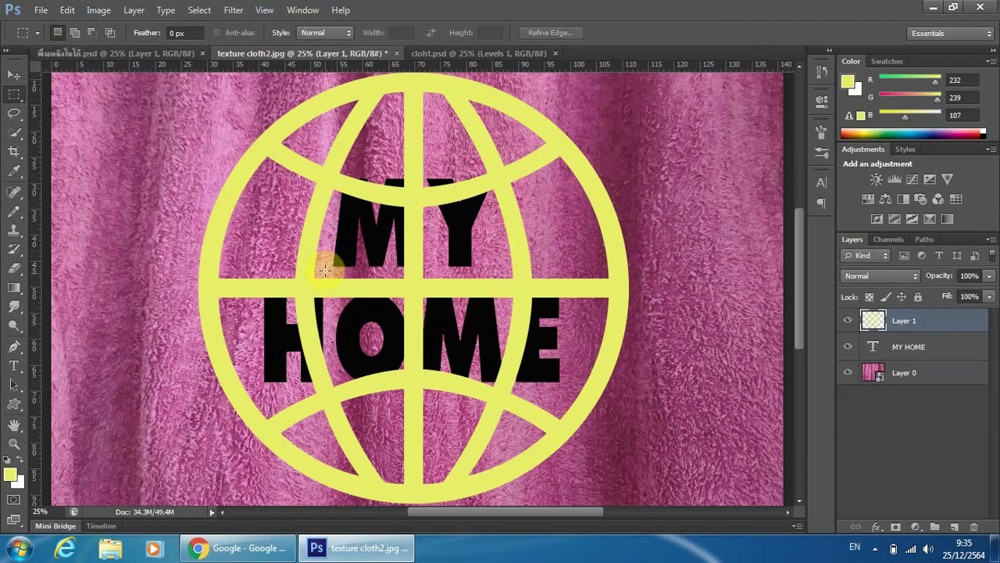
Step: Select a box around MY and add a second box around HOME
mouse_move(324, 271)
mouse_down()
mouse_move(486, 188)
mouse_move(496, 167)
mouse_up()
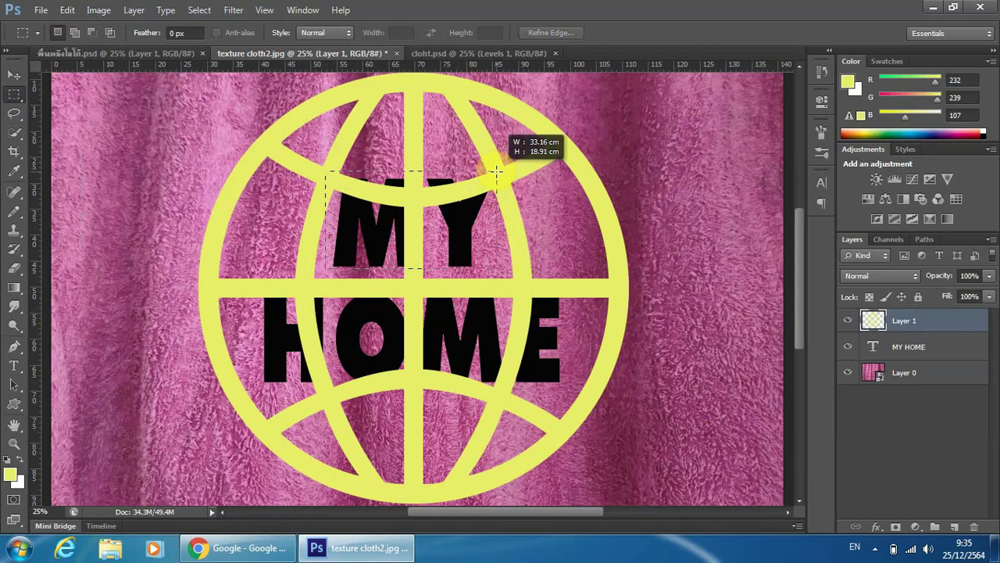
drag(495, 167, 494, 174)
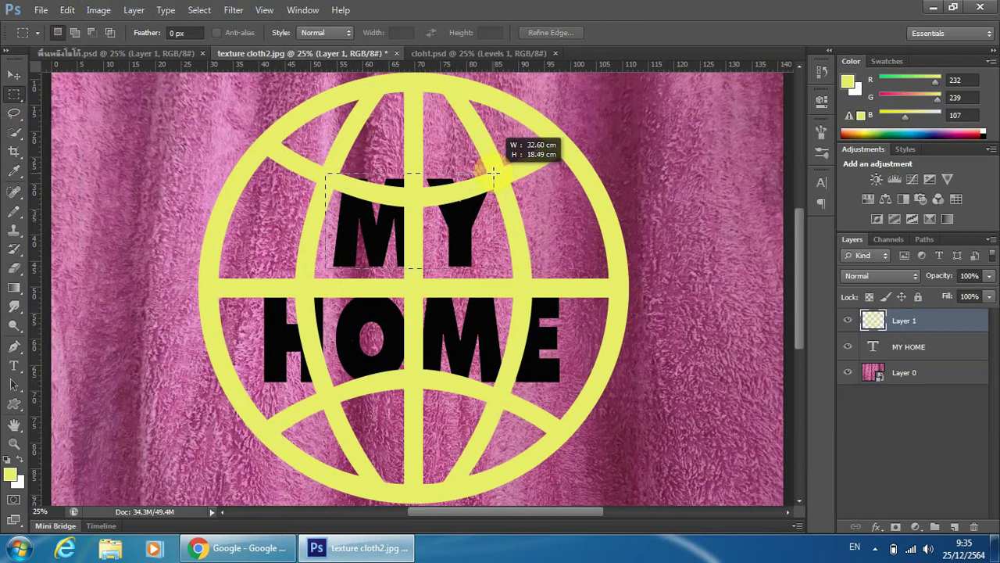
drag(493, 173, 497, 173)
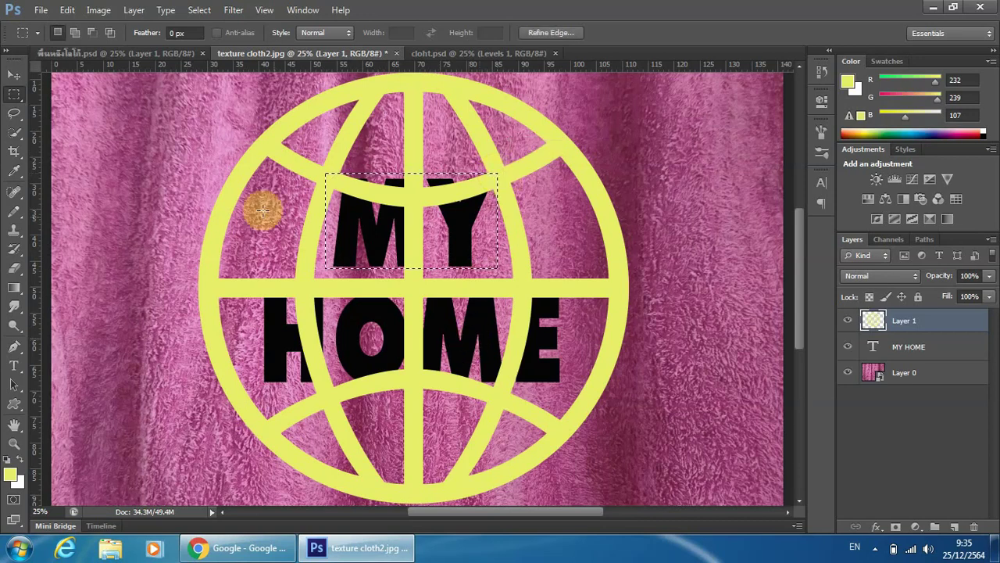
click(75, 33)
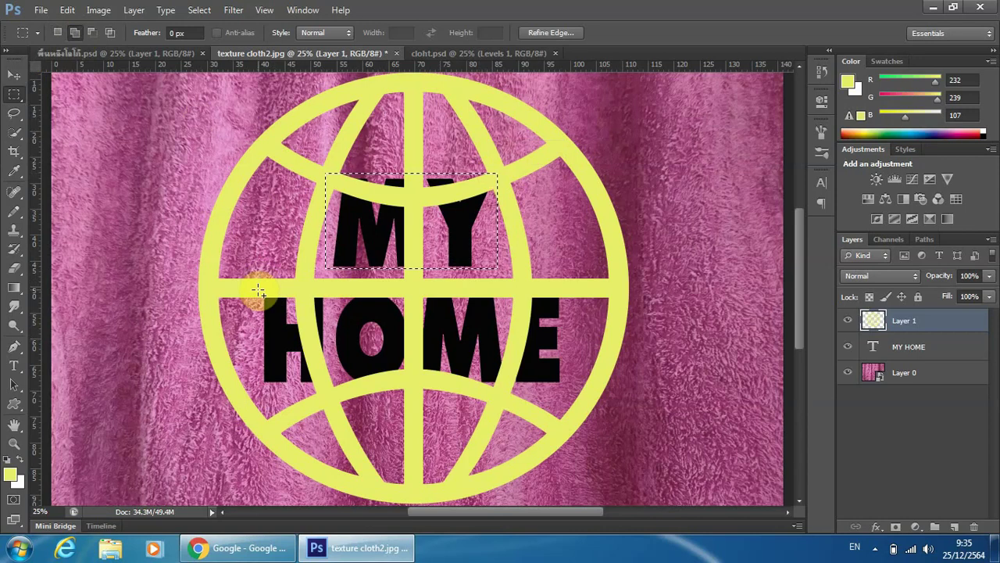
drag(258, 290, 572, 390)
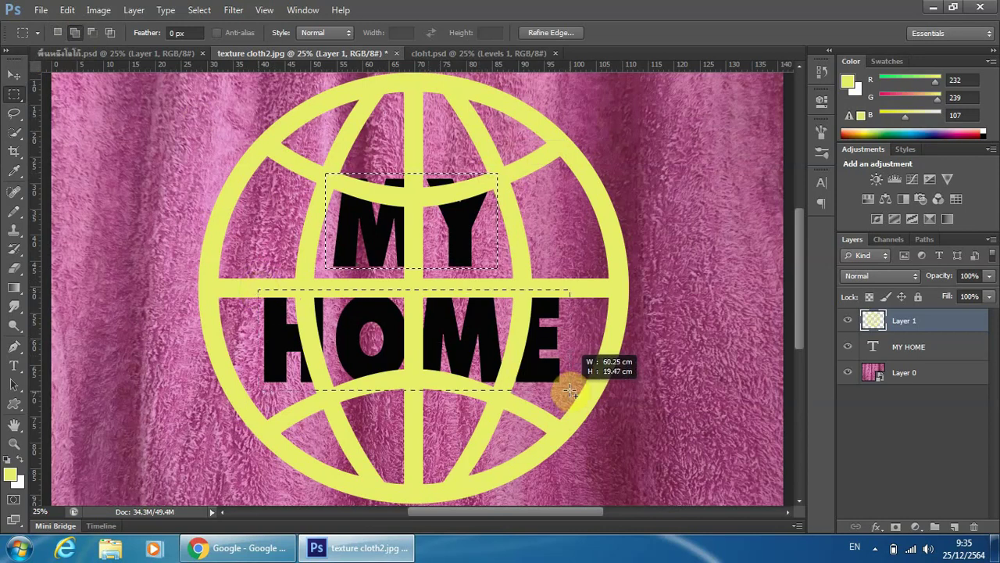
drag(572, 391, 572, 394)
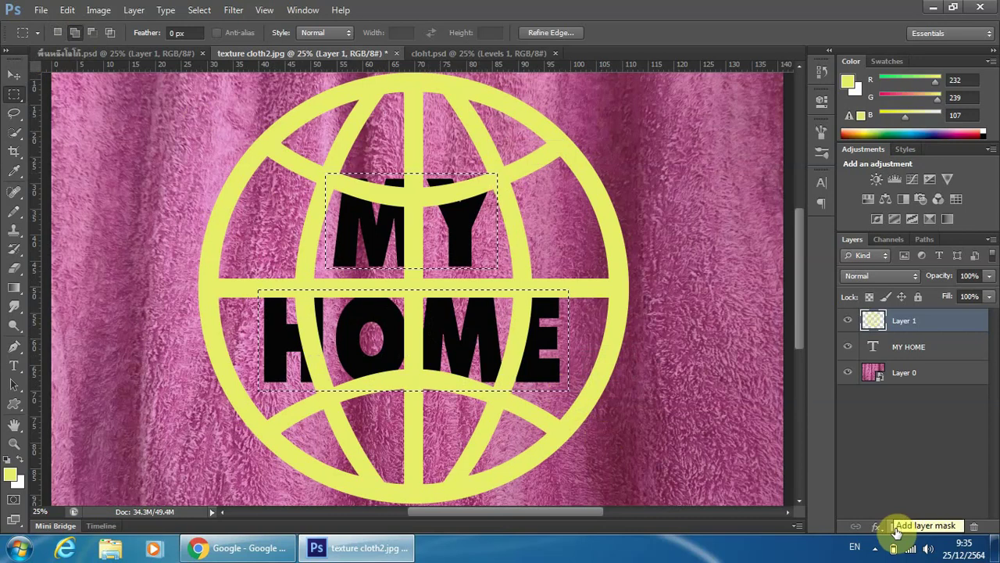
Step: Mask Layer 1 so the globe hides behind the lettering, then also select the MY HOME layer
click(896, 529)
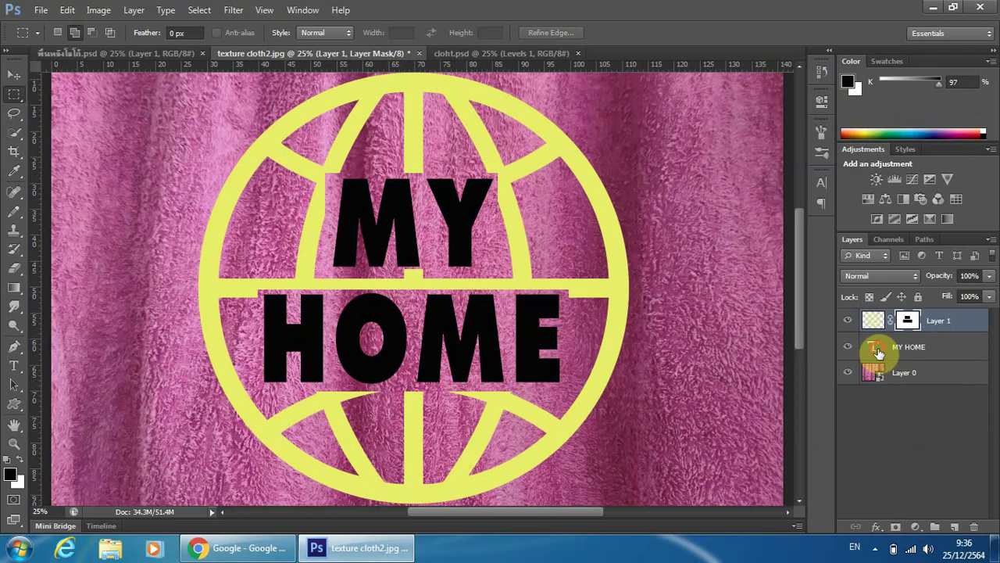
shift+click(878, 352)
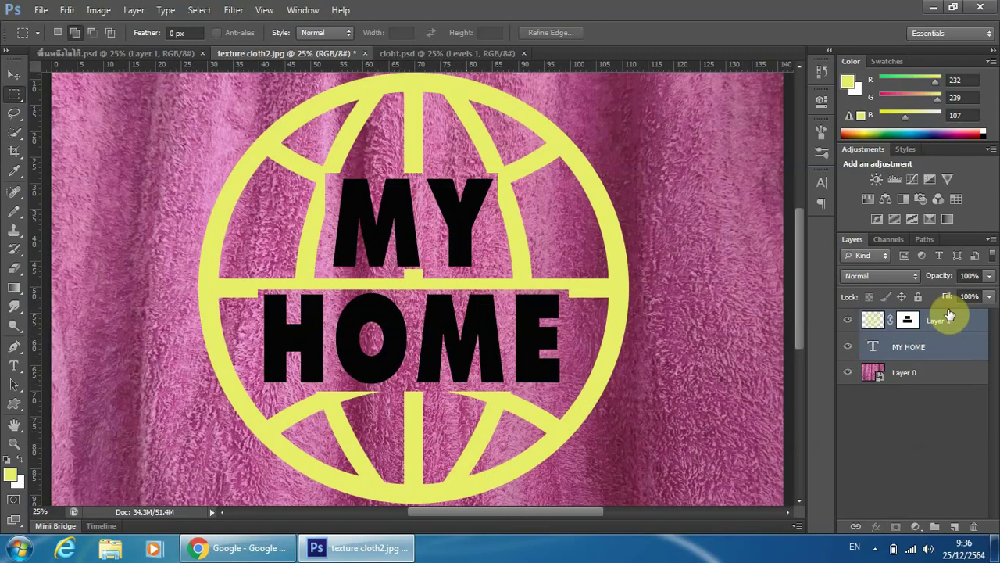
Step: Convert the globe and MY HOME layers into one smart object with Fill at 0%
click(990, 241)
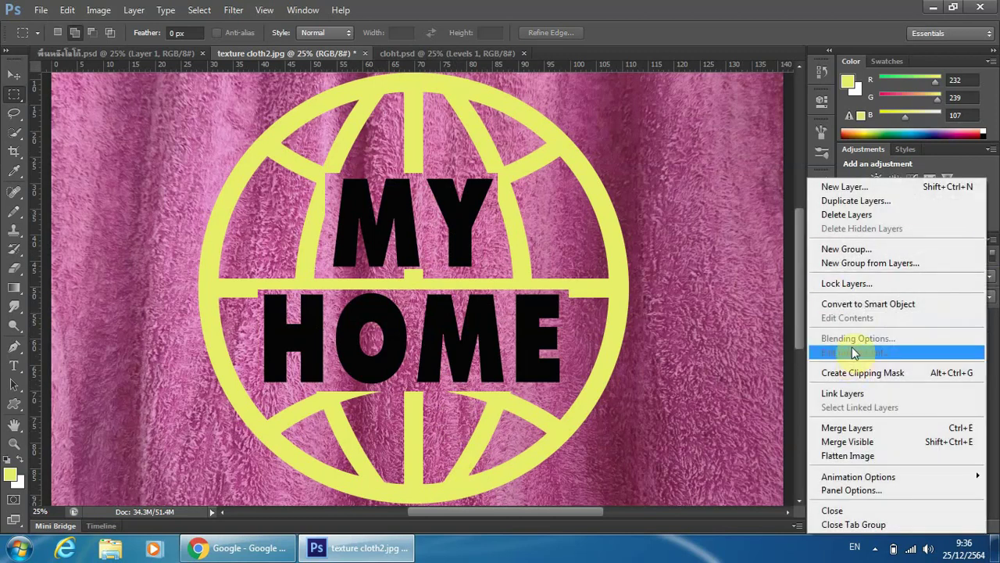
click(848, 304)
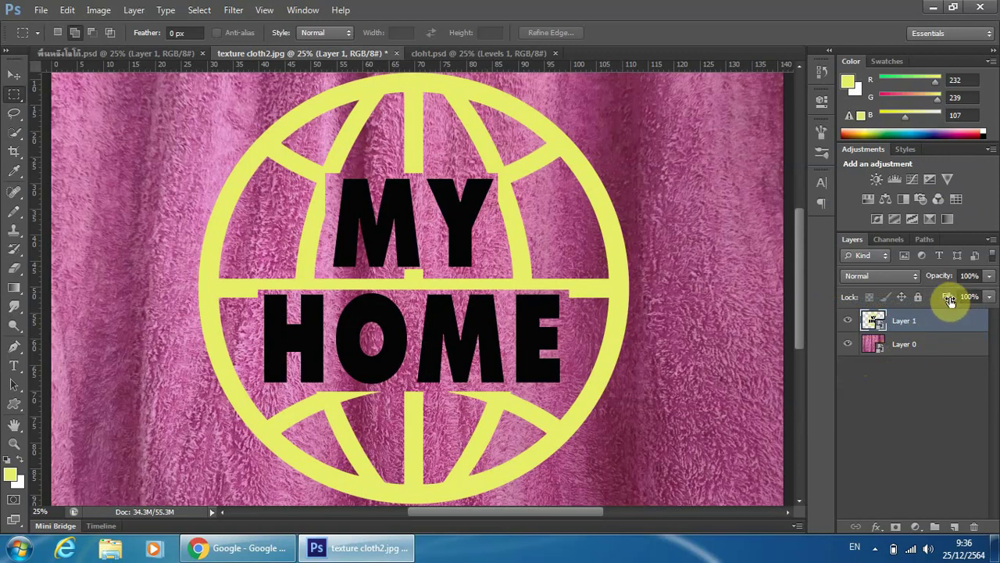
drag(950, 301, 755, 297)
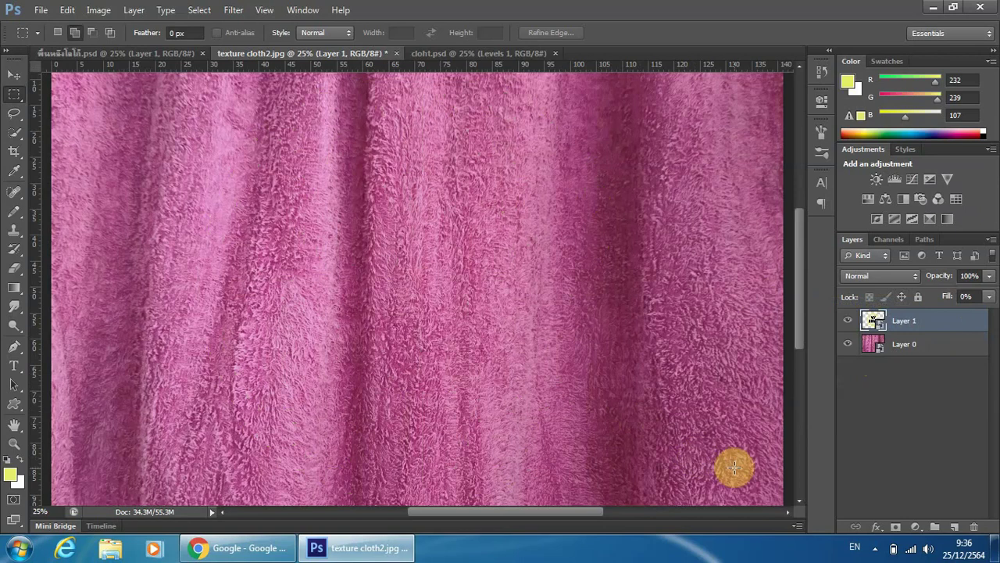
Step: Add a Color Overlay in Linear Burn mode to Layer 1's layer style
double_click(955, 323)
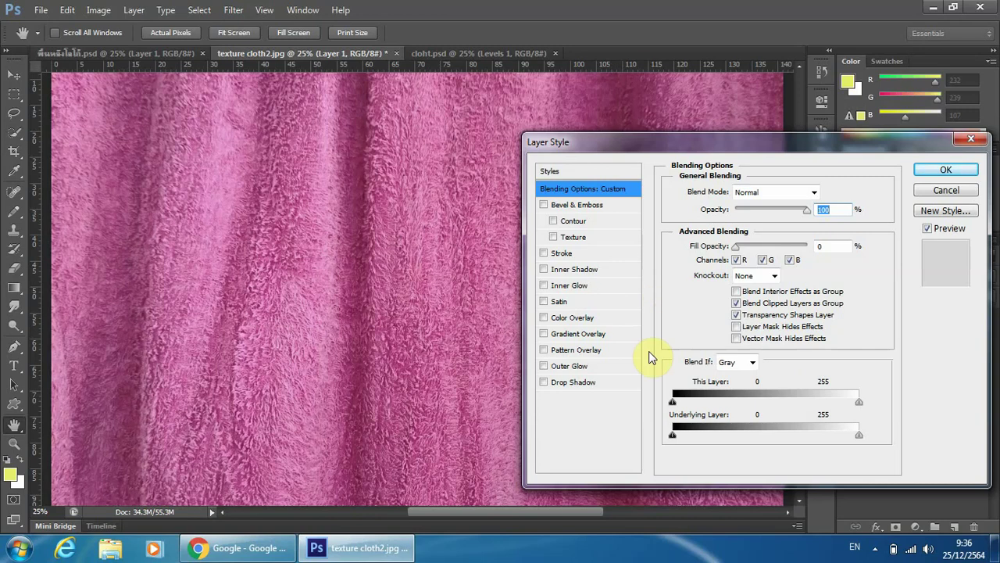
click(585, 320)
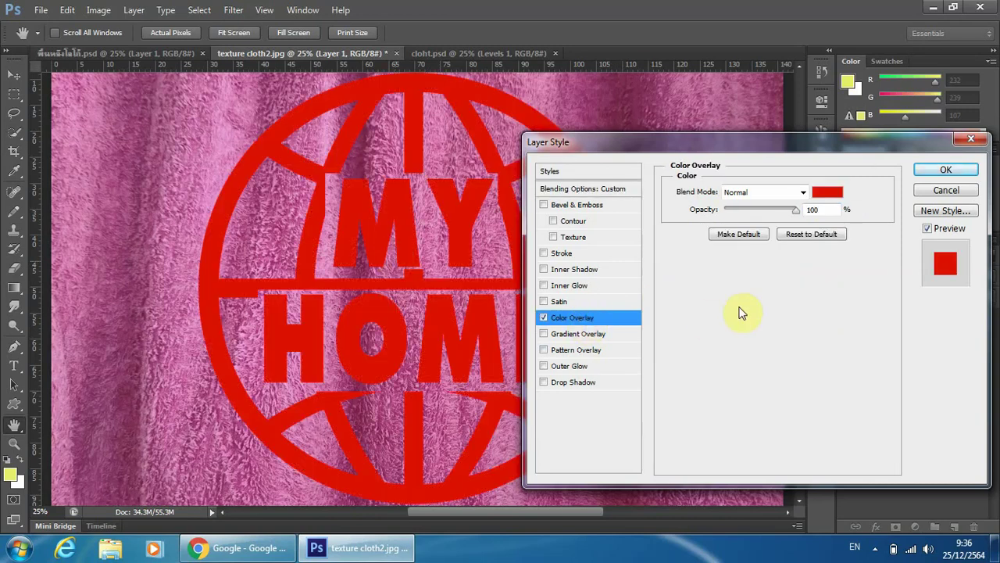
click(803, 191)
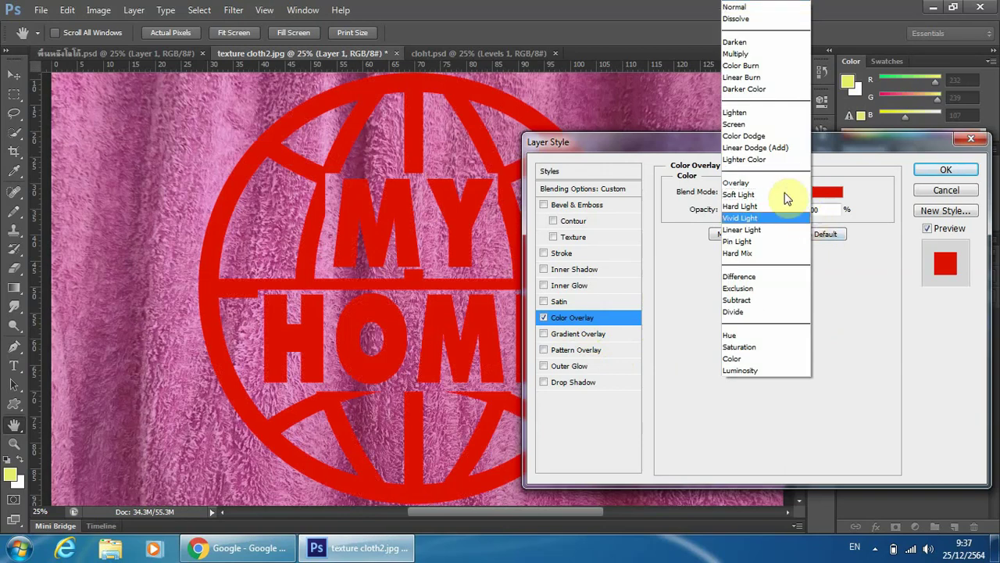
click(755, 78)
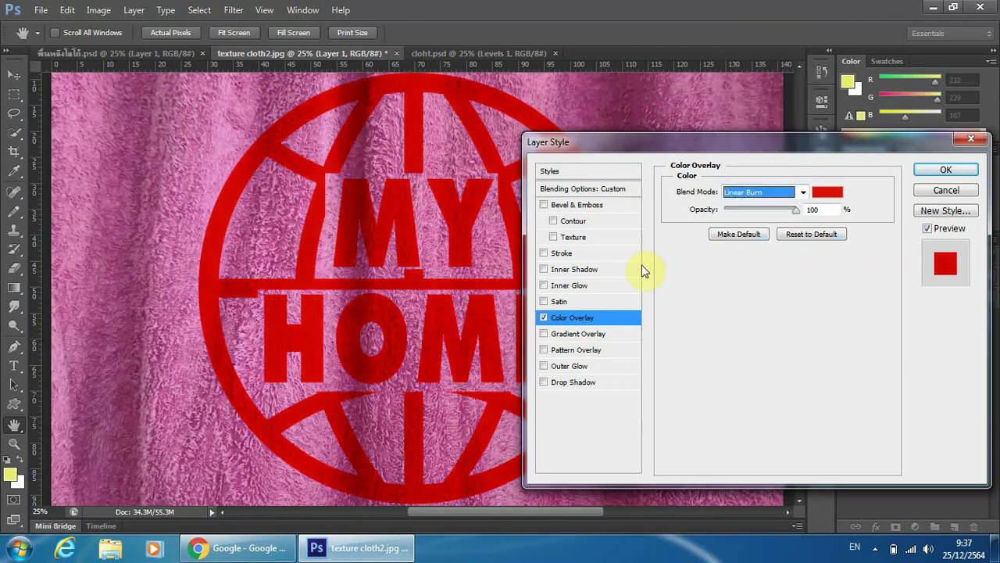
Step: Set the overlay colour to yellow-green #a7d849
click(829, 194)
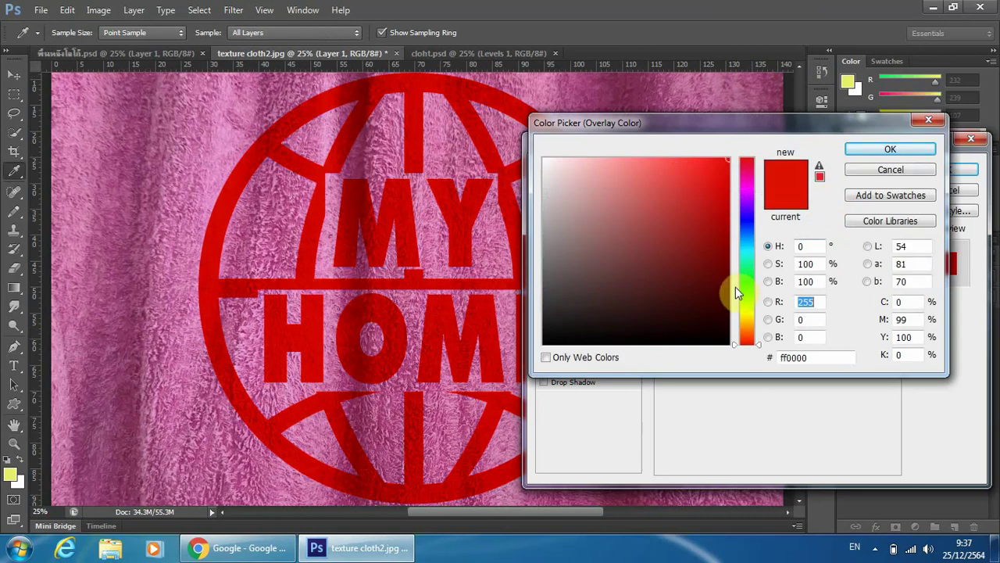
click(752, 303)
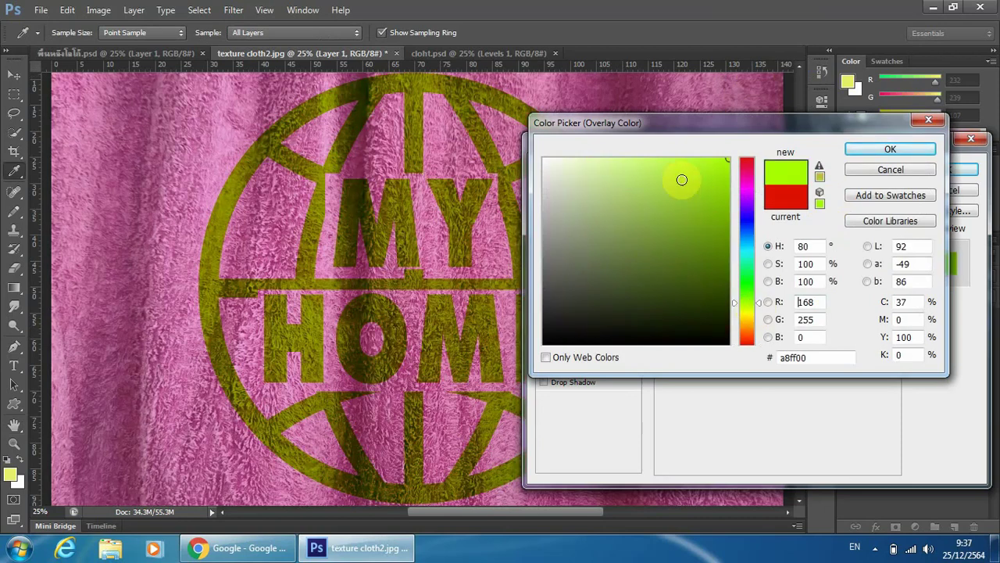
click(681, 180)
click(679, 202)
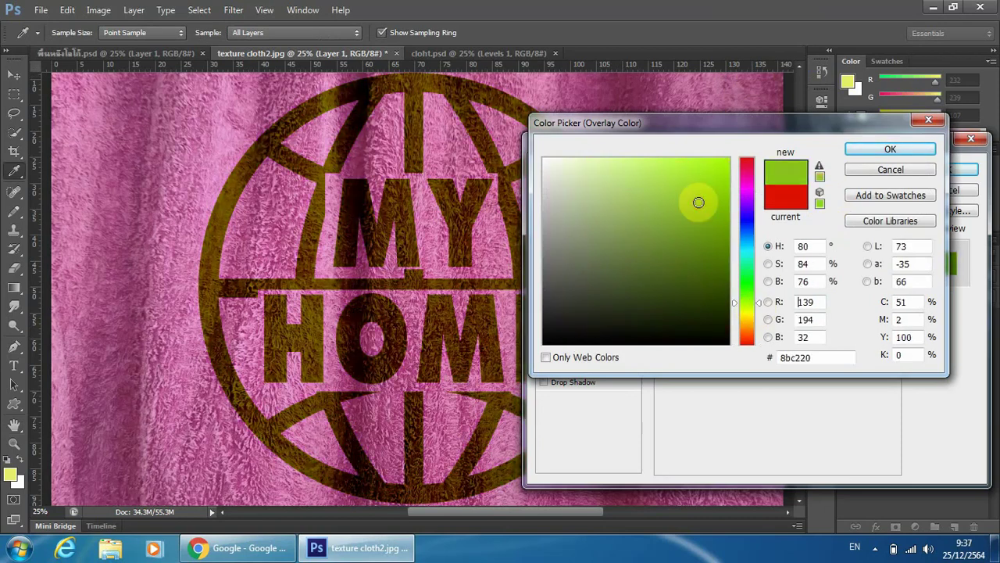
click(680, 218)
drag(680, 218, 679, 178)
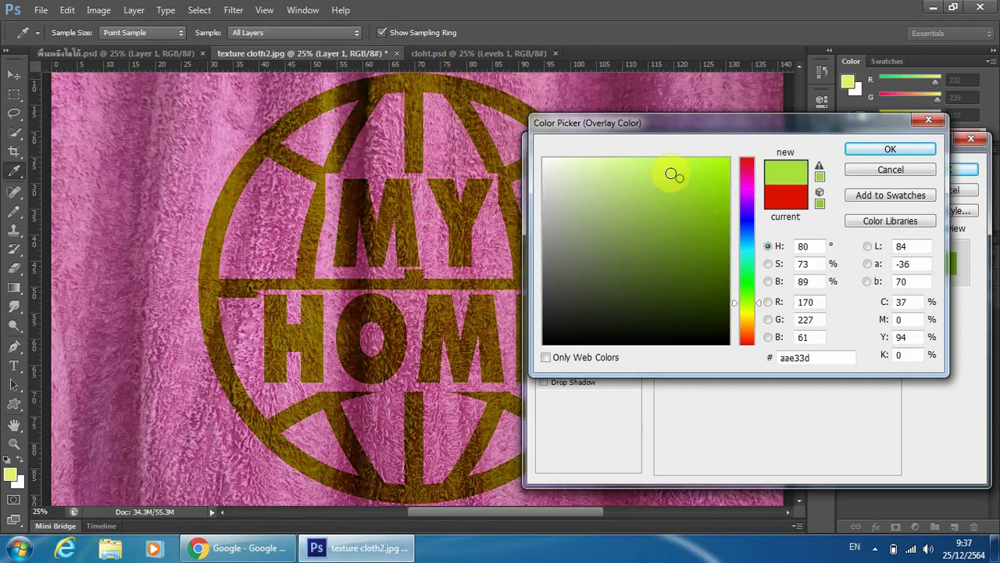
click(669, 172)
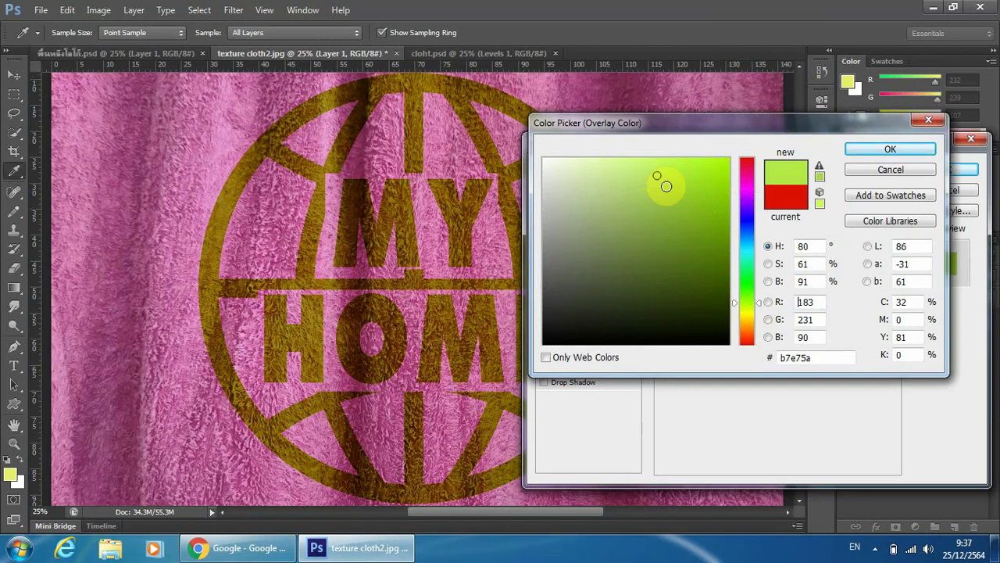
drag(657, 175, 666, 186)
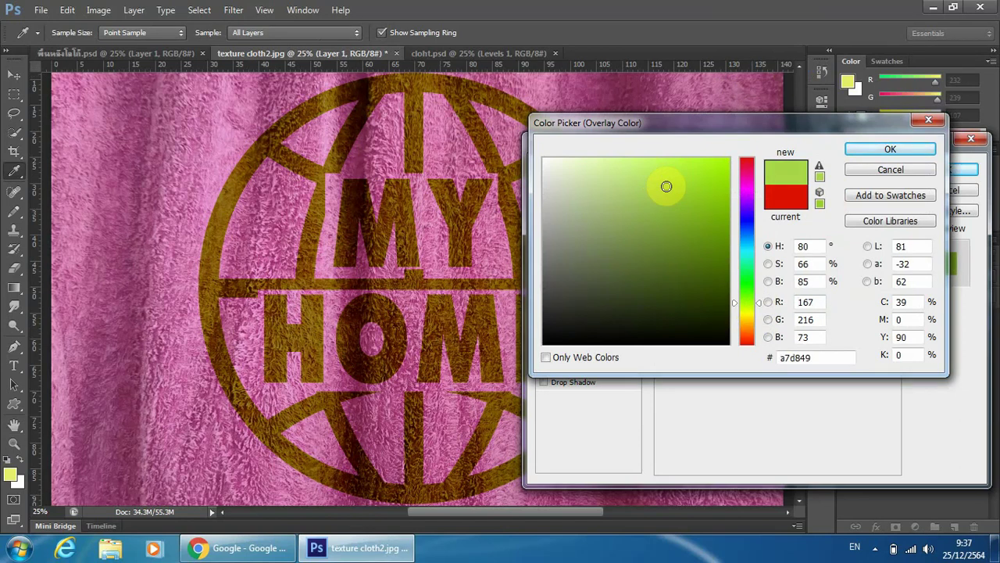
click(866, 153)
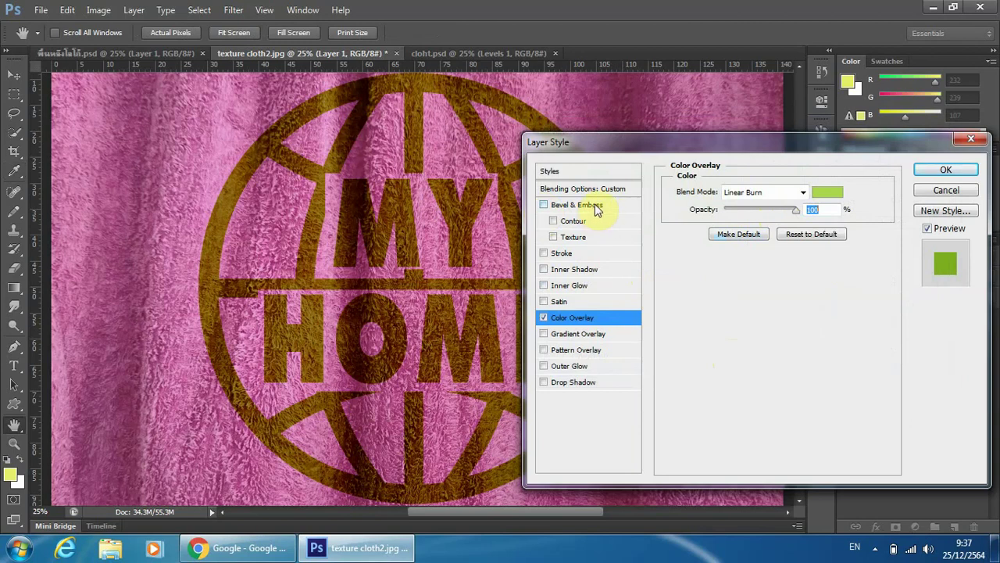
Step: Add a Pillow Emboss Bevel & Emboss with size 20
click(596, 208)
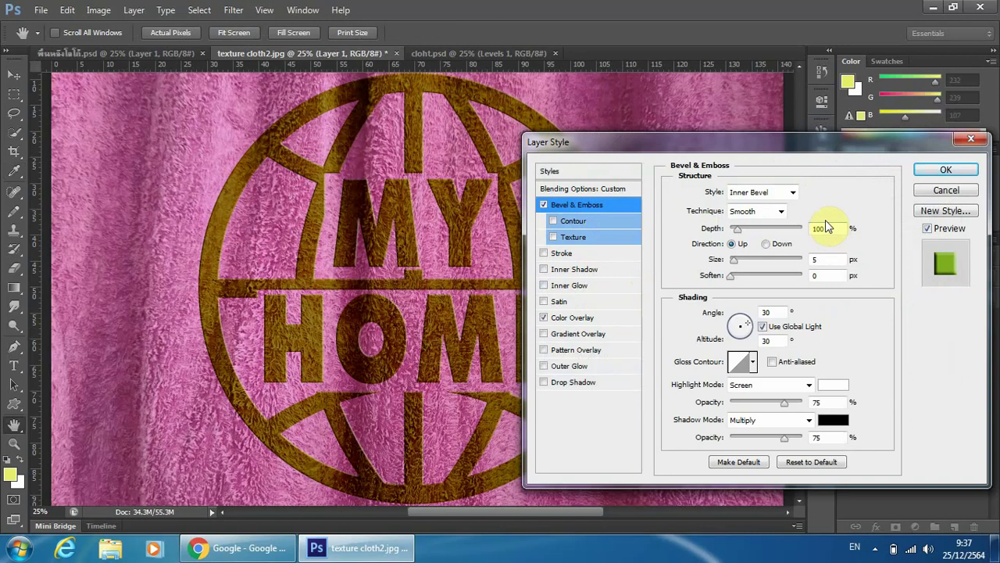
click(792, 194)
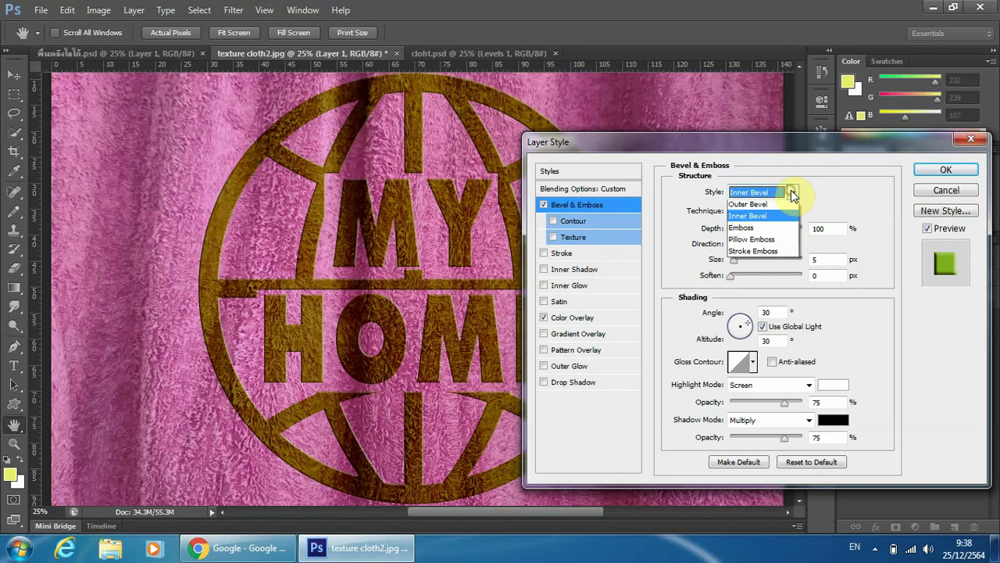
click(758, 243)
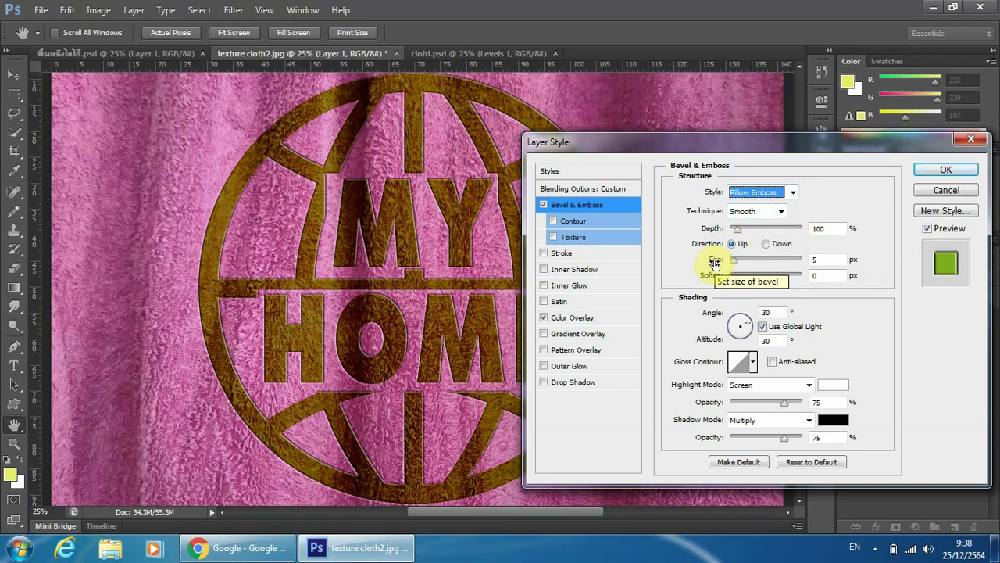
drag(715, 265, 733, 268)
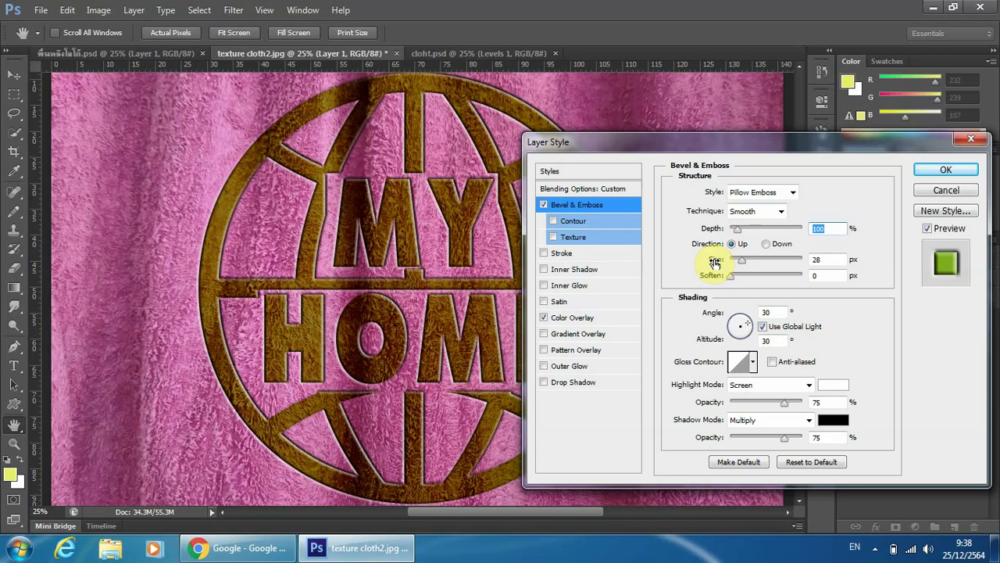
drag(714, 263, 721, 263)
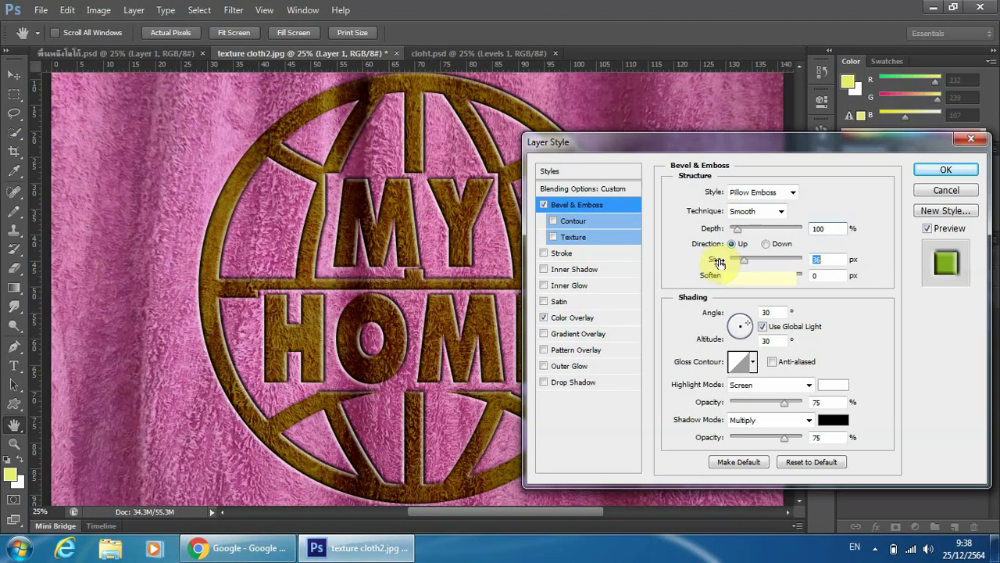
drag(721, 262, 708, 261)
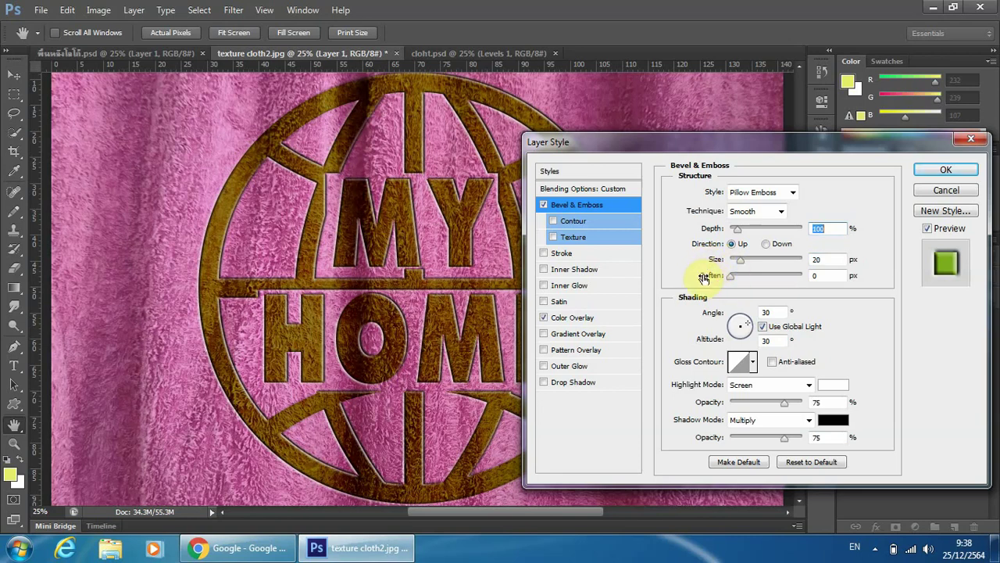
Step: Set the bevel Soften to 5 and the lighting angle to 40°
drag(706, 278, 711, 279)
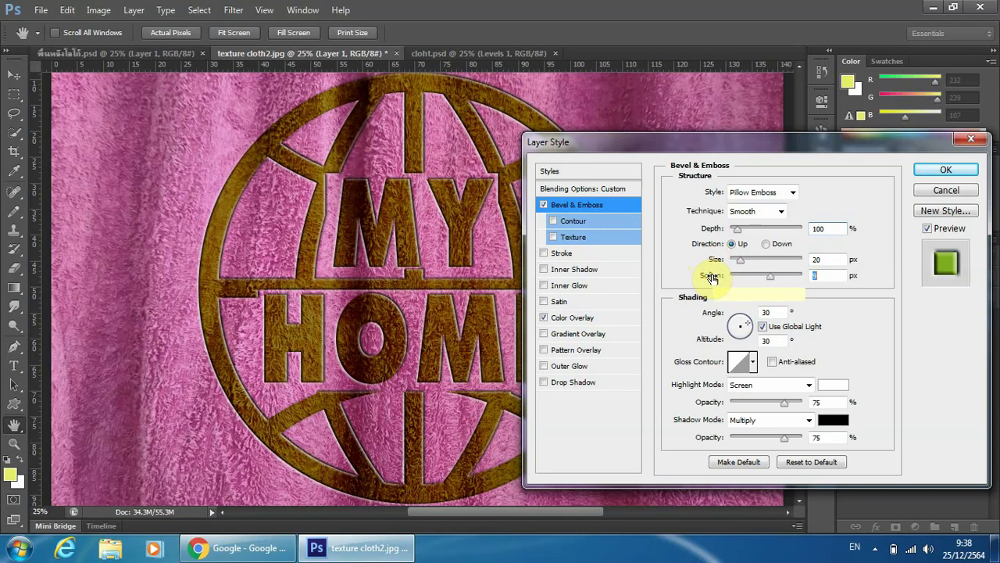
drag(711, 279, 710, 279)
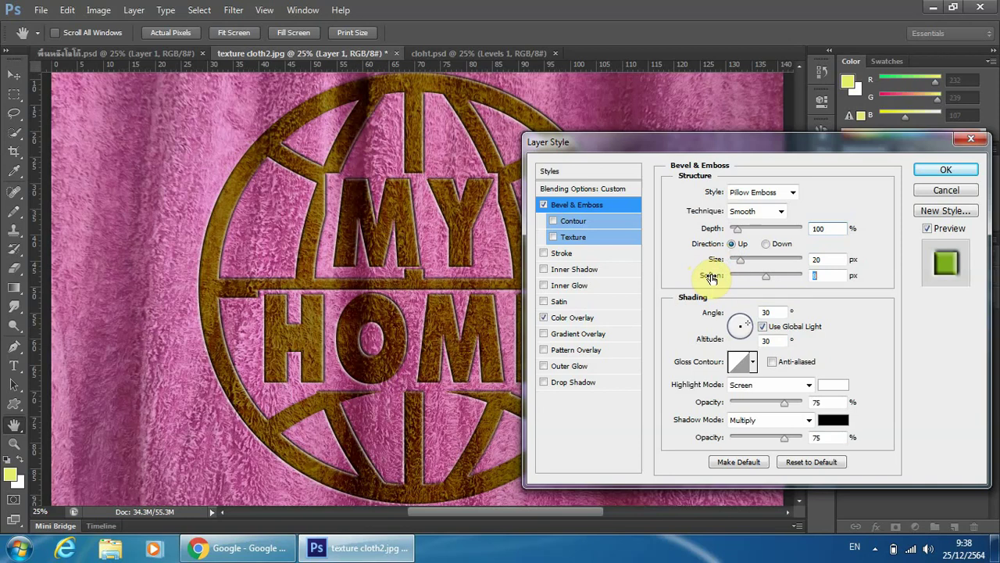
key(Tab)
drag(711, 278, 709, 278)
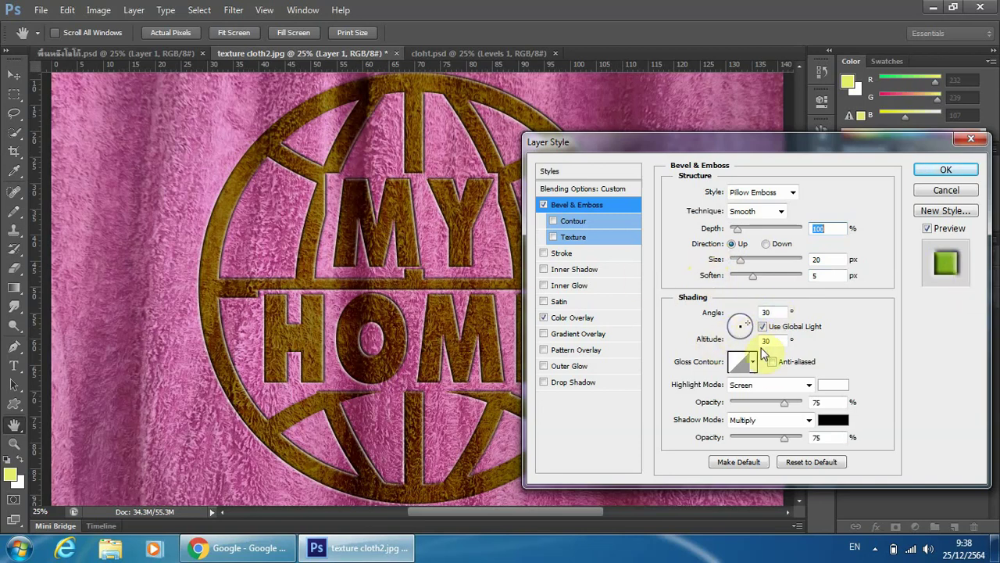
click(766, 312)
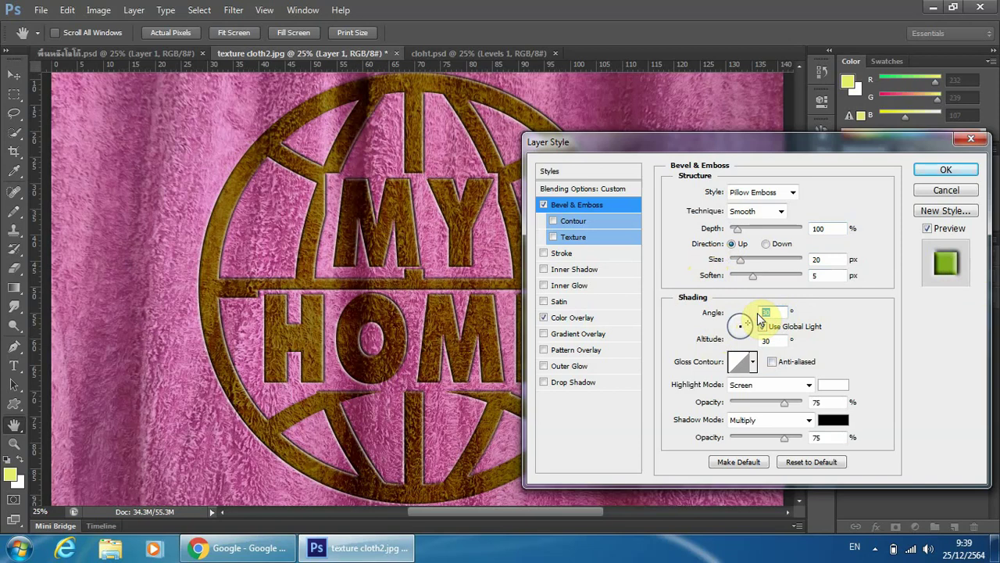
text(40)
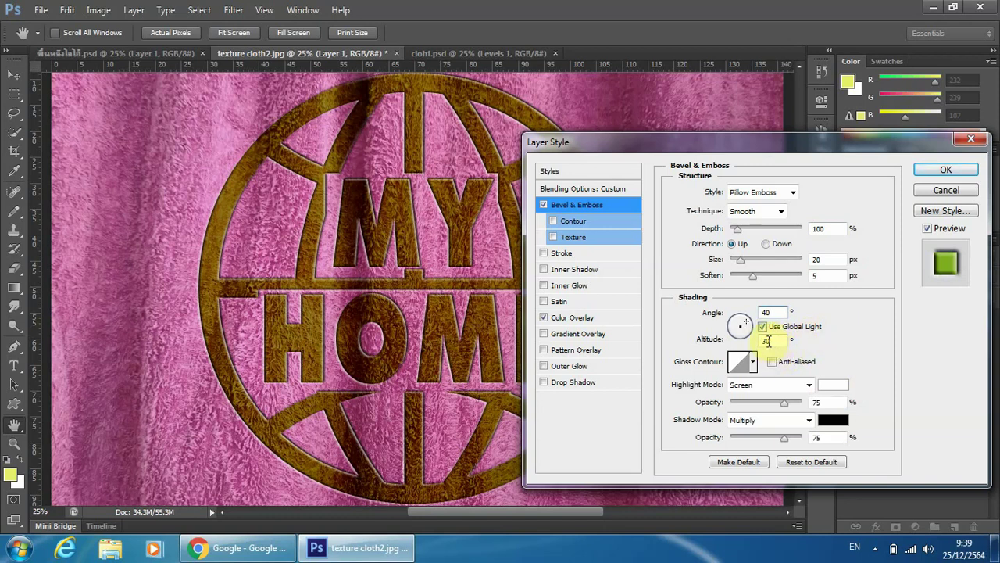
Step: Set the emboss highlights to Linear Dodge (Add) at 20% opacity
click(809, 386)
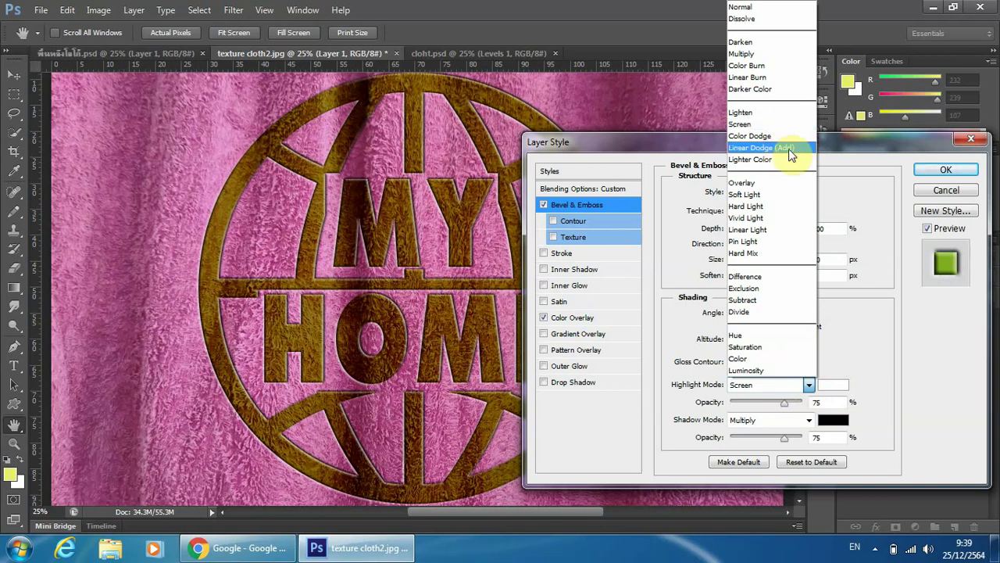
click(774, 147)
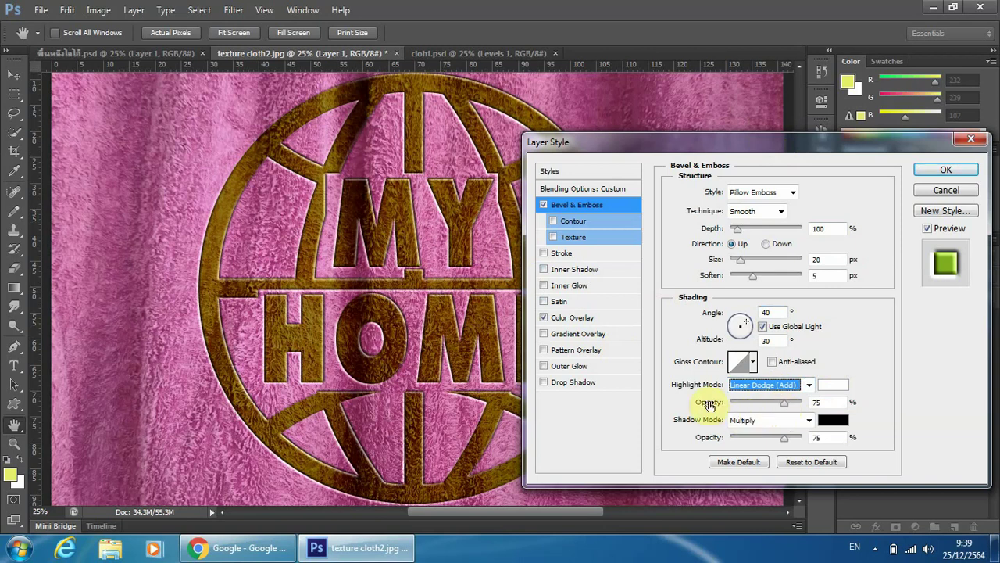
drag(714, 404, 688, 403)
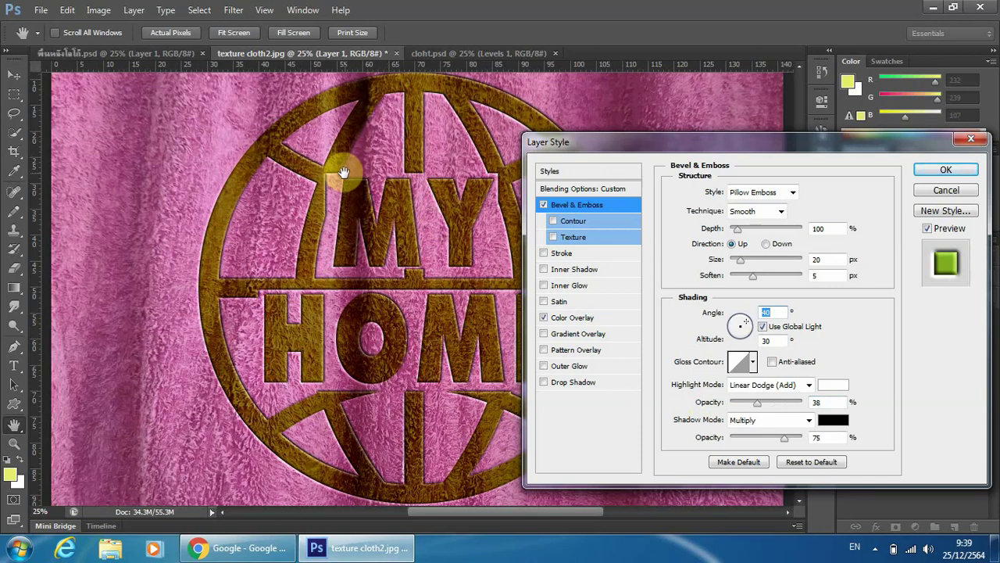
click(326, 186)
drag(712, 403, 700, 403)
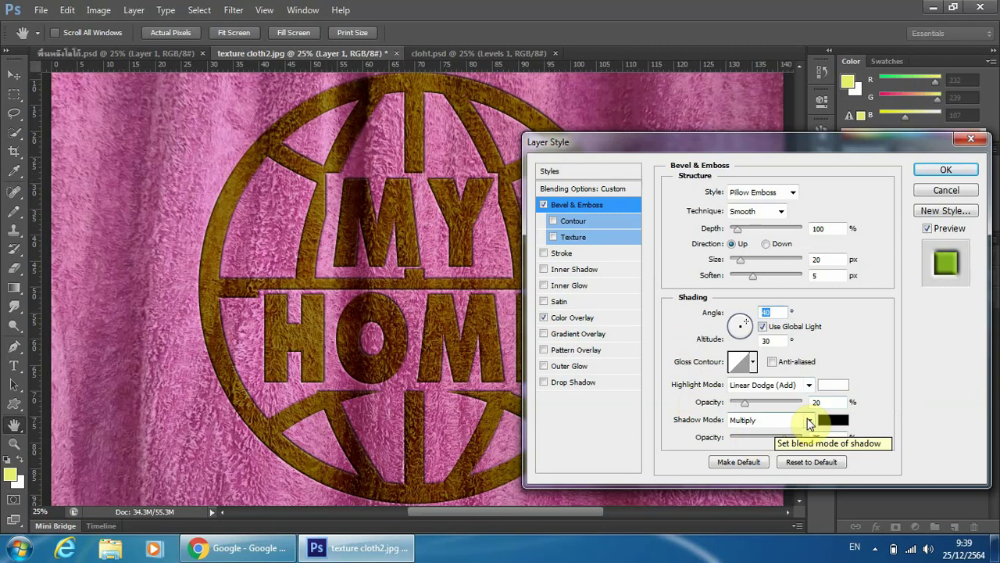
Step: Set the emboss shadows to Linear Burn at 41% opacity and apply the style
click(809, 421)
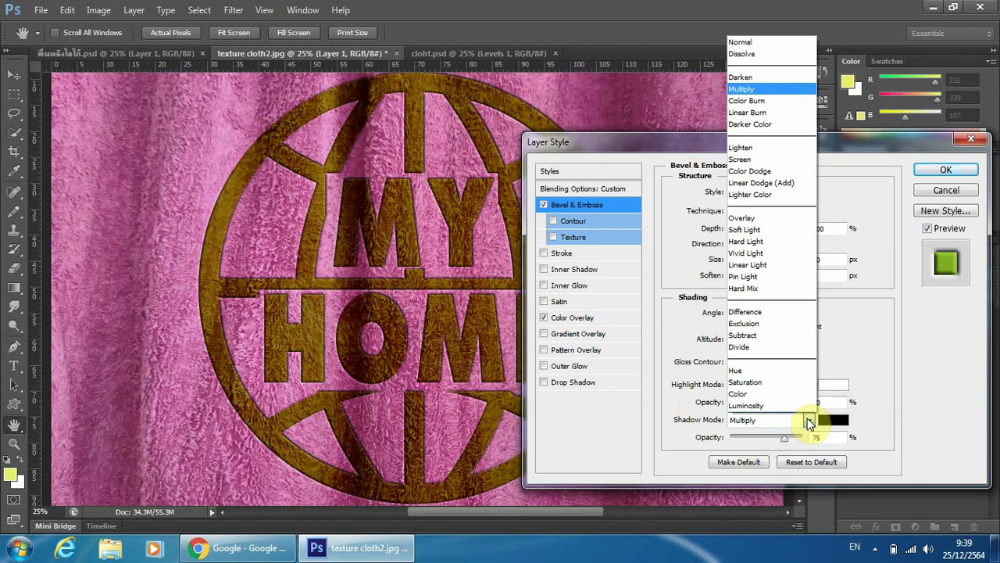
click(762, 114)
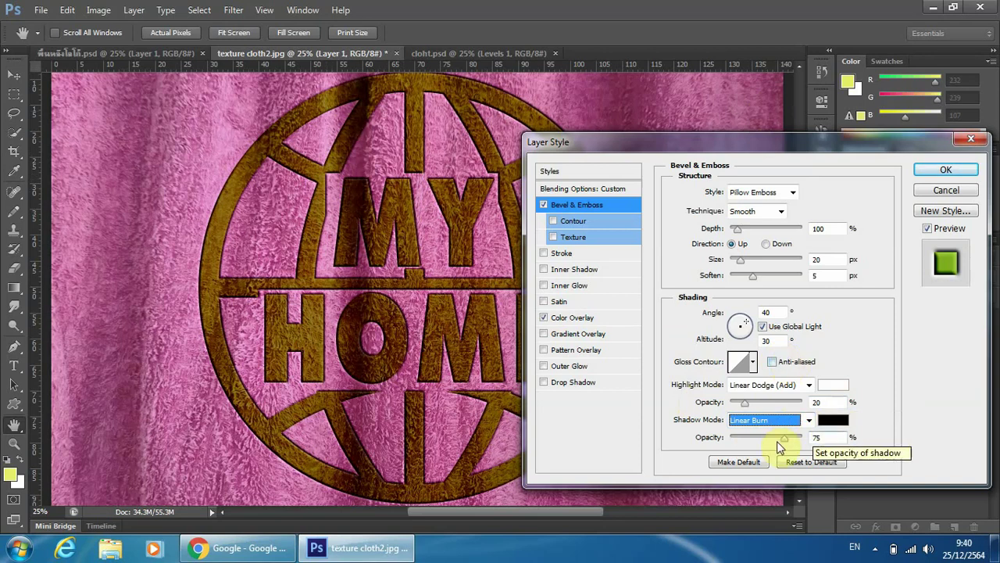
click(713, 442)
drag(712, 442, 701, 443)
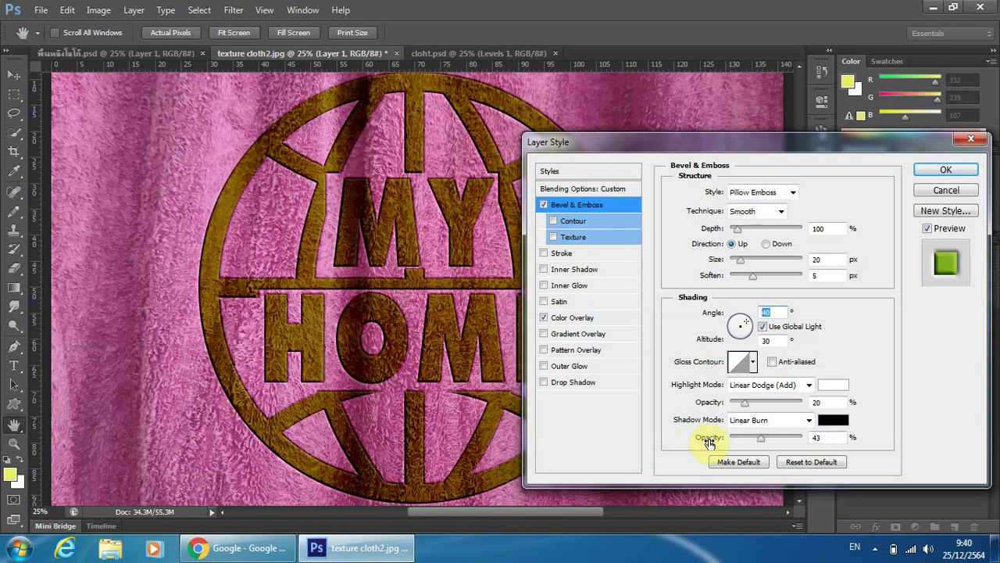
drag(701, 443, 709, 443)
drag(712, 443, 709, 443)
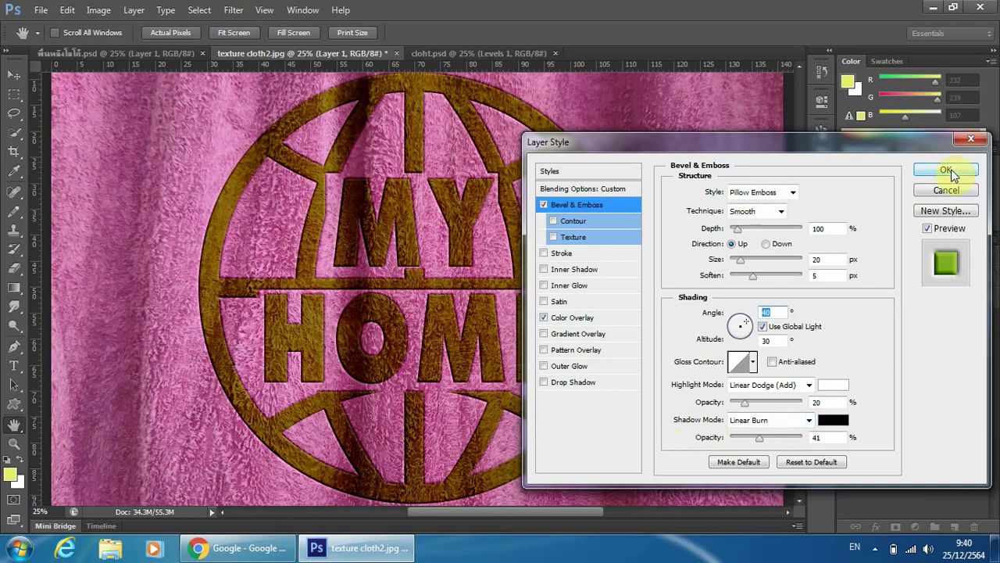
key(Return)
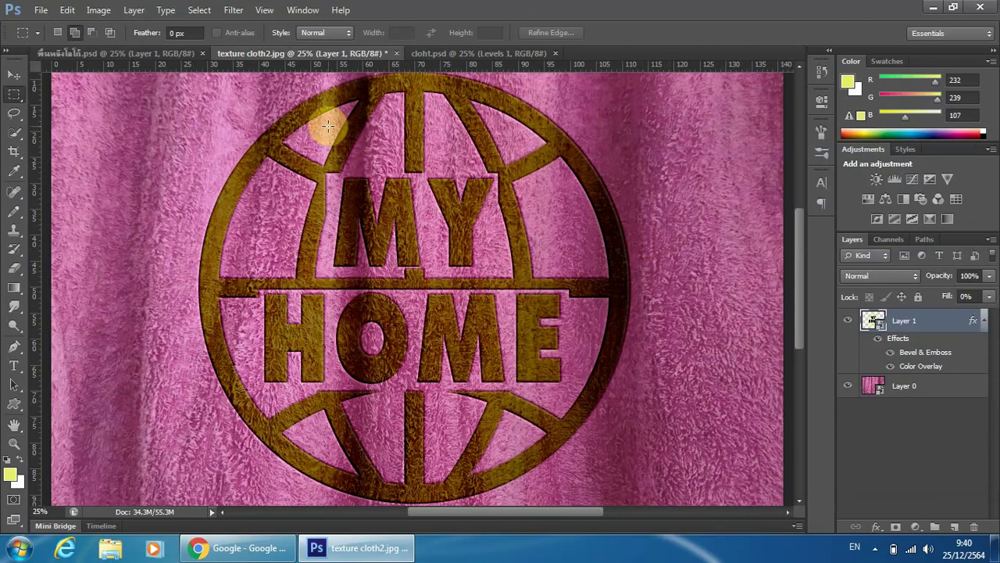
Step: Apply Distort > Displace at scale 10/10 using cloht.psd as the displacement map
click(235, 11)
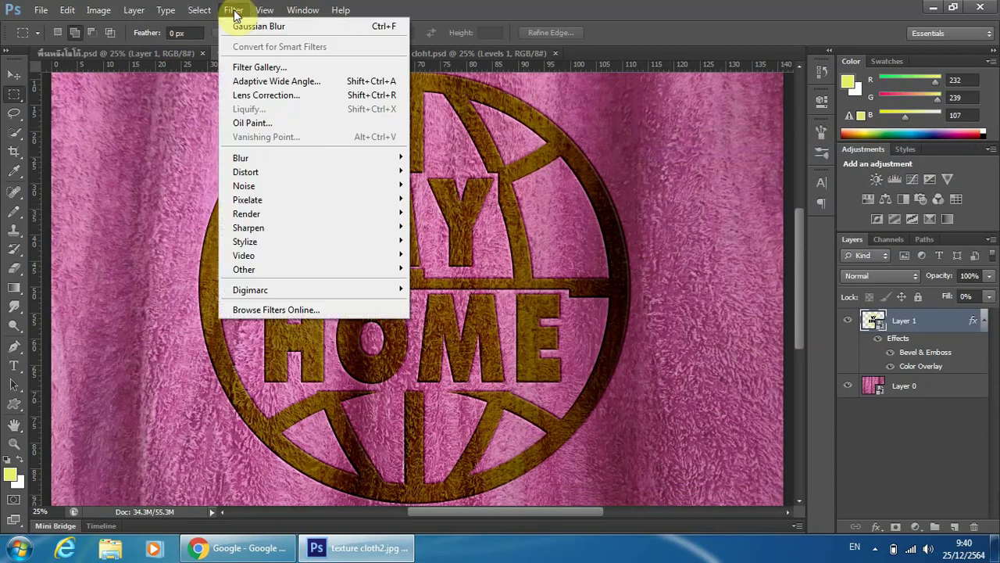
mouse_move(245, 172)
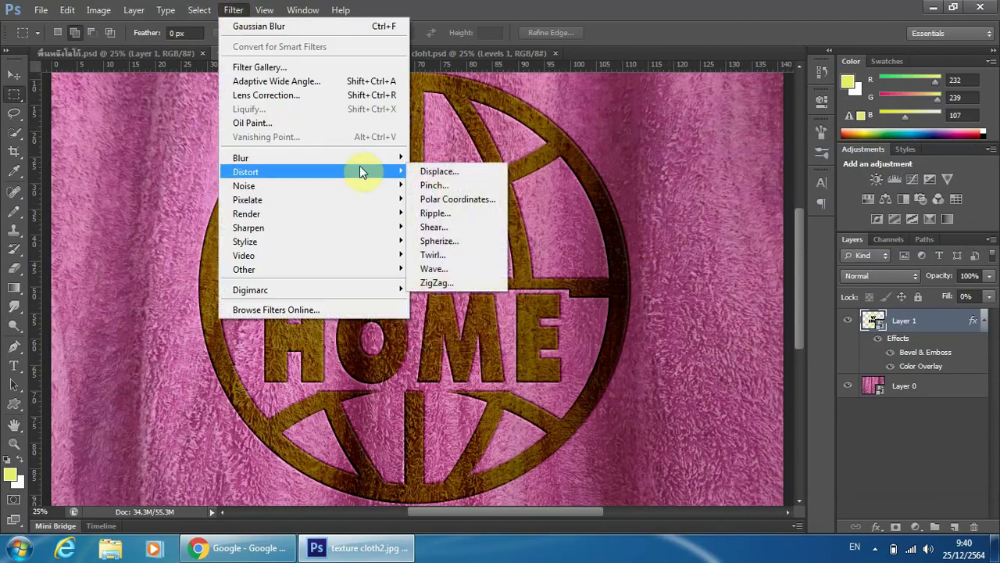
click(439, 171)
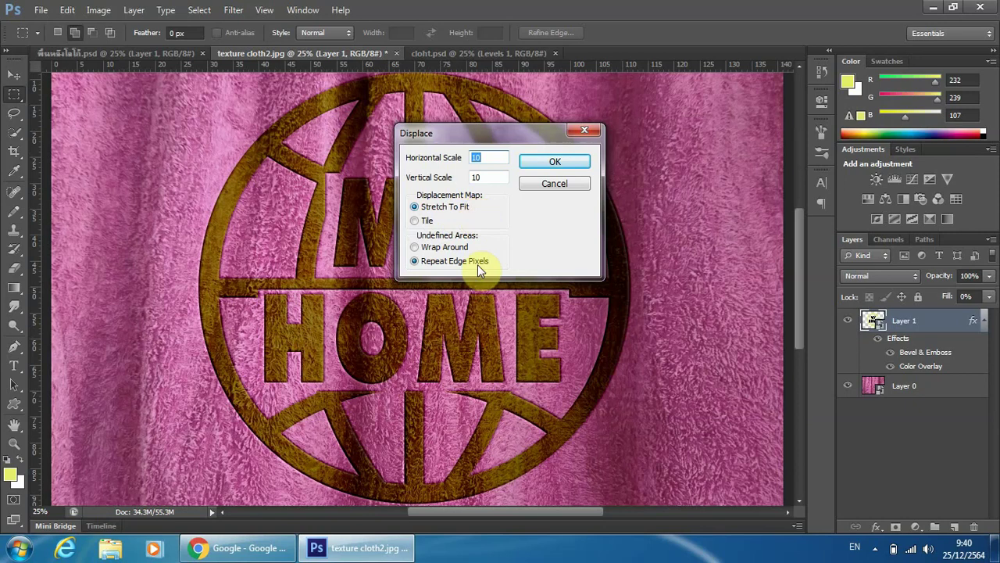
click(555, 162)
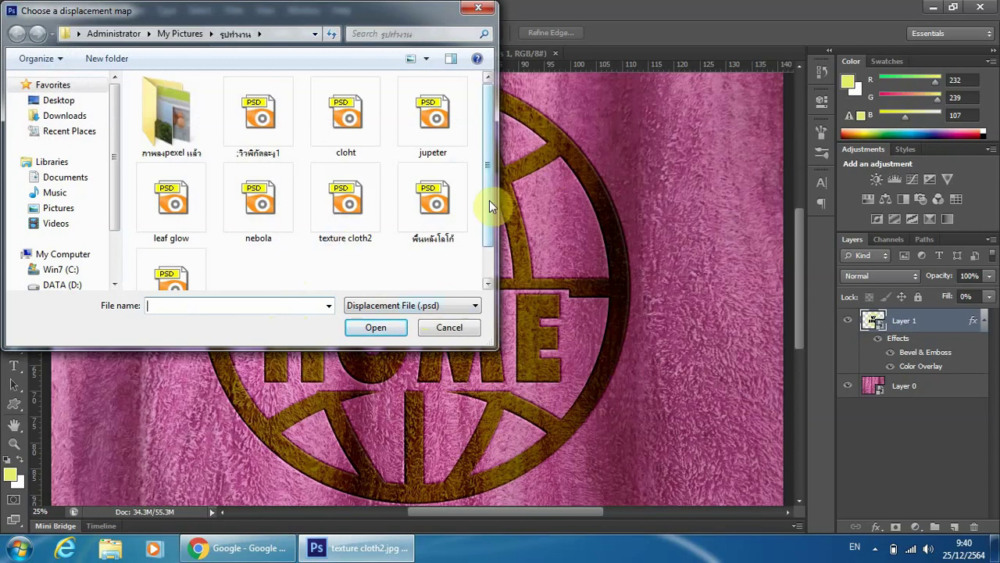
scroll(489, 200, down, 2)
scroll(494, 227, down, 1)
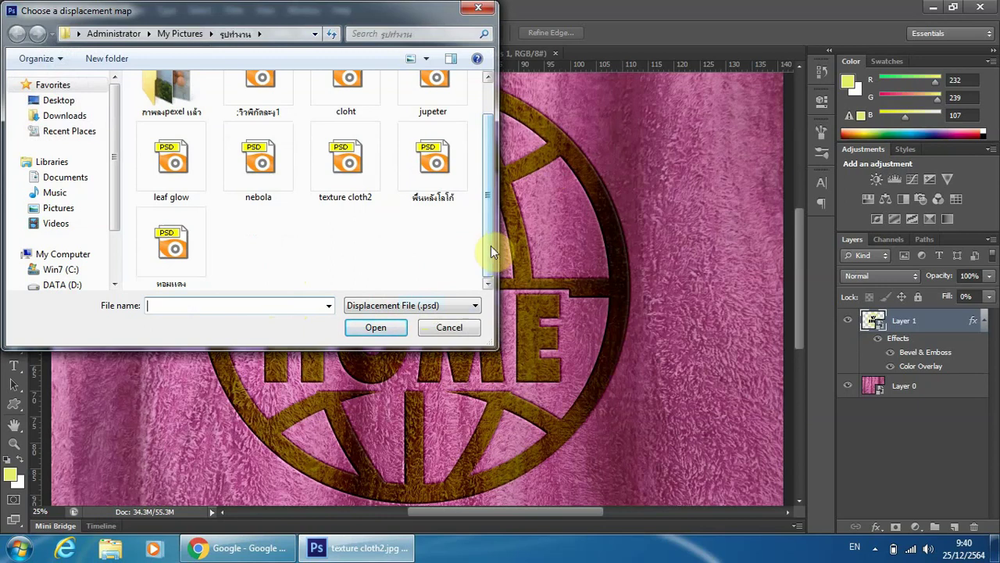
scroll(492, 234, up, 1)
click(346, 151)
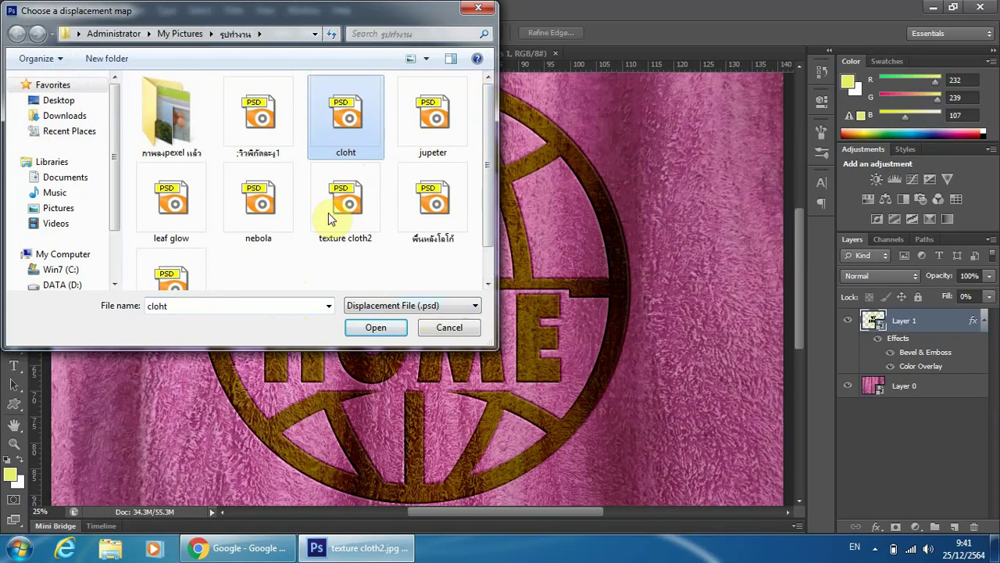
click(376, 328)
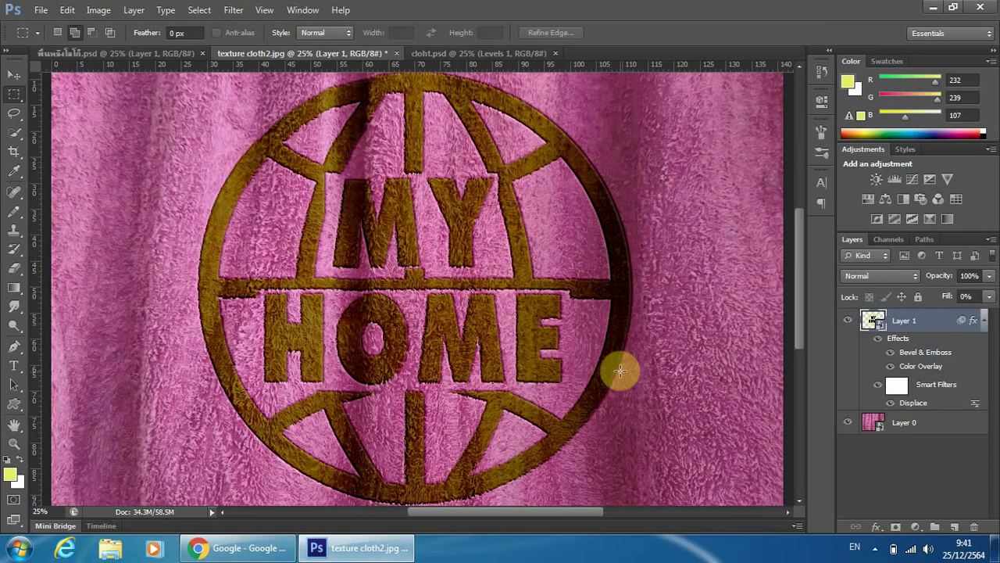
click(112, 50)
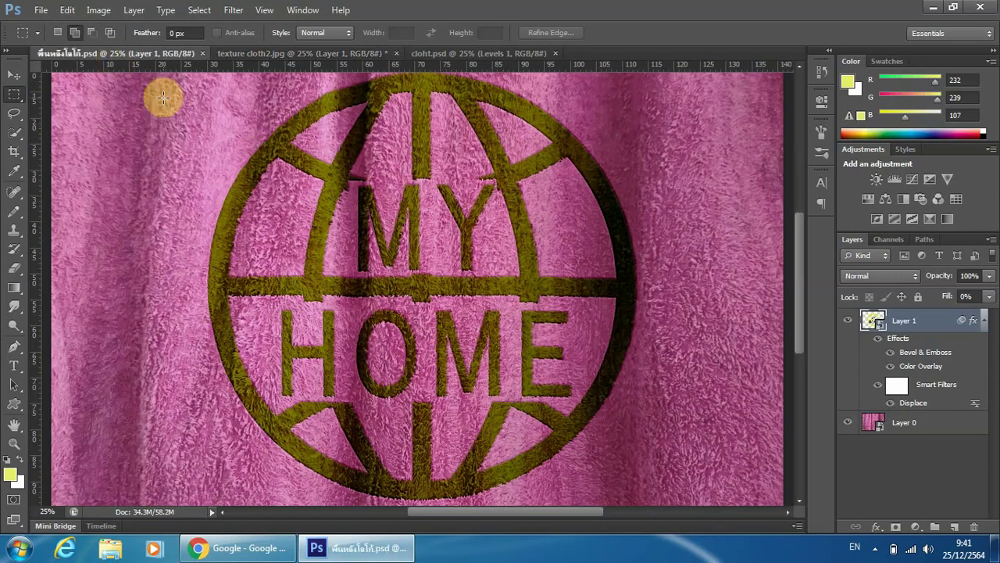
click(304, 53)
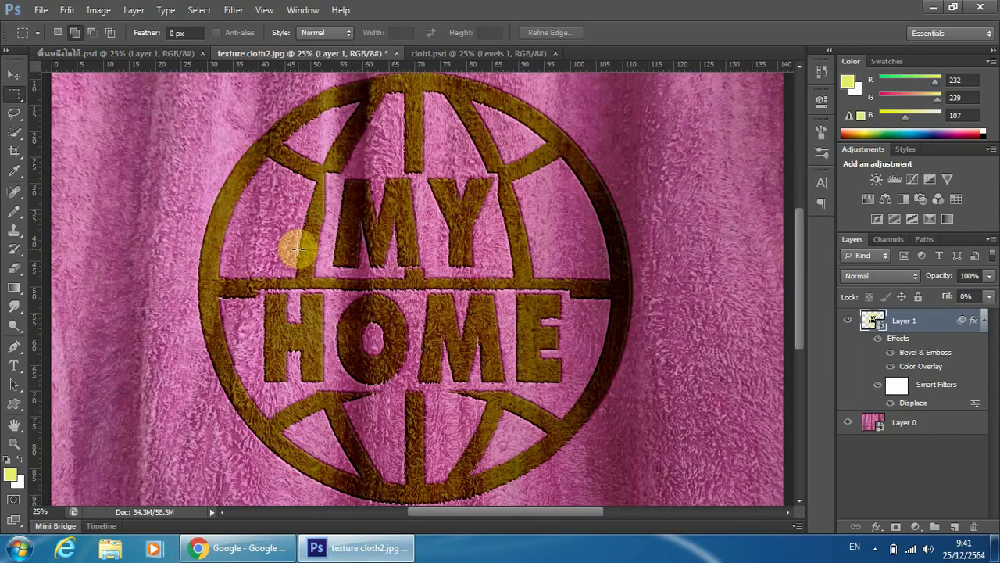